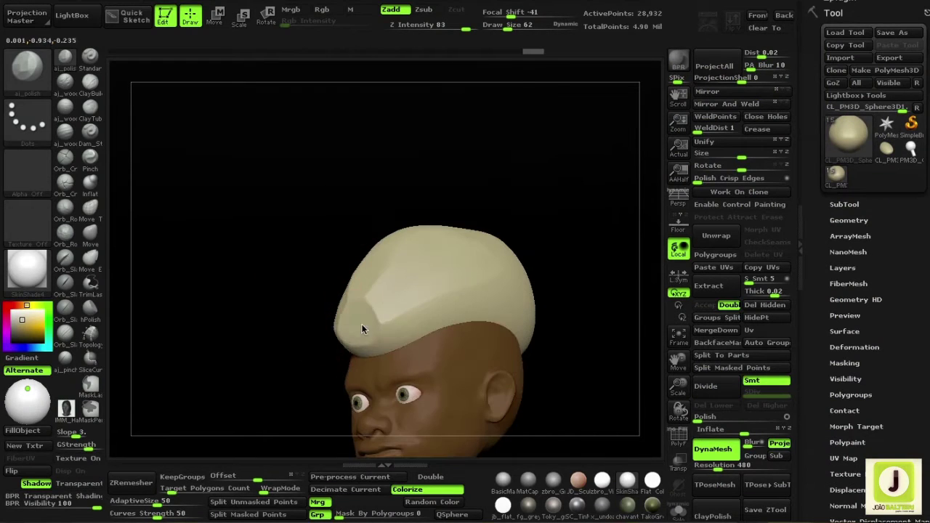
# Set the brush size to 42 and start building up the cap with ClayBuildup.
pyautogui.moveTo(469, 314)
pyautogui.mouseDown(button='right')
pyautogui.moveTo(488, 276)
pyautogui.moveTo(309, 266)
pyautogui.mouseUp(button='right')
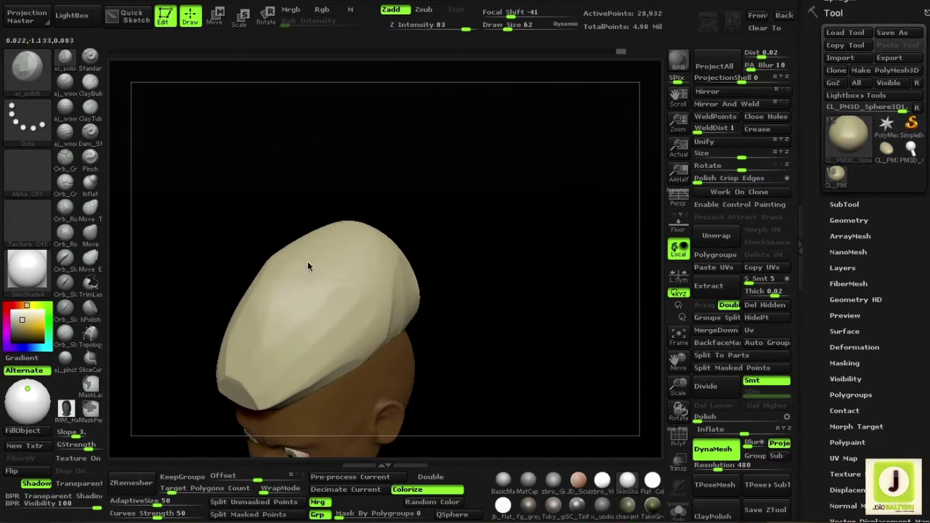
pyautogui.press('space')
pyautogui.moveTo(307, 158); pyautogui.dragTo(310, 159)
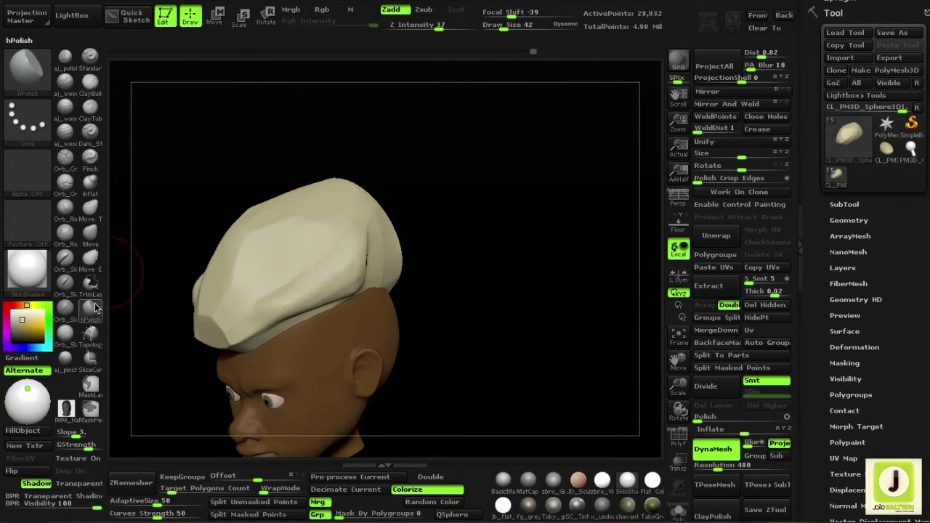
pyautogui.moveTo(284, 245); pyautogui.dragTo(332, 235, button='right')
pyautogui.press('b')
pyautogui.press('c')
pyautogui.press('b')
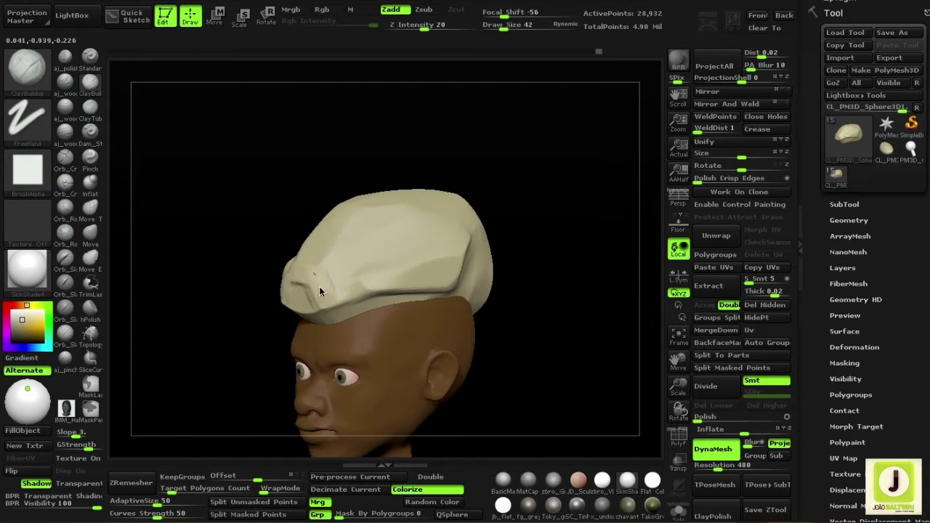
pyautogui.moveTo(320, 287)
pyautogui.mouseDown(button='right')
pyautogui.moveTo(316, 328)
pyautogui.moveTo(430, 216)
pyautogui.moveTo(328, 164)
pyautogui.moveTo(307, 243)
pyautogui.moveTo(461, 308)
pyautogui.mouseUp(button='right')
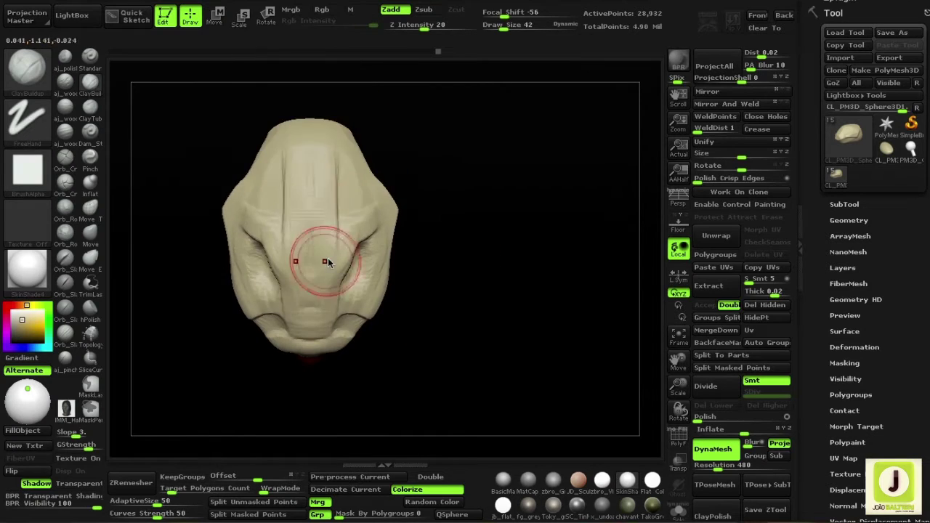
pyautogui.moveTo(327, 262)
pyautogui.mouseDown(button='right')
pyautogui.moveTo(473, 301)
pyautogui.moveTo(416, 245)
pyautogui.moveTo(297, 189)
pyautogui.moveTo(267, 229)
pyautogui.moveTo(434, 176)
pyautogui.moveTo(317, 259)
pyautogui.mouseUp(button='right')
pyautogui.moveTo(268, 313)
pyautogui.mouseDown(button='right')
pyautogui.moveTo(333, 244)
pyautogui.moveTo(394, 230)
pyautogui.mouseUp(button='right')
# Shrink the brush and raise Z Intensity, then shape the cap with ClayBuildup and hPolish.
pyautogui.press('space')
pyautogui.moveTo(302, 191)
pyautogui.mouseDown(button='right')
pyautogui.moveTo(302, 237)
pyautogui.moveTo(420, 206)
pyautogui.moveTo(535, 315)
pyautogui.moveTo(441, 233)
pyautogui.moveTo(299, 233)
pyautogui.moveTo(301, 201)
pyautogui.moveTo(240, 156)
pyautogui.moveTo(436, 271)
pyautogui.moveTo(480, 243)
pyautogui.moveTo(218, 232)
pyautogui.moveTo(346, 329)
pyautogui.mouseUp(button='right')
pyautogui.press('b')
pyautogui.press('c')
pyautogui.press('b')
pyautogui.moveTo(334, 291)
pyautogui.mouseDown(button='right')
pyautogui.moveTo(410, 322)
pyautogui.moveTo(274, 146)
pyautogui.moveTo(294, 186)
pyautogui.mouseUp(button='right')
# Carve the brow ridges, eye sockets and snout, alternating hPolish and ClayBuildup.
pyautogui.press('b')
pyautogui.press('h')
pyautogui.press('p')
pyautogui.moveTo(510, 255)
pyautogui.mouseDown(button='right')
pyautogui.moveTo(270, 241)
pyautogui.moveTo(388, 245)
pyautogui.mouseUp(button='right')
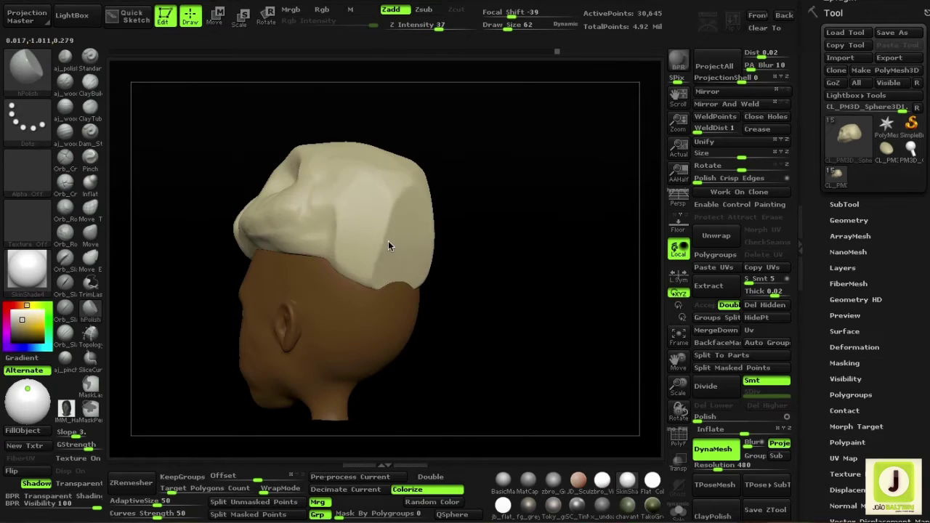
pyautogui.moveTo(322, 255)
pyautogui.mouseDown(button='right')
pyautogui.moveTo(394, 245)
pyautogui.moveTo(365, 172)
pyautogui.moveTo(306, 222)
pyautogui.moveTo(267, 237)
pyautogui.moveTo(342, 299)
pyautogui.moveTo(453, 349)
pyautogui.moveTo(372, 134)
pyautogui.moveTo(329, 163)
pyautogui.moveTo(385, 205)
pyautogui.moveTo(364, 190)
pyautogui.mouseUp(button='right')
pyautogui.press('b')
pyautogui.press('c')
pyautogui.press('b')
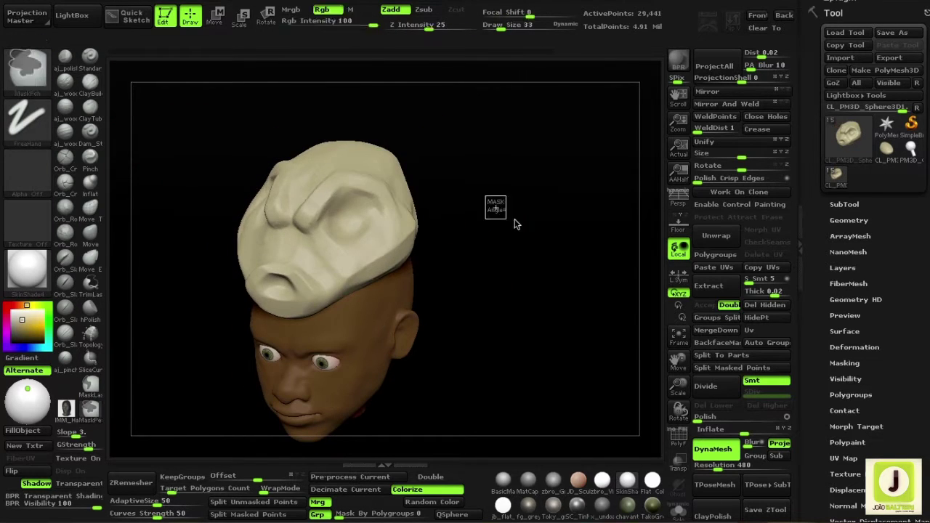
pyautogui.keyDown('ctrl'); pyautogui.moveTo(514, 224); pyautogui.dragTo(280, 221, button='right'); pyautogui.keyUp('ctrl')
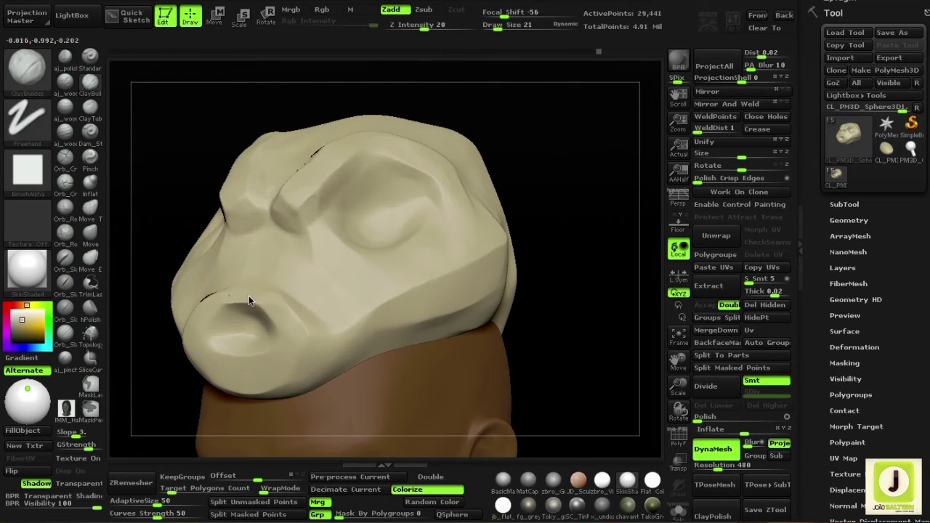
pyautogui.moveTo(248, 300)
pyautogui.mouseDown(button='right')
pyautogui.moveTo(249, 291)
pyautogui.moveTo(239, 322)
pyautogui.moveTo(223, 304)
pyautogui.moveTo(343, 262)
pyautogui.mouseUp(button='right')
# Refine the cap from several sides with ClayBuildup at brush sizes 21 and 58.
pyautogui.click(64, 171)
pyautogui.moveTo(233, 313); pyautogui.dragTo(262, 326, button='right')
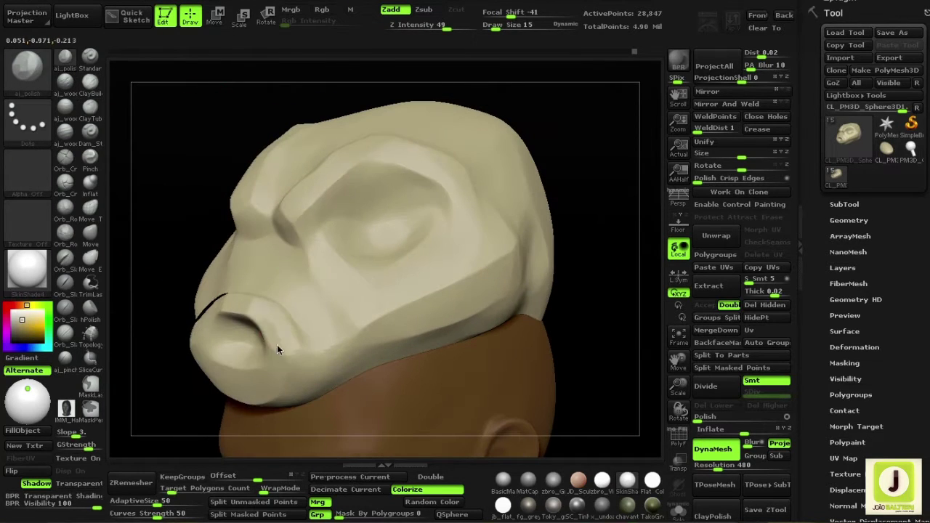
pyautogui.moveTo(333, 356)
pyautogui.mouseDown(button='right')
pyautogui.moveTo(536, 357)
pyautogui.moveTo(354, 314)
pyautogui.moveTo(407, 291)
pyautogui.mouseUp(button='right')
pyautogui.press('space')
pyautogui.press('space')
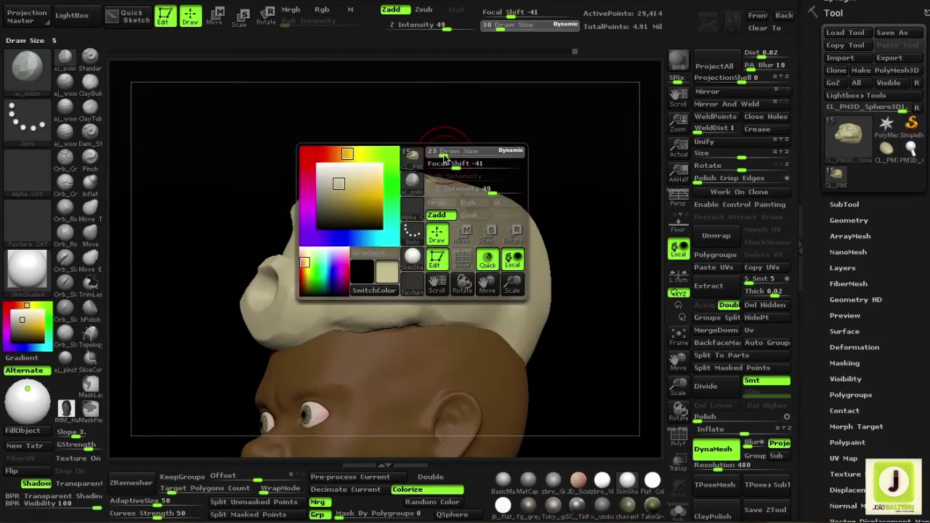
pyautogui.moveTo(444, 146); pyautogui.dragTo(344, 293, button='right')
pyautogui.moveTo(275, 298)
pyautogui.mouseDown()
pyautogui.moveTo(208, 295)
pyautogui.moveTo(515, 311)
pyautogui.moveTo(461, 232)
pyautogui.moveTo(368, 268)
pyautogui.mouseUp()
pyautogui.moveTo(369, 267)
pyautogui.mouseDown(button='right')
pyautogui.moveTo(445, 265)
pyautogui.moveTo(370, 293)
pyautogui.mouseUp(button='right')
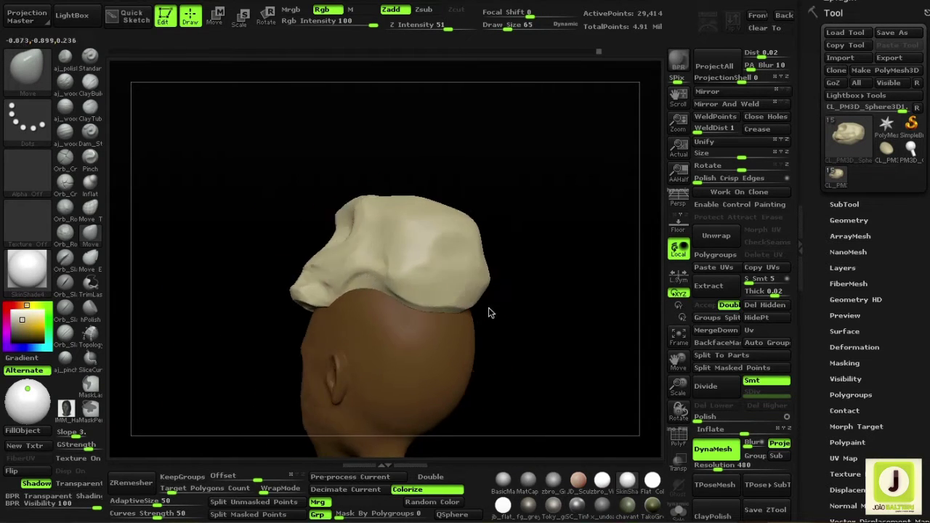
pyautogui.moveTo(488, 308); pyautogui.dragTo(405, 225, button='right')
pyautogui.moveTo(210, 290)
pyautogui.mouseDown(button='right')
pyautogui.moveTo(236, 338)
pyautogui.moveTo(291, 269)
pyautogui.moveTo(390, 259)
pyautogui.moveTo(455, 311)
pyautogui.mouseUp(button='right')
# Solo the skull piece, build up clay on it and smooth it with the polish brush.
pyautogui.press('s')
pyautogui.press('b')
pyautogui.press('c')
pyautogui.press('b')
pyautogui.moveTo(455, 310); pyautogui.dragTo(468, 358)
pyautogui.moveTo(467, 359)
pyautogui.mouseDown(button='right')
pyautogui.moveTo(228, 233)
pyautogui.moveTo(442, 338)
pyautogui.moveTo(478, 344)
pyautogui.moveTo(413, 265)
pyautogui.moveTo(504, 289)
pyautogui.moveTo(228, 231)
pyautogui.mouseUp(button='right')
pyautogui.press('b')
pyautogui.press('s')
pyautogui.press('t')
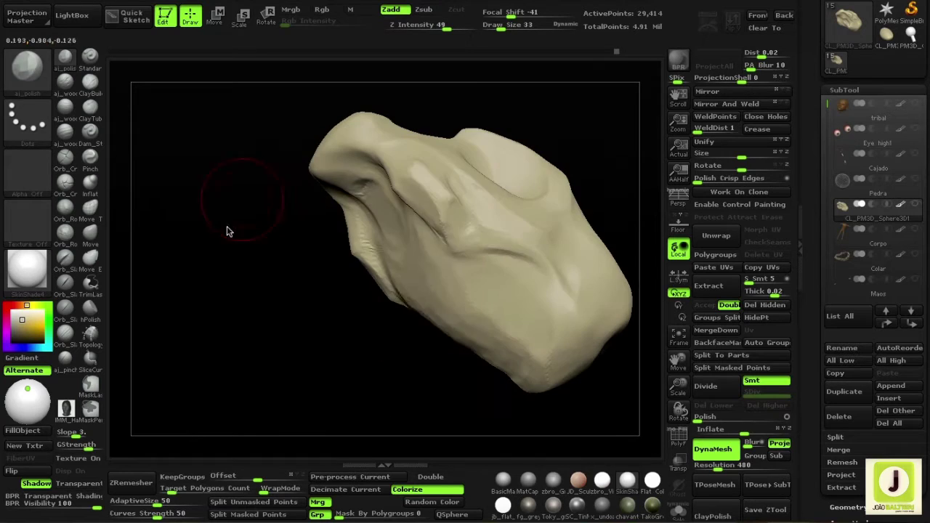
pyautogui.moveTo(419, 274)
pyautogui.mouseDown(button='right')
pyautogui.moveTo(449, 319)
pyautogui.moveTo(360, 280)
pyautogui.moveTo(436, 270)
pyautogui.moveTo(592, 415)
pyautogui.moveTo(540, 296)
pyautogui.moveTo(503, 326)
pyautogui.moveTo(453, 281)
pyautogui.mouseUp(button='right')
# Reshape the skull piece with the Move brush while checking it on the head.
pyautogui.press('b')
pyautogui.press('m')
pyautogui.press('v')
pyautogui.press('space')
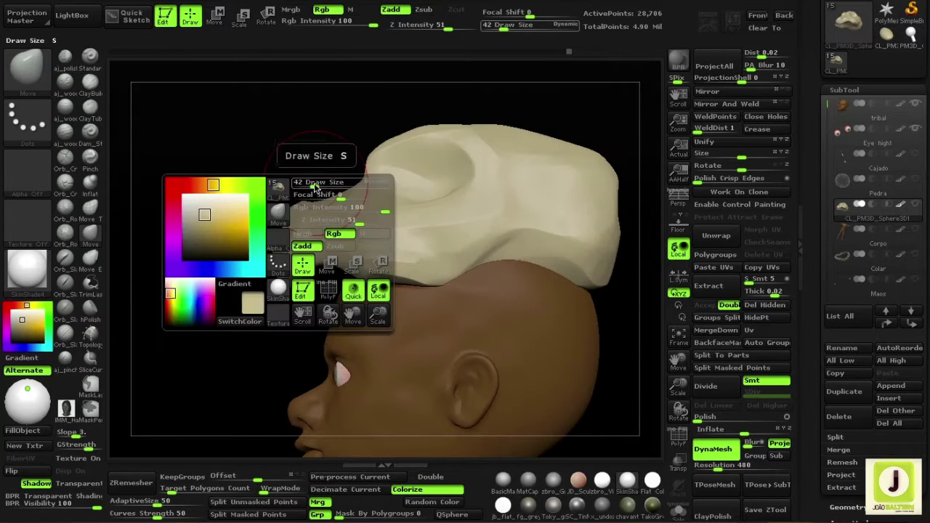
pyautogui.moveTo(232, 216)
pyautogui.mouseDown(button='right')
pyautogui.moveTo(205, 147)
pyautogui.moveTo(177, 145)
pyautogui.moveTo(121, 89)
pyautogui.mouseUp(button='right')
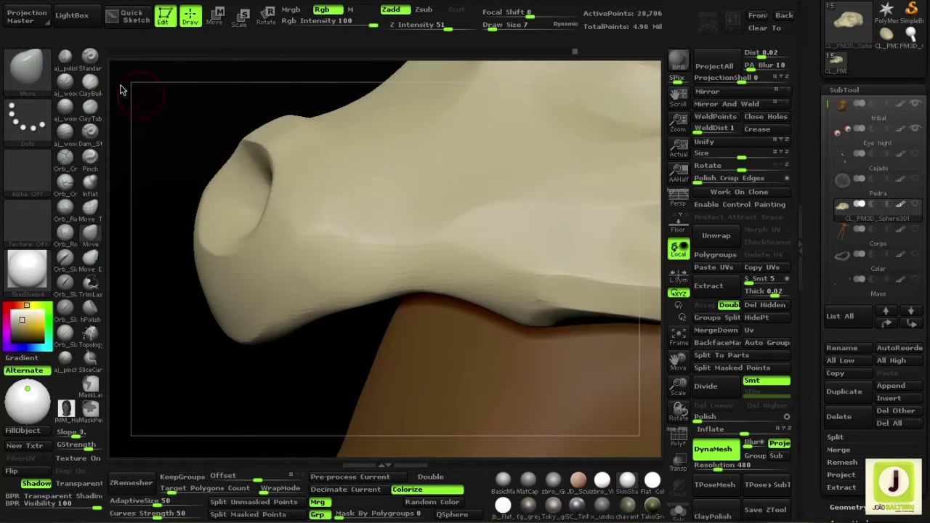
pyautogui.moveTo(269, 158)
pyautogui.keyDown('ctrl'); pyautogui.mouseDown(button='right')
pyautogui.moveTo(206, 170)
pyautogui.moveTo(376, 237)
pyautogui.mouseUp(button='right'); pyautogui.keyUp('ctrl')
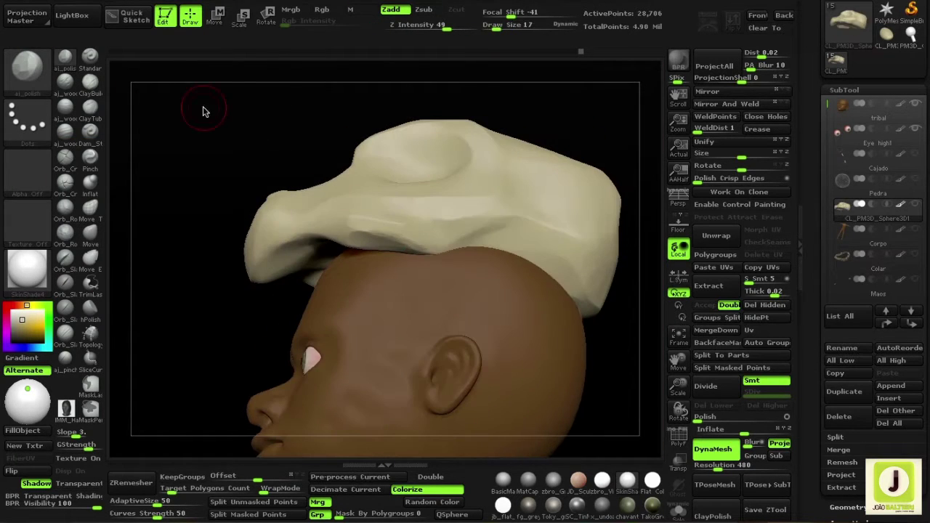
pyautogui.moveTo(203, 111)
pyautogui.mouseDown(button='right')
pyautogui.moveTo(203, 208)
pyautogui.moveTo(602, 228)
pyautogui.mouseUp(button='right')
# Carve a crease along the brow above the eye socket and DynaMesh the skull at resolution 664.
pyautogui.keyDown('ctrl'); pyautogui.keyDown('shift'); pyautogui.click(283, 334); pyautogui.keyUp('shift'); pyautogui.keyUp('ctrl')
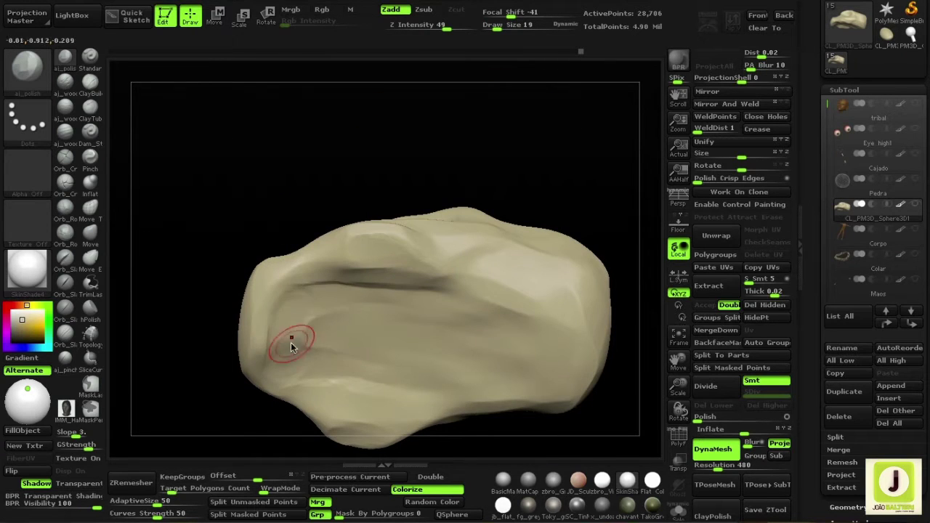
pyautogui.moveTo(291, 342)
pyautogui.mouseDown(button='right')
pyautogui.moveTo(243, 249)
pyautogui.moveTo(453, 146)
pyautogui.moveTo(370, 156)
pyautogui.moveTo(325, 255)
pyautogui.moveTo(336, 249)
pyautogui.mouseUp(button='right')
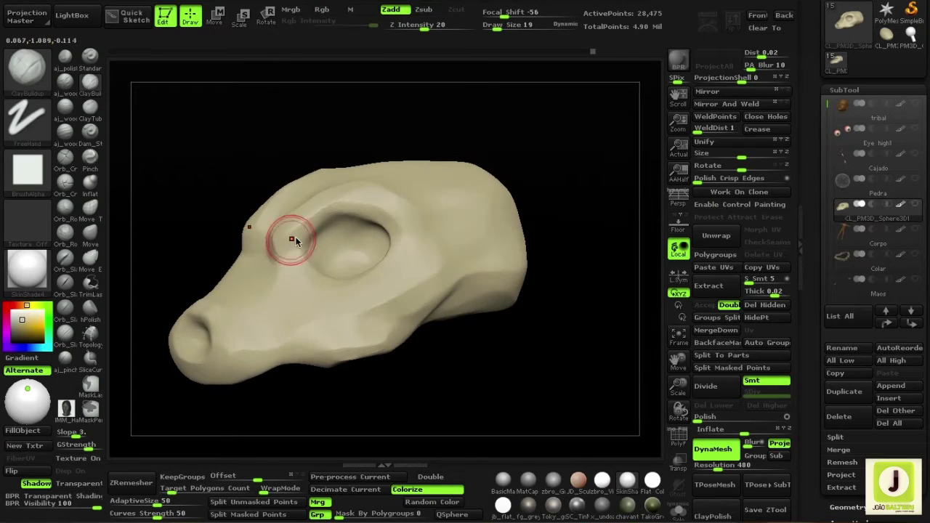
pyautogui.moveTo(295, 240); pyautogui.dragTo(349, 218)
pyautogui.moveTo(349, 218)
pyautogui.mouseDown(button='right')
pyautogui.moveTo(325, 136)
pyautogui.moveTo(282, 247)
pyautogui.mouseUp(button='right')
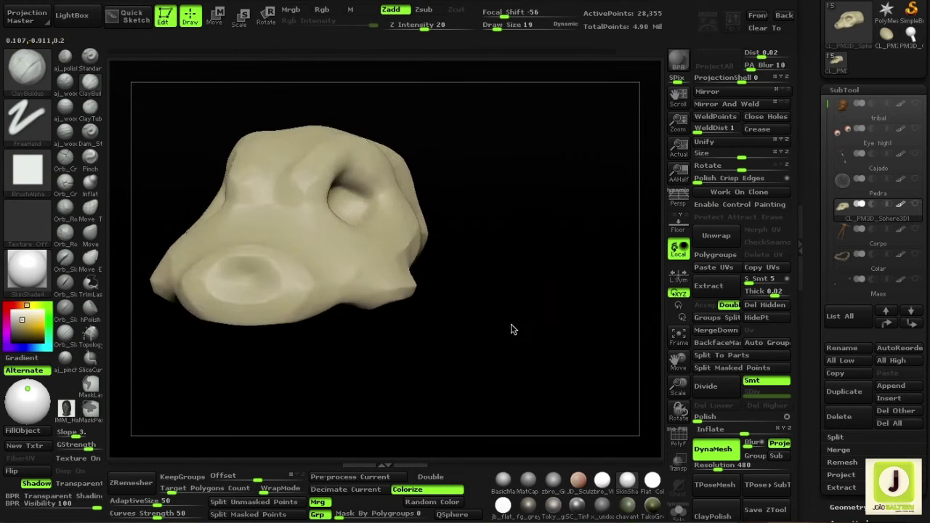
pyautogui.moveTo(509, 313)
pyautogui.mouseDown()
pyautogui.moveTo(394, 312)
pyautogui.moveTo(436, 325)
pyautogui.moveTo(457, 234)
pyautogui.moveTo(447, 320)
pyautogui.moveTo(407, 218)
pyautogui.moveTo(494, 216)
pyautogui.moveTo(436, 269)
pyautogui.moveTo(498, 224)
pyautogui.moveTo(530, 249)
pyautogui.moveTo(446, 222)
pyautogui.mouseUp()
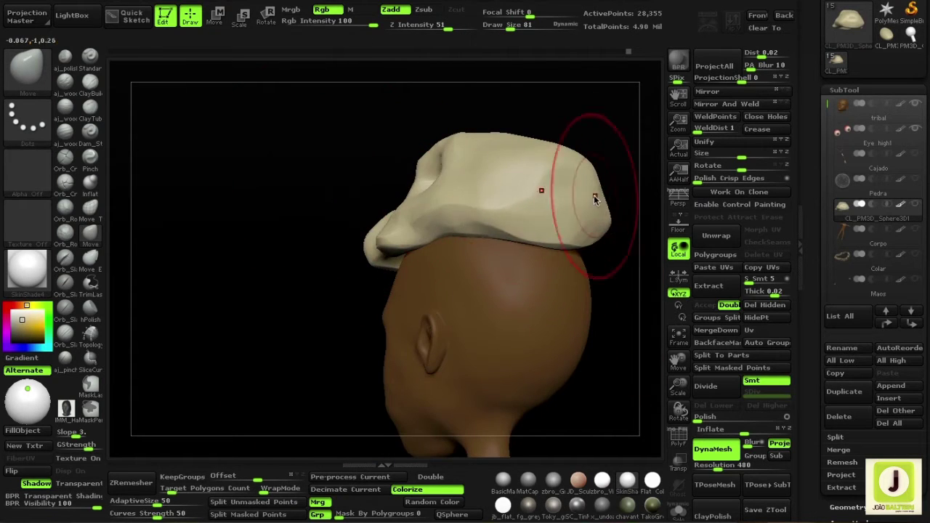
pyautogui.moveTo(633, 201)
pyautogui.mouseDown()
pyautogui.moveTo(577, 291)
pyautogui.moveTo(346, 303)
pyautogui.moveTo(270, 191)
pyautogui.moveTo(295, 181)
pyautogui.moveTo(269, 218)
pyautogui.moveTo(302, 237)
pyautogui.moveTo(291, 322)
pyautogui.moveTo(235, 214)
pyautogui.moveTo(353, 240)
pyautogui.moveTo(438, 182)
pyautogui.mouseUp()
# Bring the skull mask to SDiv 2 and check it from side and front, using brush sizes 12, 17 and 14.
pyautogui.moveTo(251, 236)
pyautogui.mouseDown()
pyautogui.moveTo(421, 308)
pyautogui.moveTo(324, 270)
pyautogui.moveTo(498, 272)
pyautogui.moveTo(407, 233)
pyautogui.mouseUp()
pyautogui.press('space')
pyautogui.moveTo(197, 125); pyautogui.dragTo(323, 253)
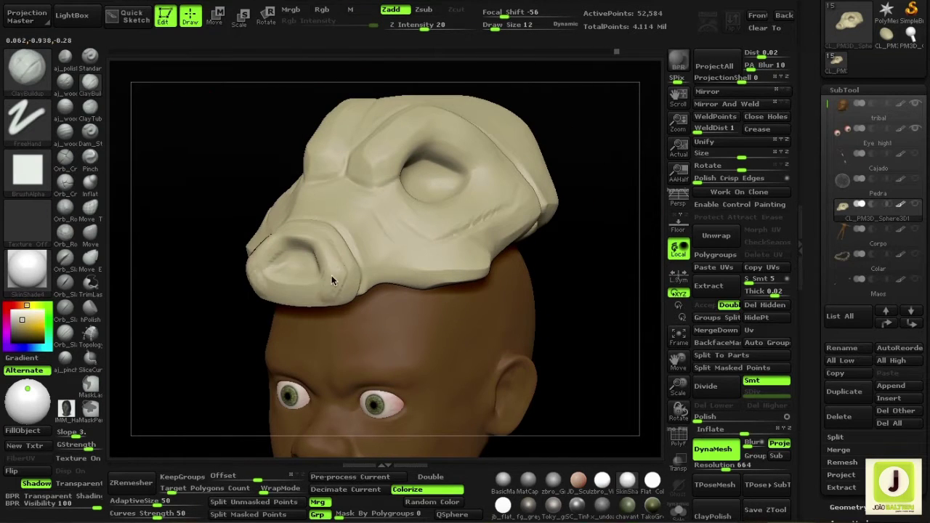
pyautogui.moveTo(193, 141)
pyautogui.mouseDown()
pyautogui.moveTo(292, 241)
pyautogui.moveTo(692, 480)
pyautogui.mouseUp()
pyautogui.moveTo(226, 150)
pyautogui.mouseDown()
pyautogui.moveTo(470, 252)
pyautogui.moveTo(494, 242)
pyautogui.mouseUp()
pyautogui.moveTo(654, 218); pyautogui.dragTo(604, 250)
pyautogui.press('space')
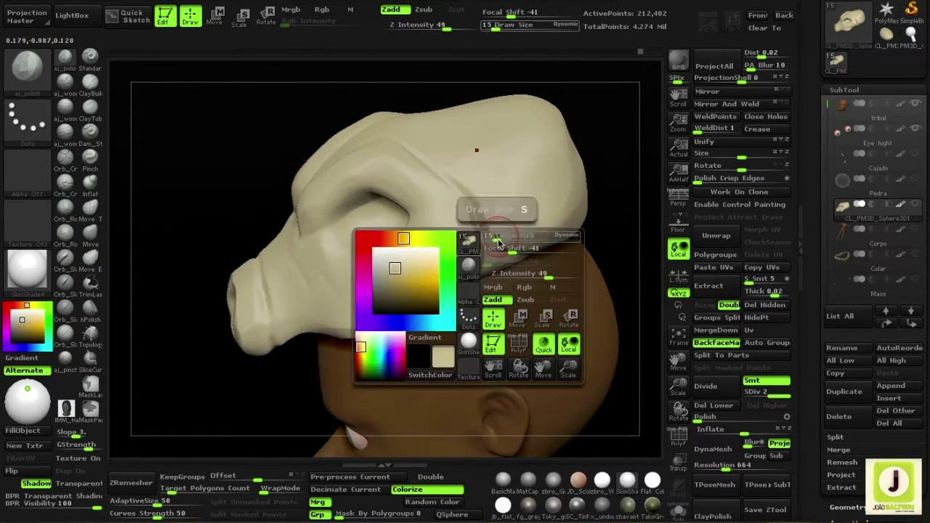
pyautogui.moveTo(654, 334)
pyautogui.mouseDown()
pyautogui.moveTo(491, 255)
pyautogui.moveTo(479, 221)
pyautogui.mouseUp()
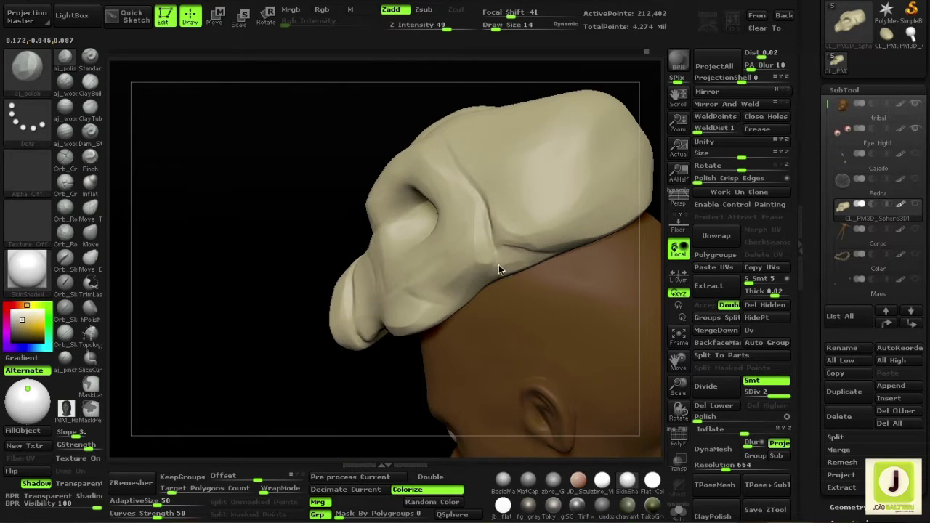
pyautogui.moveTo(499, 270)
pyautogui.mouseDown()
pyautogui.moveTo(456, 141)
pyautogui.moveTo(225, 97)
pyautogui.moveTo(444, 317)
pyautogui.mouseUp()
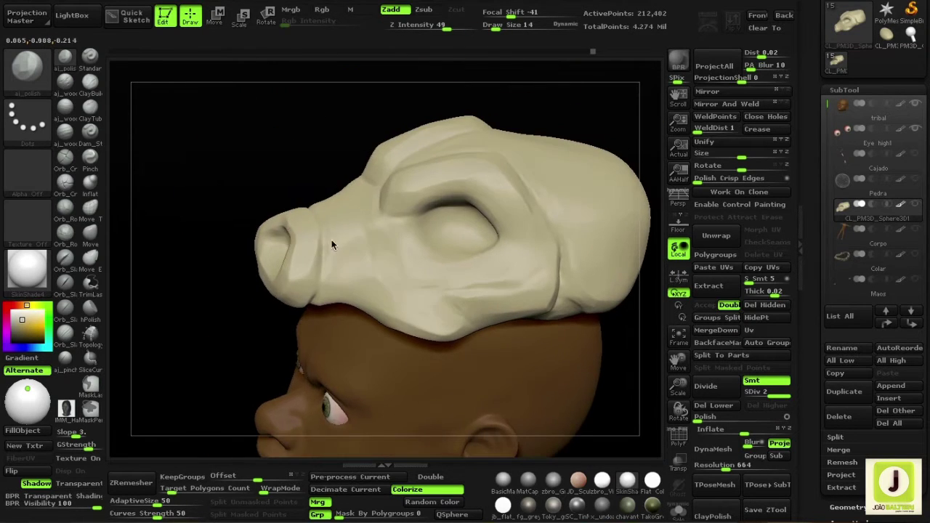
pyautogui.moveTo(331, 245); pyautogui.dragTo(310, 331)
pyautogui.moveTo(334, 282)
pyautogui.mouseDown()
pyautogui.moveTo(339, 262)
pyautogui.moveTo(315, 136)
pyautogui.moveTo(555, 245)
pyautogui.moveTo(535, 106)
pyautogui.mouseUp()
# Save the project, then append a ZSphere subtool and move it beside the skull.
pyautogui.hotkey('ctrl', 's')
pyautogui.click(892, 385)
pyautogui.click(737, 314)
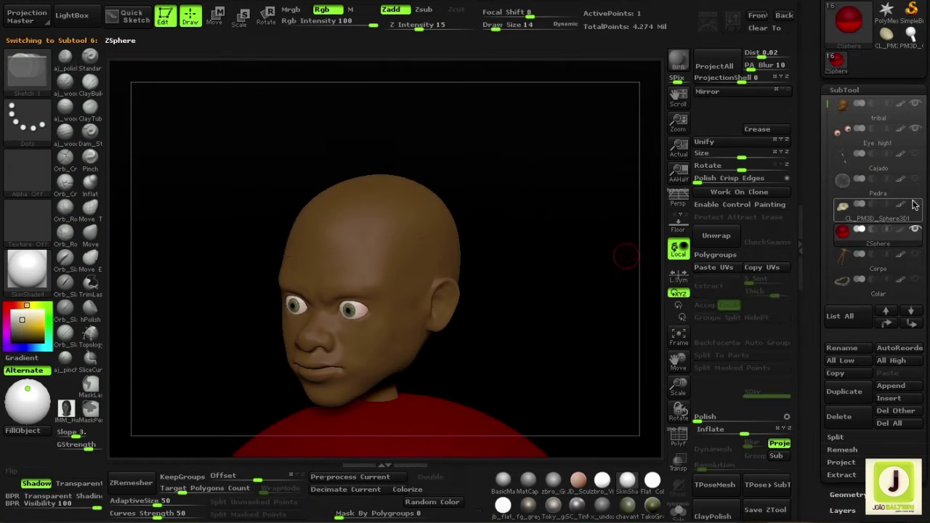
pyautogui.press('w')
pyautogui.moveTo(390, 224)
pyautogui.mouseDown()
pyautogui.moveTo(366, 361)
pyautogui.moveTo(429, 341)
pyautogui.moveTo(467, 287)
pyautogui.moveTo(472, 327)
pyautogui.mouseUp()
# Draw a ZSphere chain into a horn shape and preview it as a skinned mesh.
pyautogui.press('q')
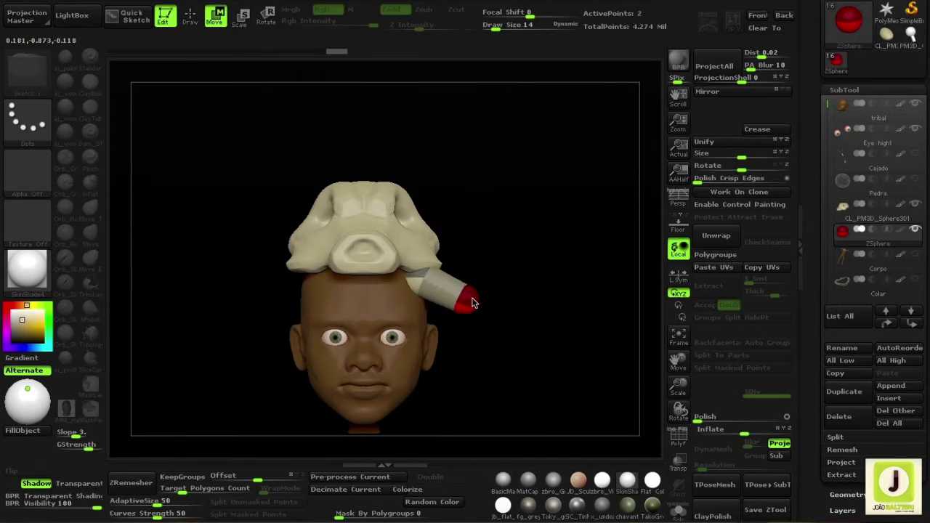
pyautogui.moveTo(493, 274)
pyautogui.mouseDown()
pyautogui.moveTo(463, 258)
pyautogui.moveTo(534, 281)
pyautogui.moveTo(506, 316)
pyautogui.mouseUp()
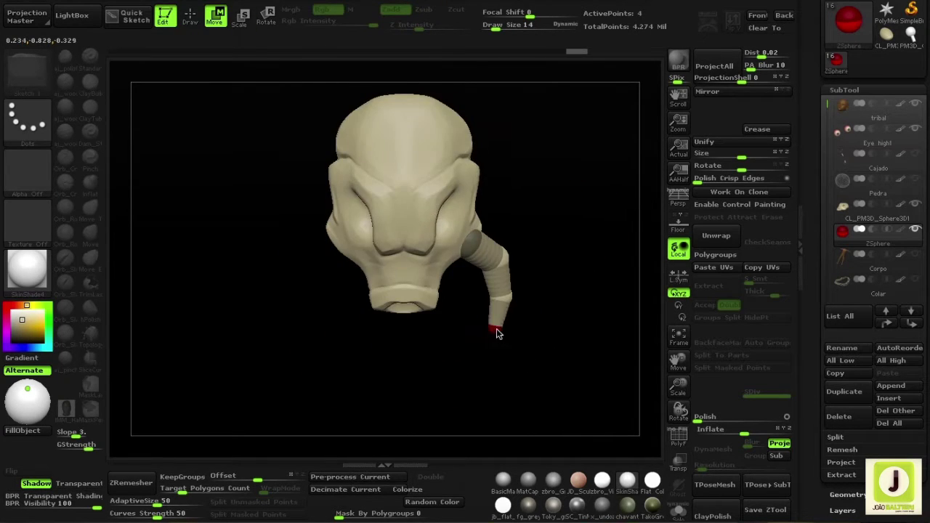
pyautogui.press('a')
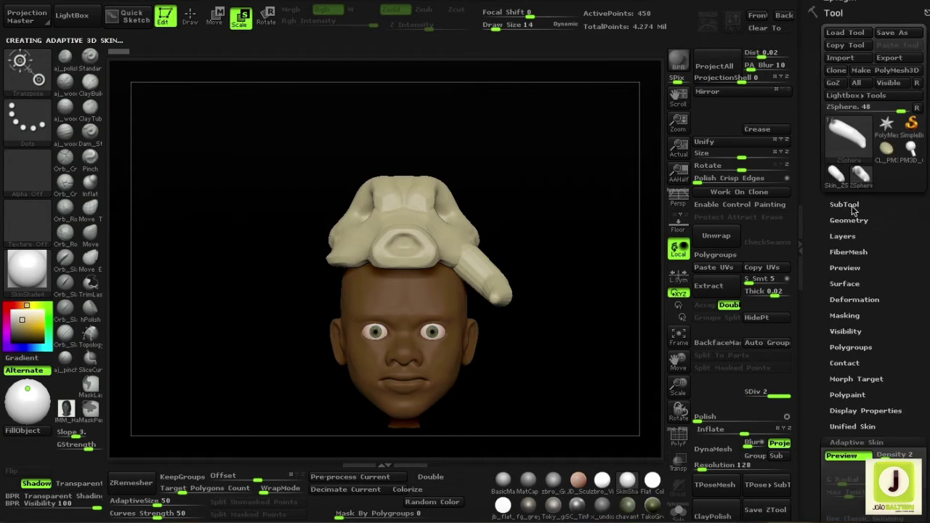
pyautogui.click(846, 205)
pyautogui.moveTo(872, 254)
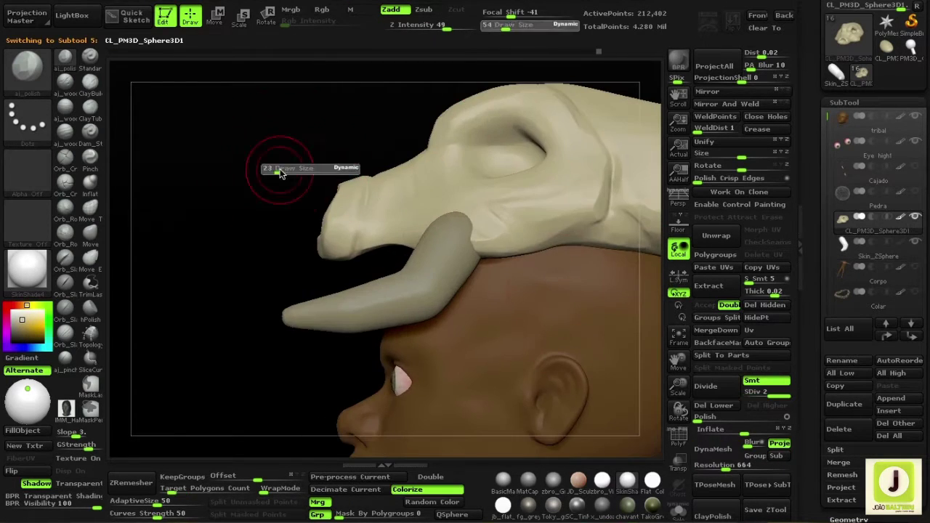
# Solo the CL_PM3D_Sphere3D1 skull mask and inspect it around the eye socket and nostril.
pyautogui.moveTo(425, 251); pyautogui.dragTo(239, 255)
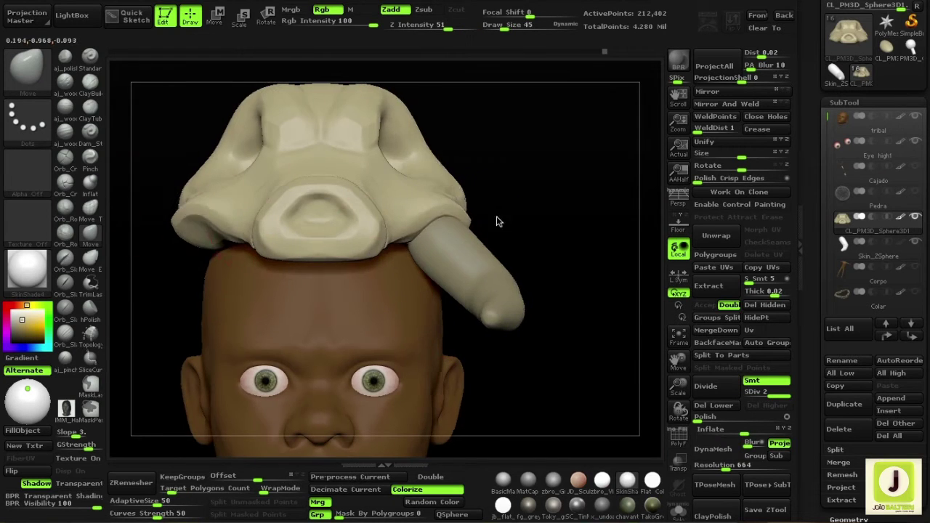
pyautogui.moveTo(497, 221)
pyautogui.mouseDown()
pyautogui.moveTo(453, 214)
pyautogui.moveTo(347, 243)
pyautogui.moveTo(305, 209)
pyautogui.moveTo(363, 218)
pyautogui.mouseUp()
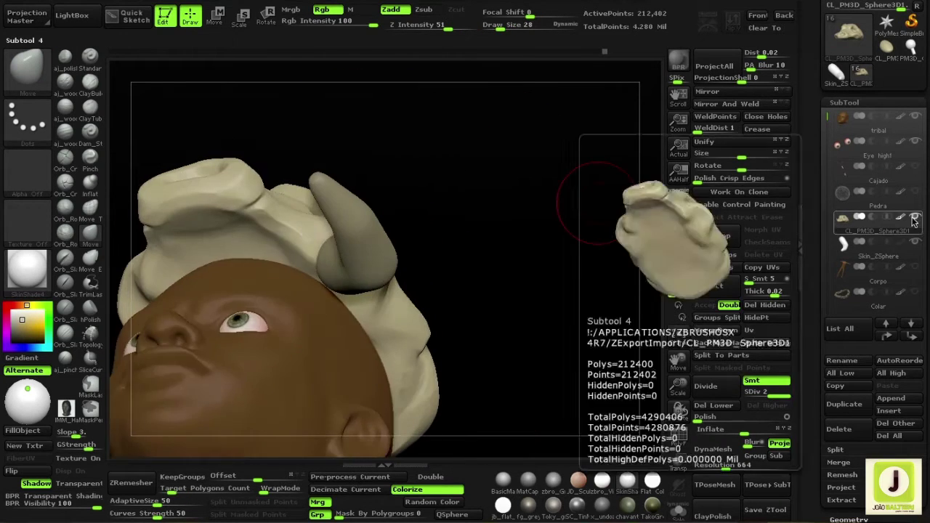
pyautogui.keyDown('alt'); pyautogui.click(913, 220); pyautogui.keyUp('alt')
pyautogui.moveTo(497, 256)
pyautogui.mouseDown()
pyautogui.moveTo(449, 186)
pyautogui.moveTo(363, 252)
pyautogui.moveTo(562, 112)
pyautogui.mouseUp()
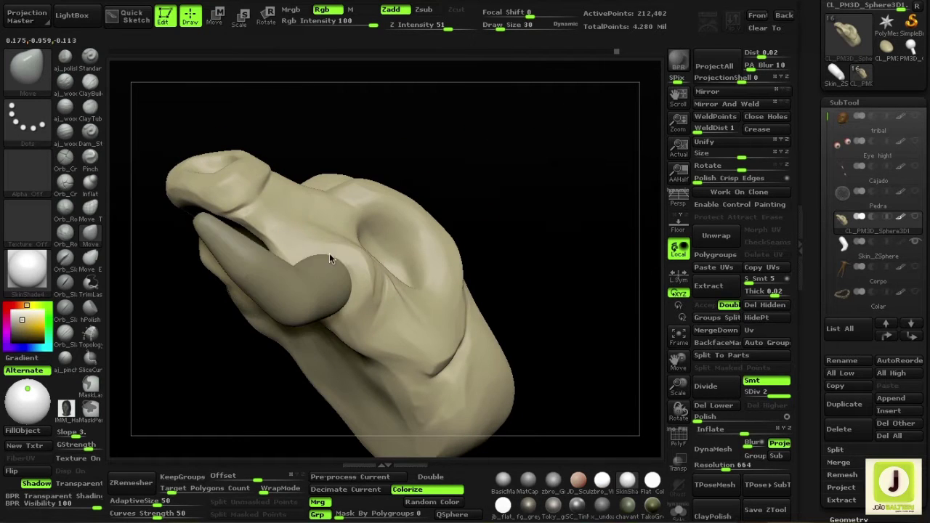
pyautogui.moveTo(362, 290)
pyautogui.mouseDown()
pyautogui.moveTo(363, 309)
pyautogui.moveTo(632, 244)
pyautogui.mouseUp()
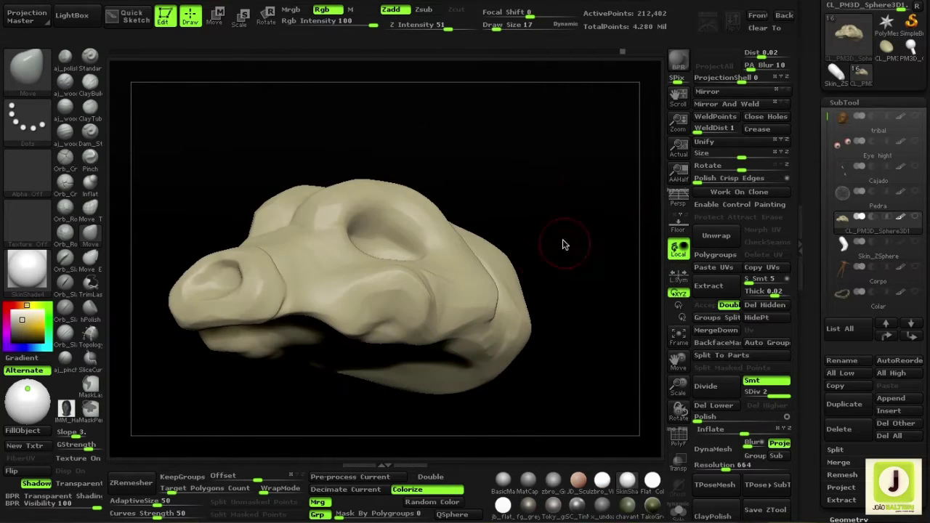
pyautogui.moveTo(562, 245)
pyautogui.mouseDown()
pyautogui.moveTo(381, 281)
pyautogui.moveTo(457, 295)
pyautogui.moveTo(88, 117)
pyautogui.mouseUp()
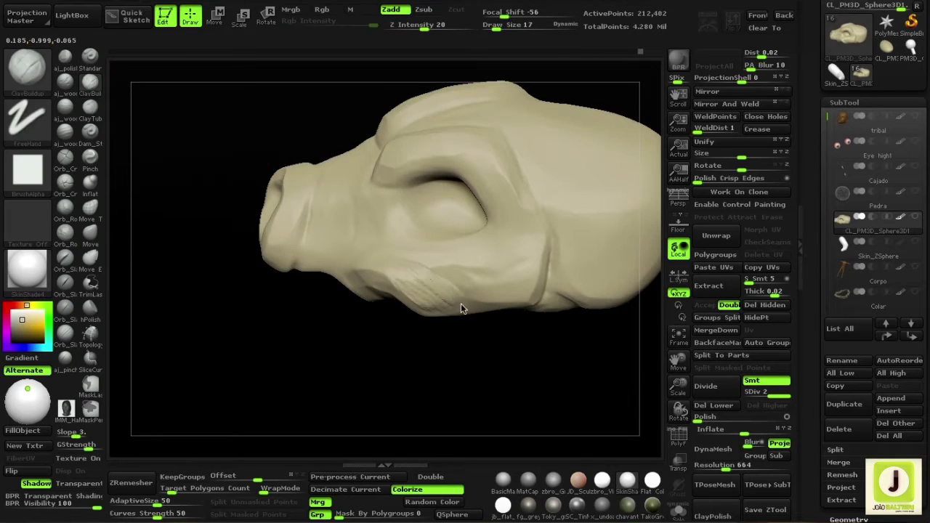
pyautogui.moveTo(461, 303)
pyautogui.mouseDown()
pyautogui.moveTo(429, 249)
pyautogui.moveTo(367, 359)
pyautogui.mouseUp()
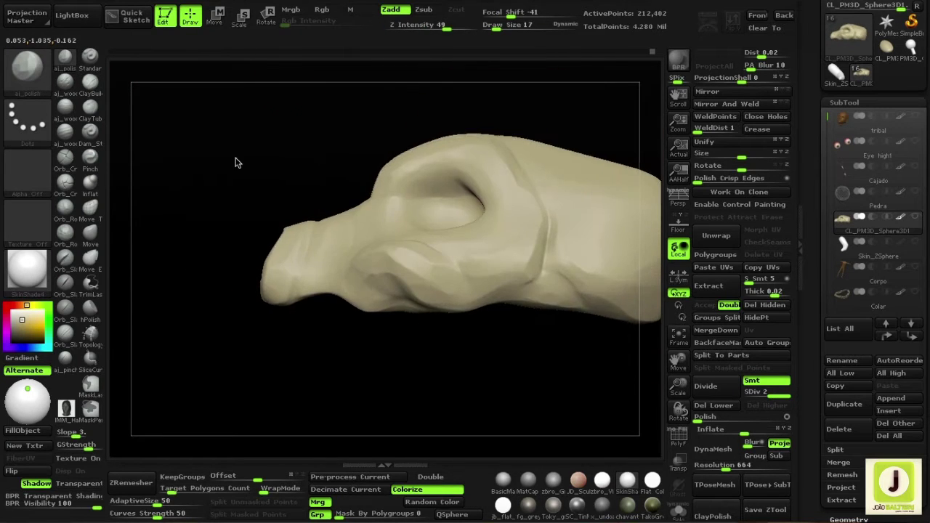
pyautogui.moveTo(234, 163)
pyautogui.mouseDown()
pyautogui.moveTo(321, 203)
pyautogui.moveTo(450, 211)
pyautogui.mouseUp()
# Select the horn subtool and build it into a thick curve with ClayBuildup.
pyautogui.click(869, 245)
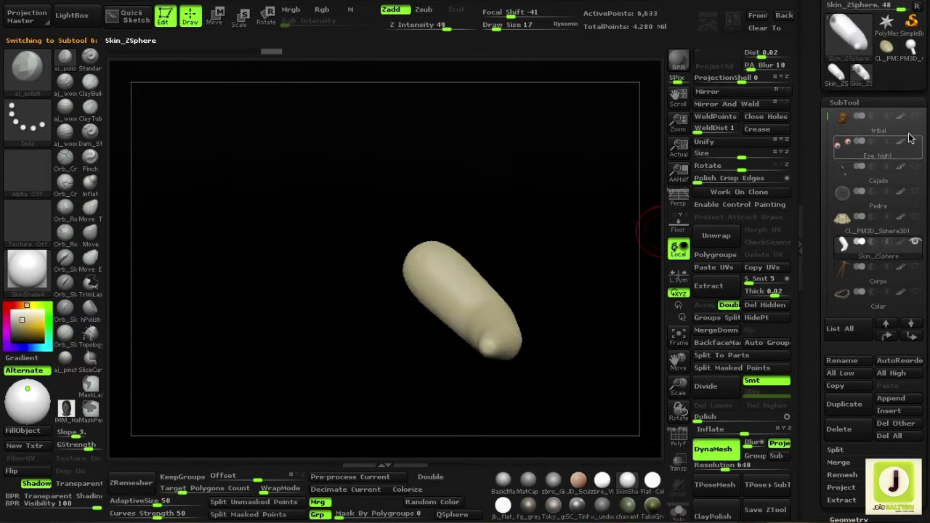
pyautogui.moveTo(528, 189); pyautogui.dragTo(499, 243)
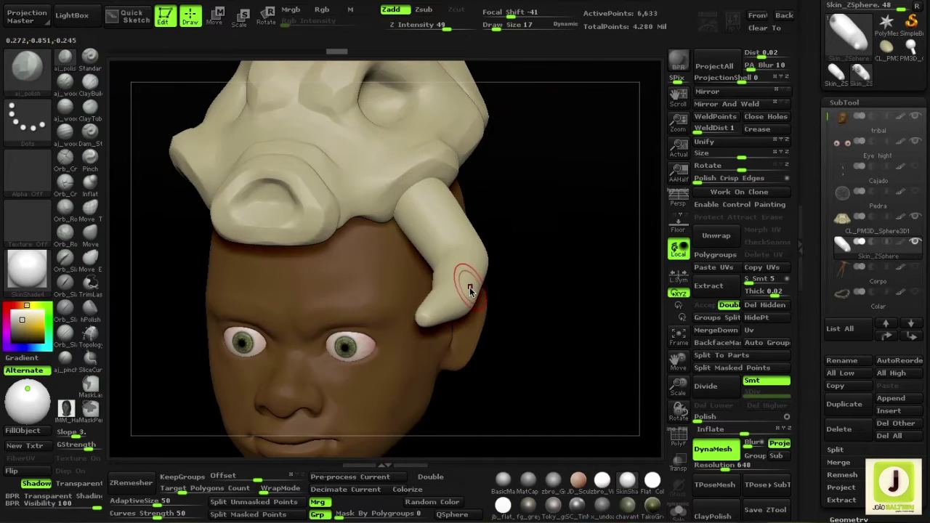
pyautogui.moveTo(469, 291)
pyautogui.mouseDown()
pyautogui.moveTo(437, 337)
pyautogui.moveTo(535, 334)
pyautogui.moveTo(174, 204)
pyautogui.moveTo(336, 304)
pyautogui.moveTo(631, 374)
pyautogui.mouseUp()
pyautogui.press('b')
pyautogui.press('c')
pyautogui.press('b')
pyautogui.moveTo(405, 225)
pyautogui.mouseDown()
pyautogui.moveTo(377, 185)
pyautogui.moveTo(384, 249)
pyautogui.moveTo(440, 187)
pyautogui.moveTo(371, 228)
pyautogui.mouseUp()
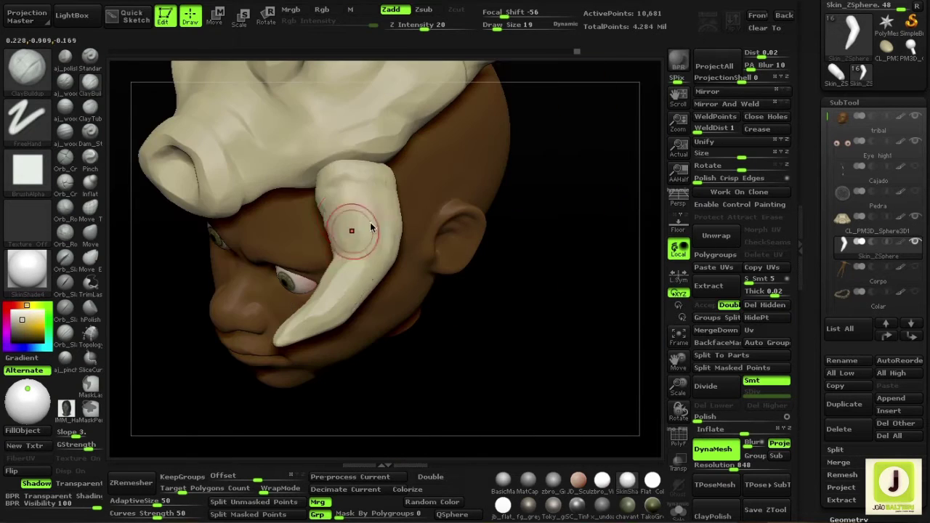
pyautogui.moveTo(505, 342)
pyautogui.mouseDown()
pyautogui.moveTo(276, 185)
pyautogui.moveTo(301, 208)
pyautogui.moveTo(405, 235)
pyautogui.moveTo(354, 252)
pyautogui.moveTo(467, 269)
pyautogui.moveTo(539, 294)
pyautogui.mouseUp()
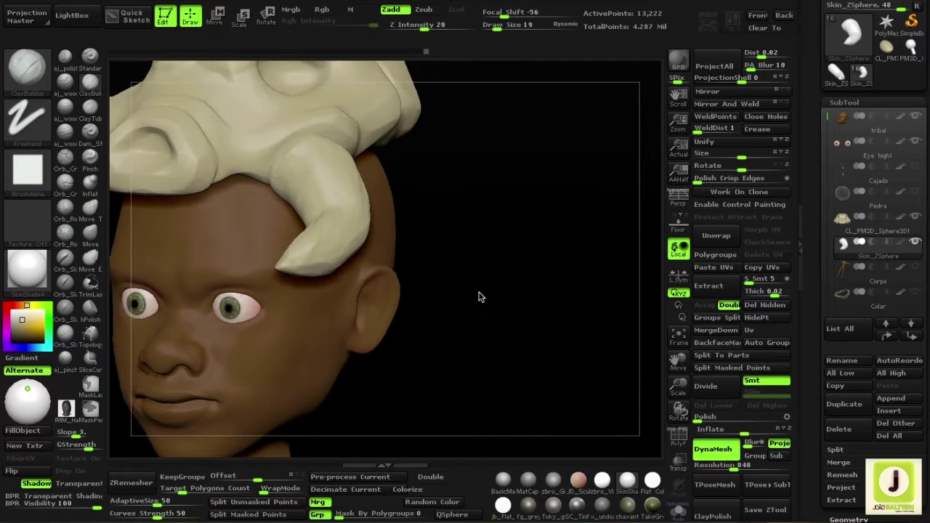
pyautogui.moveTo(478, 296)
pyautogui.mouseDown()
pyautogui.moveTo(434, 307)
pyautogui.moveTo(444, 210)
pyautogui.moveTo(492, 253)
pyautogui.moveTo(309, 229)
pyautogui.moveTo(335, 126)
pyautogui.moveTo(317, 230)
pyautogui.moveTo(299, 209)
pyautogui.moveTo(277, 246)
pyautogui.moveTo(200, 179)
pyautogui.mouseUp()
# Angle the horn back along the head with the Move brush.
pyautogui.press('b')
pyautogui.press('m')
pyautogui.press('v')
pyautogui.press('f')
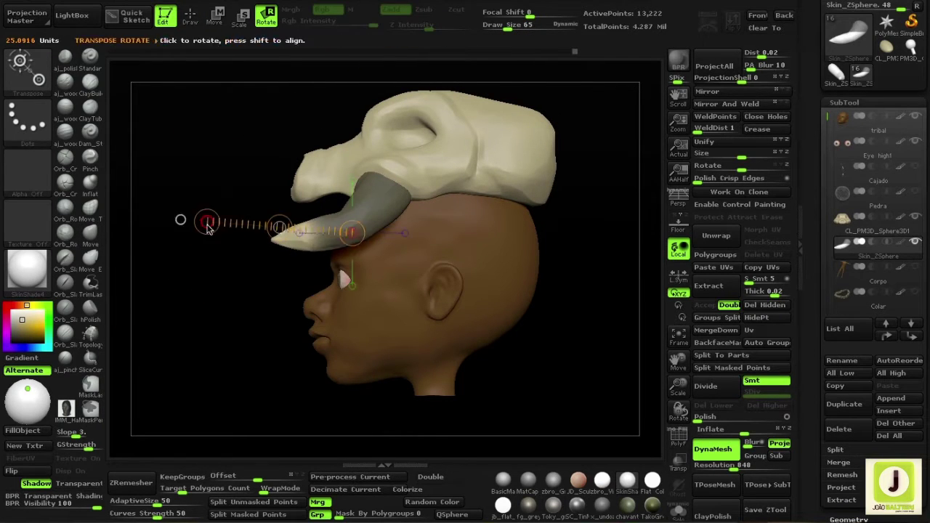
pyautogui.moveTo(144, 213)
pyautogui.mouseDown()
pyautogui.moveTo(378, 291)
pyautogui.moveTo(698, 421)
pyautogui.mouseUp()
# Duplicate the horn subtool and mirror the copy to the other side of the head.
pyautogui.press('q')
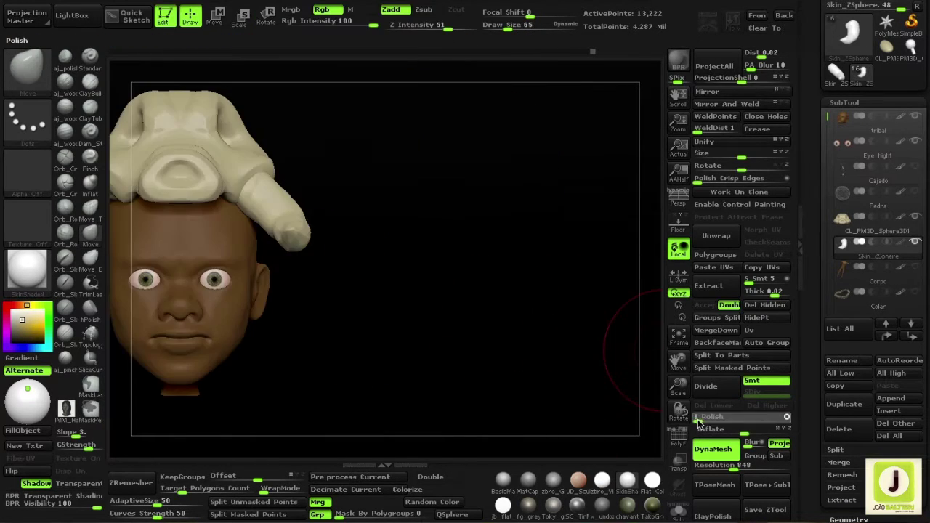
pyautogui.press('f')
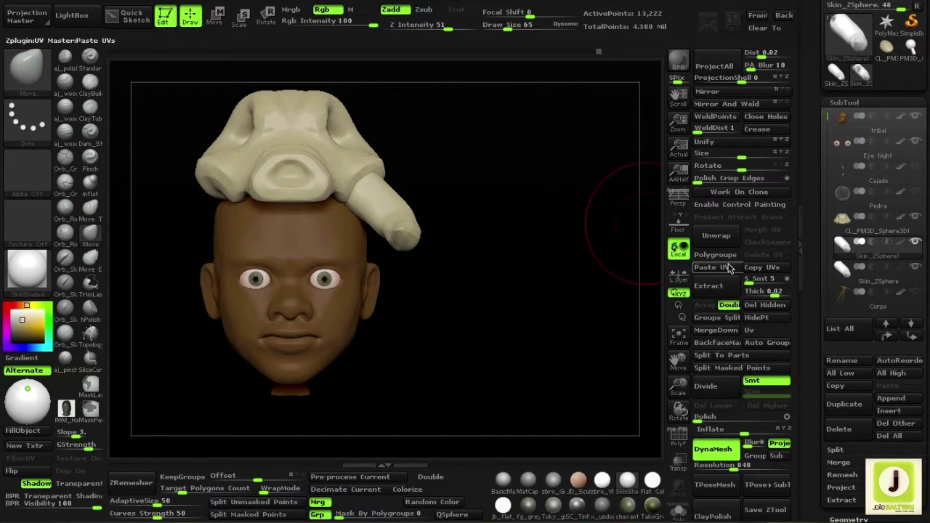
pyautogui.click(707, 91)
pyautogui.click(715, 330)
pyautogui.click(663, 357)
pyautogui.moveTo(513, 276)
pyautogui.mouseDown()
pyautogui.moveTo(210, 324)
pyautogui.moveTo(623, 291)
pyautogui.mouseUp()
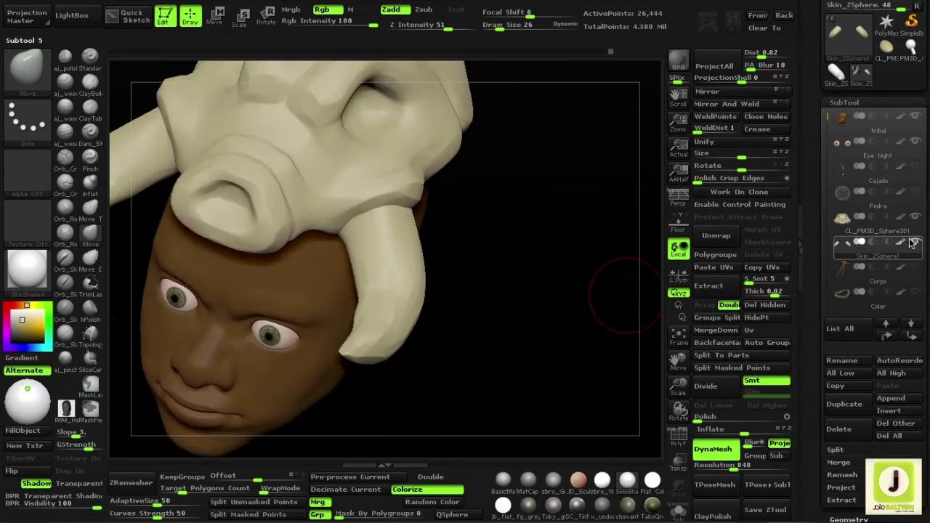
pyautogui.moveTo(460, 118)
pyautogui.mouseDown()
pyautogui.moveTo(307, 353)
pyautogui.moveTo(476, 318)
pyautogui.mouseUp()
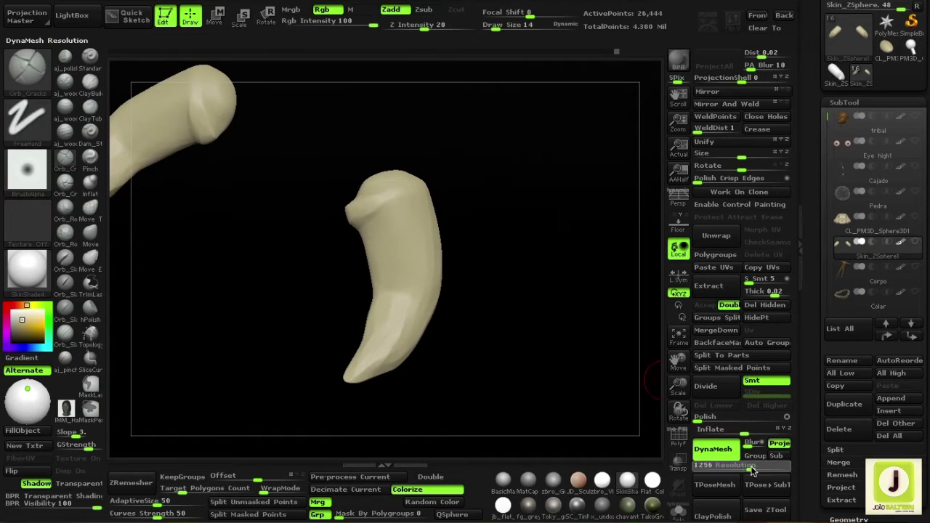
pyautogui.moveTo(408, 341)
pyautogui.mouseDown()
pyautogui.moveTo(283, 345)
pyautogui.moveTo(354, 370)
pyautogui.moveTo(322, 253)
pyautogui.moveTo(515, 326)
pyautogui.mouseUp()
# Carve crack lines along both horns with the Orb_Cracks brush.
pyautogui.moveTo(372, 282)
pyautogui.mouseDown(button='right')
pyautogui.moveTo(264, 315)
pyautogui.moveTo(281, 249)
pyautogui.moveTo(339, 374)
pyautogui.moveTo(270, 251)
pyautogui.moveTo(313, 290)
pyautogui.mouseUp(button='right')
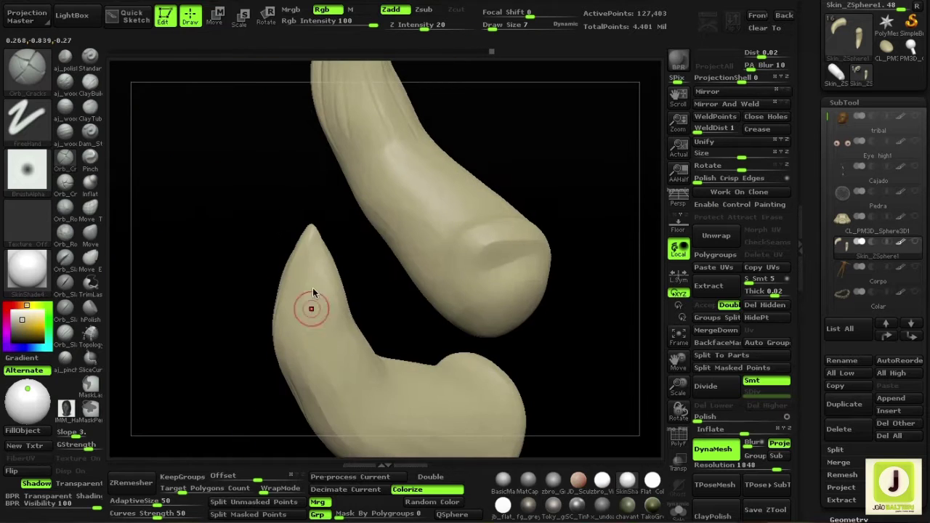
pyautogui.moveTo(311, 333)
pyautogui.mouseDown(button='right')
pyautogui.moveTo(293, 204)
pyautogui.moveTo(322, 419)
pyautogui.moveTo(271, 295)
pyautogui.moveTo(479, 255)
pyautogui.moveTo(370, 225)
pyautogui.moveTo(396, 196)
pyautogui.mouseUp(button='right')
pyautogui.moveTo(543, 272); pyautogui.dragTo(456, 280, button='right')
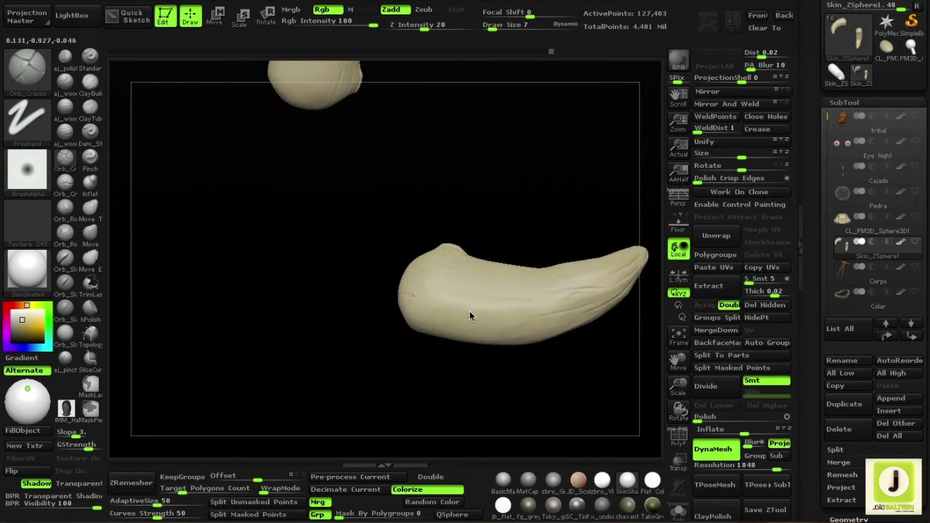
pyautogui.moveTo(470, 316)
pyautogui.mouseDown(button='right')
pyautogui.moveTo(548, 335)
pyautogui.moveTo(516, 366)
pyautogui.moveTo(506, 309)
pyautogui.mouseUp(button='right')
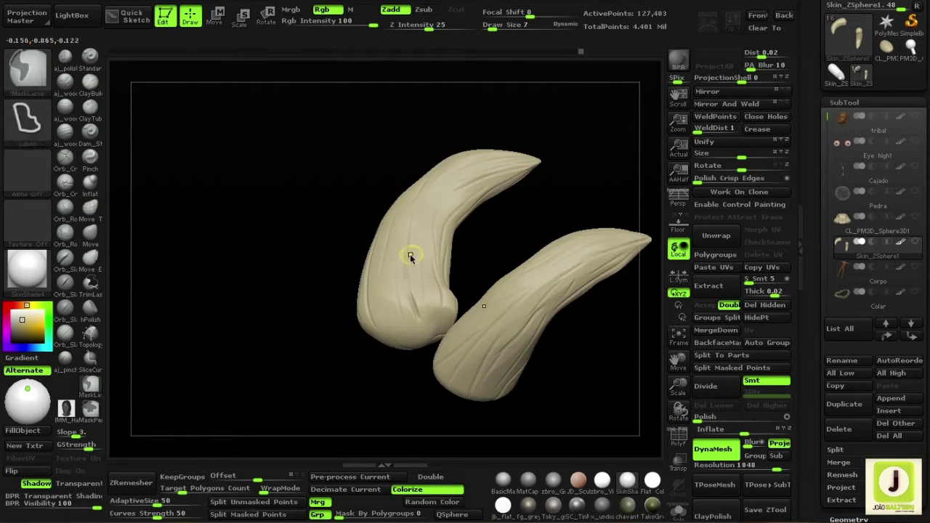
pyautogui.keyDown('ctrl'); pyautogui.moveTo(410, 258); pyautogui.dragTo(711, 479, button='right'); pyautogui.keyUp('ctrl')
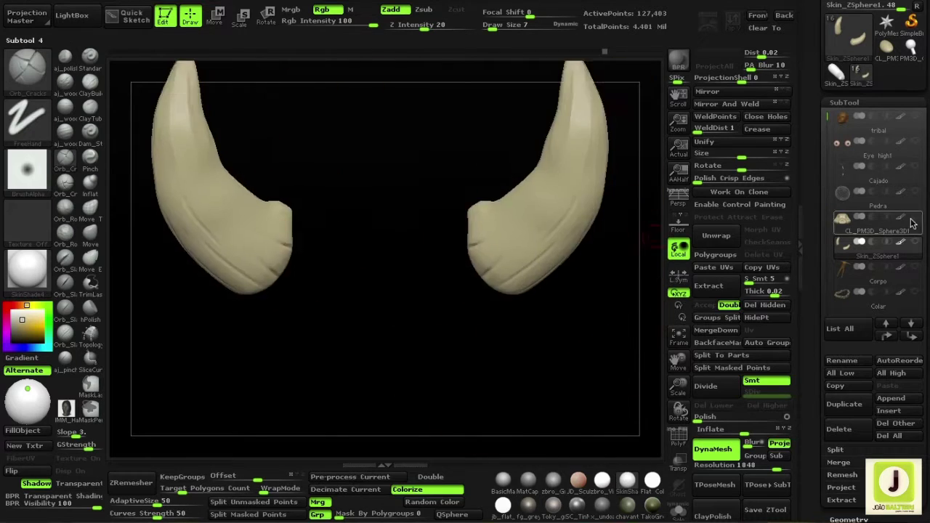
pyautogui.moveTo(469, 219); pyautogui.dragTo(519, 374, button='right')
pyautogui.keyDown('alt'); pyautogui.click(271, 172); pyautogui.keyUp('alt')
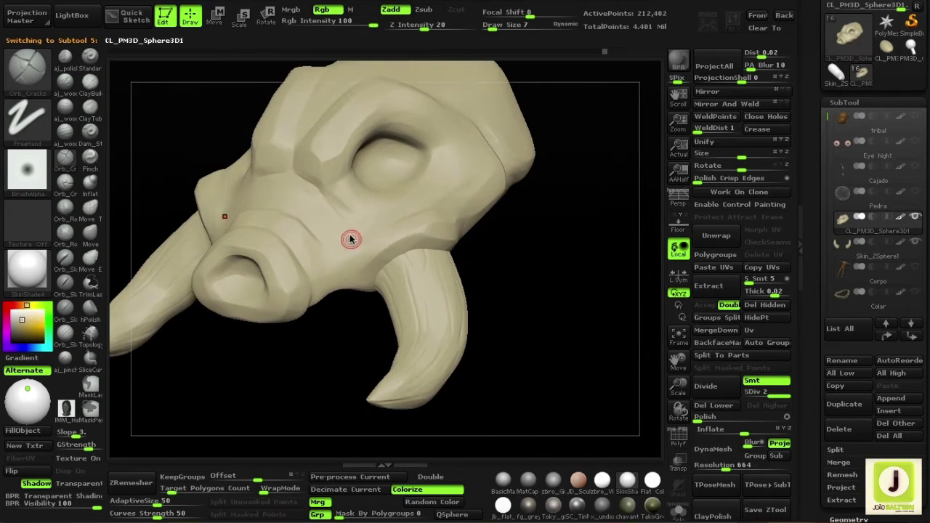
# Carve Orb_Cracks lines across the front and along the side of the skull mask.
pyautogui.moveTo(350, 240)
pyautogui.mouseDown(button='right')
pyautogui.moveTo(401, 214)
pyautogui.moveTo(337, 231)
pyautogui.moveTo(395, 213)
pyautogui.moveTo(577, 103)
pyautogui.moveTo(353, 109)
pyautogui.moveTo(384, 311)
pyautogui.moveTo(411, 326)
pyautogui.moveTo(302, 362)
pyautogui.moveTo(244, 338)
pyautogui.moveTo(207, 240)
pyautogui.mouseUp(button='right')
pyautogui.moveTo(418, 287)
pyautogui.mouseDown()
pyautogui.moveTo(540, 291)
pyautogui.moveTo(357, 264)
pyautogui.moveTo(349, 361)
pyautogui.mouseUp()
pyautogui.moveTo(378, 293)
pyautogui.mouseDown()
pyautogui.moveTo(380, 278)
pyautogui.moveTo(498, 277)
pyautogui.moveTo(454, 349)
pyautogui.moveTo(400, 328)
pyautogui.moveTo(349, 364)
pyautogui.moveTo(331, 314)
pyautogui.moveTo(116, 370)
pyautogui.mouseUp()
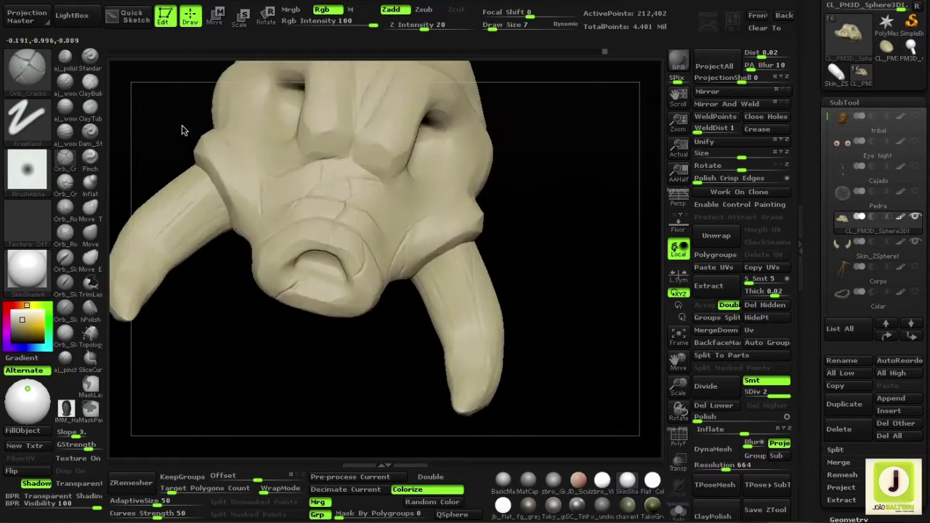
pyautogui.moveTo(182, 129)
pyautogui.mouseDown()
pyautogui.moveTo(249, 174)
pyautogui.moveTo(284, 100)
pyautogui.moveTo(355, 199)
pyautogui.moveTo(375, 151)
pyautogui.moveTo(357, 202)
pyautogui.moveTo(280, 217)
pyautogui.moveTo(234, 94)
pyautogui.moveTo(258, 259)
pyautogui.moveTo(316, 363)
pyautogui.moveTo(273, 99)
pyautogui.mouseUp()
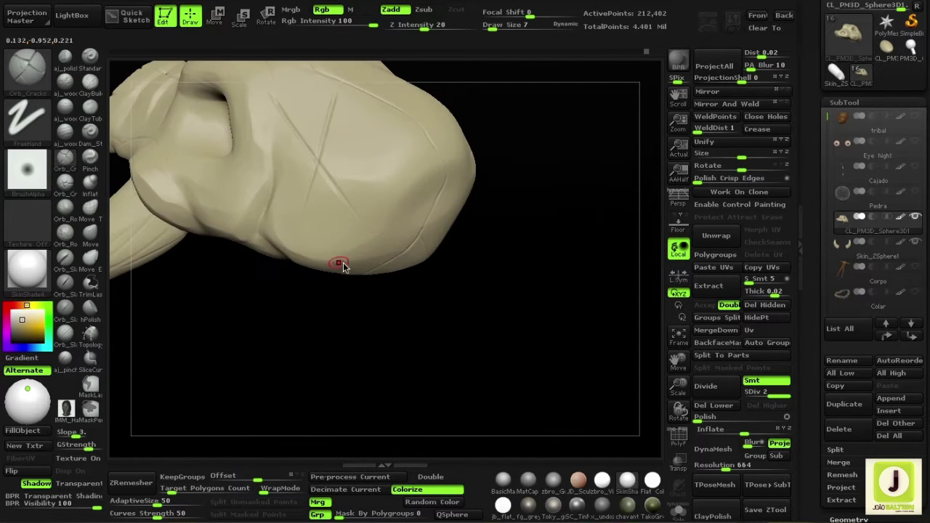
pyautogui.moveTo(344, 268)
pyautogui.mouseDown()
pyautogui.moveTo(467, 259)
pyautogui.moveTo(536, 354)
pyautogui.moveTo(326, 208)
pyautogui.moveTo(256, 368)
pyautogui.moveTo(274, 324)
pyautogui.mouseUp()
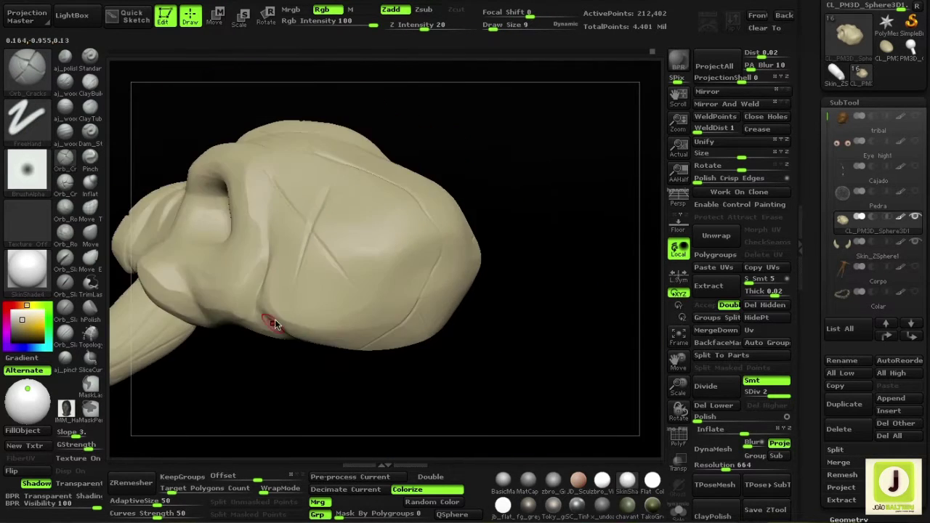
pyautogui.moveTo(387, 317)
pyautogui.mouseDown()
pyautogui.moveTo(327, 201)
pyautogui.moveTo(414, 386)
pyautogui.moveTo(339, 266)
pyautogui.moveTo(408, 395)
pyautogui.moveTo(374, 222)
pyautogui.moveTo(378, 287)
pyautogui.moveTo(309, 152)
pyautogui.moveTo(358, 290)
pyautogui.moveTo(388, 233)
pyautogui.moveTo(531, 241)
pyautogui.moveTo(462, 337)
pyautogui.moveTo(283, 280)
pyautogui.mouseUp()
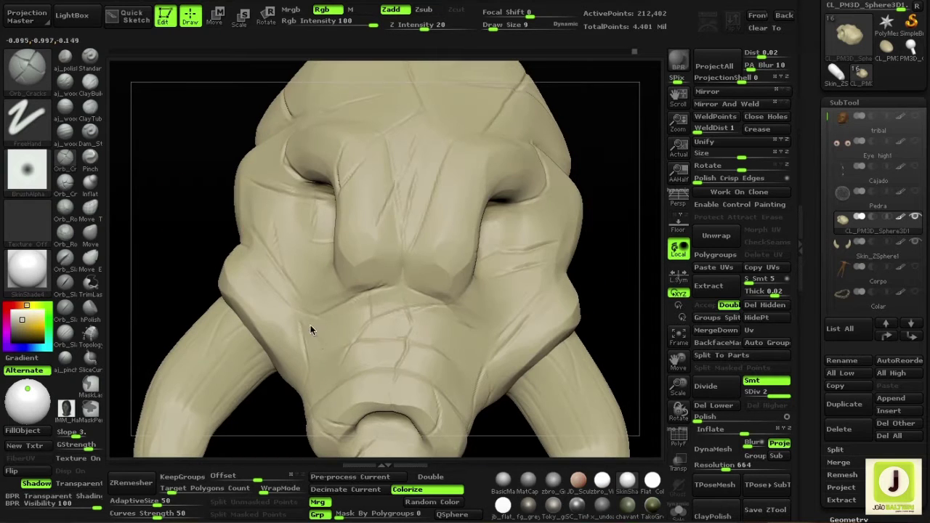
# Resize the brush and carve another crack into the mask's side.
pyautogui.moveTo(673, 476)
pyautogui.mouseDown()
pyautogui.moveTo(214, 216)
pyautogui.moveTo(408, 204)
pyautogui.moveTo(548, 143)
pyautogui.mouseUp()
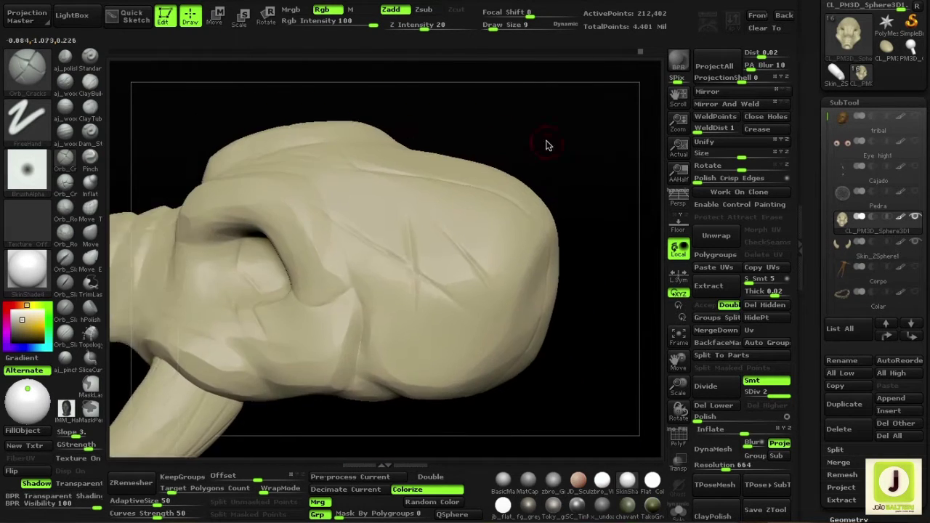
pyautogui.press('s')
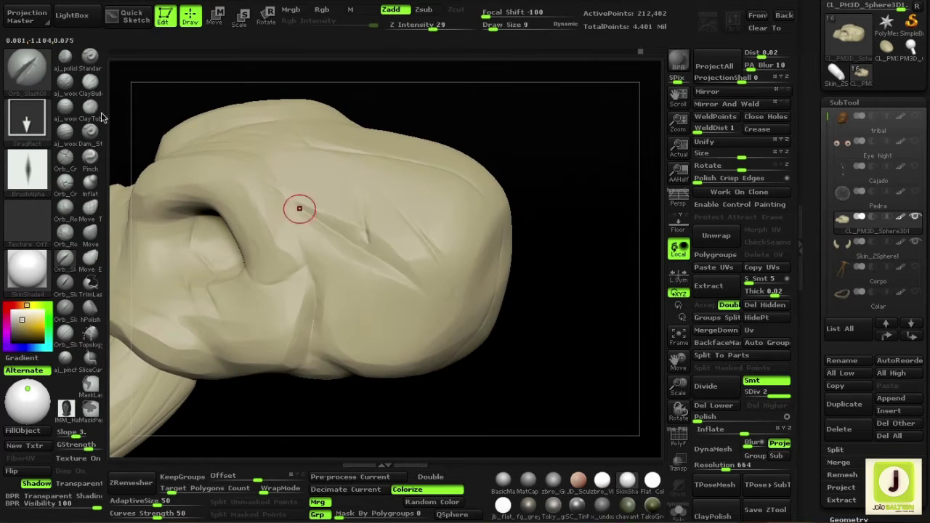
pyautogui.moveTo(299, 209); pyautogui.dragTo(411, 292)
pyautogui.moveTo(561, 376); pyautogui.dragTo(470, 358)
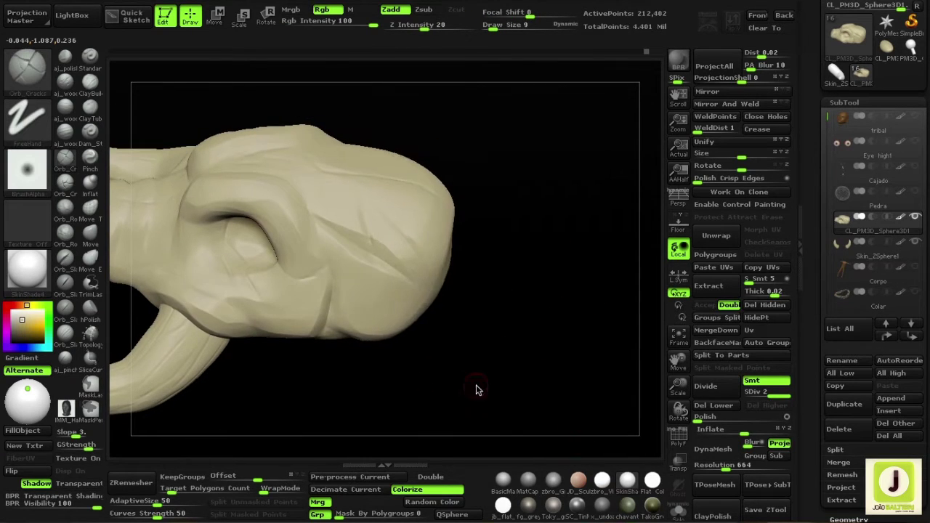
pyautogui.keyDown('shift'); pyautogui.moveTo(476, 390); pyautogui.dragTo(592, 342); pyautogui.keyUp('shift')
pyautogui.keyDown('alt'); pyautogui.click(540, 191); pyautogui.keyUp('alt')
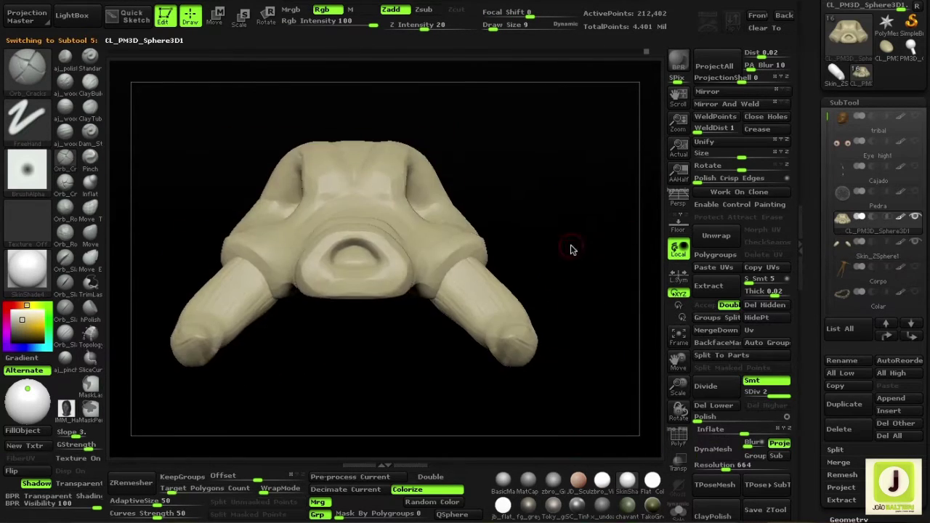
pyautogui.moveTo(571, 249)
pyautogui.mouseDown()
pyautogui.moveTo(565, 291)
pyautogui.moveTo(467, 307)
pyautogui.mouseUp()
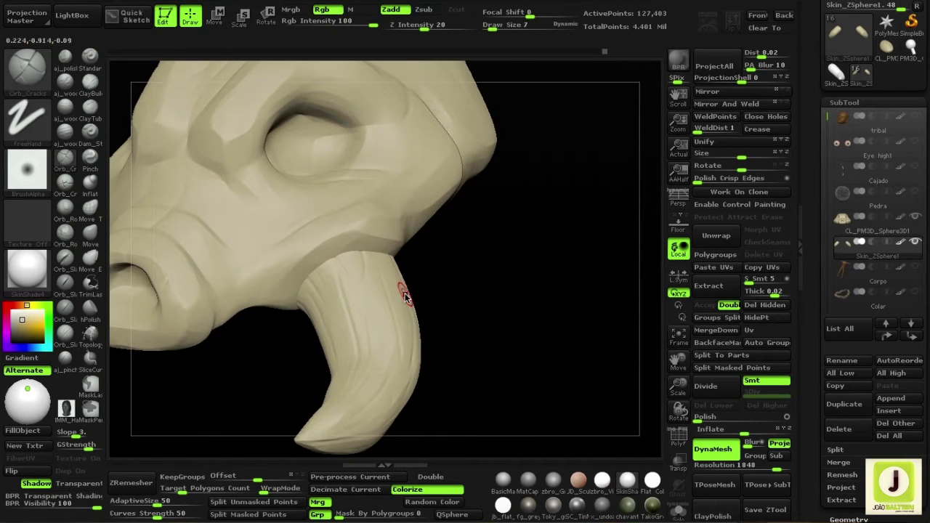
# Polish a spot on the horn near the snout and enlarge the brush to size 15.
pyautogui.moveTo(475, 339); pyautogui.dragTo(329, 282)
pyautogui.moveTo(363, 311)
pyautogui.mouseDown()
pyautogui.moveTo(334, 311)
pyautogui.moveTo(330, 389)
pyautogui.mouseUp()
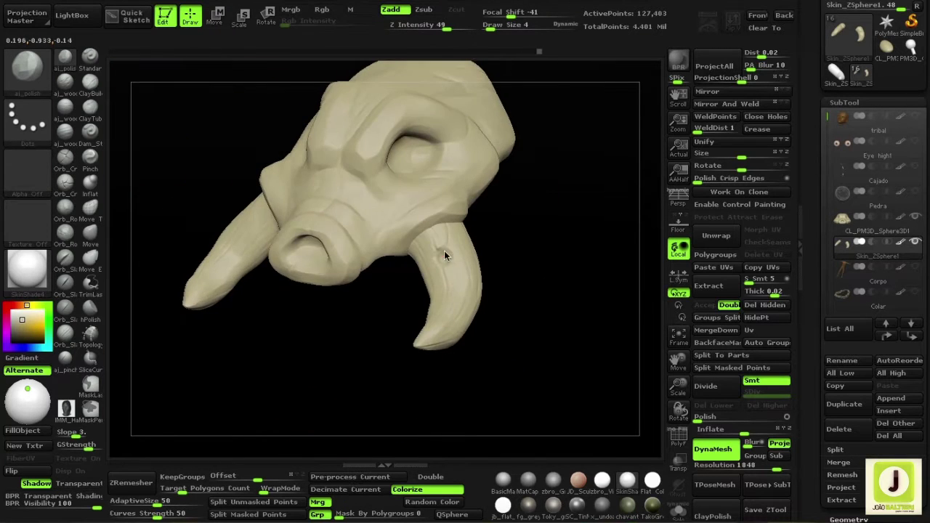
pyautogui.moveTo(447, 256)
pyautogui.mouseDown()
pyautogui.moveTo(301, 363)
pyautogui.moveTo(438, 272)
pyautogui.moveTo(426, 222)
pyautogui.moveTo(400, 220)
pyautogui.mouseUp()
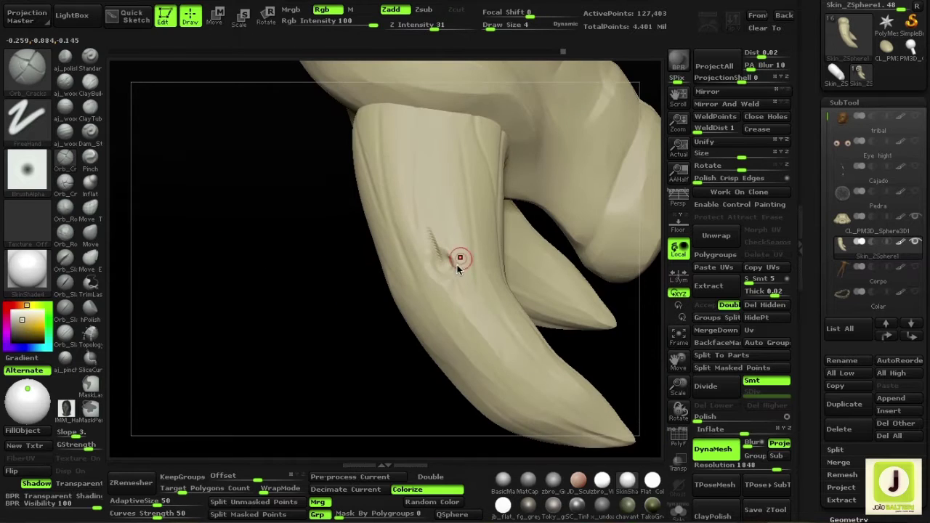
pyautogui.moveTo(341, 319); pyautogui.dragTo(260, 308)
pyautogui.press('space')
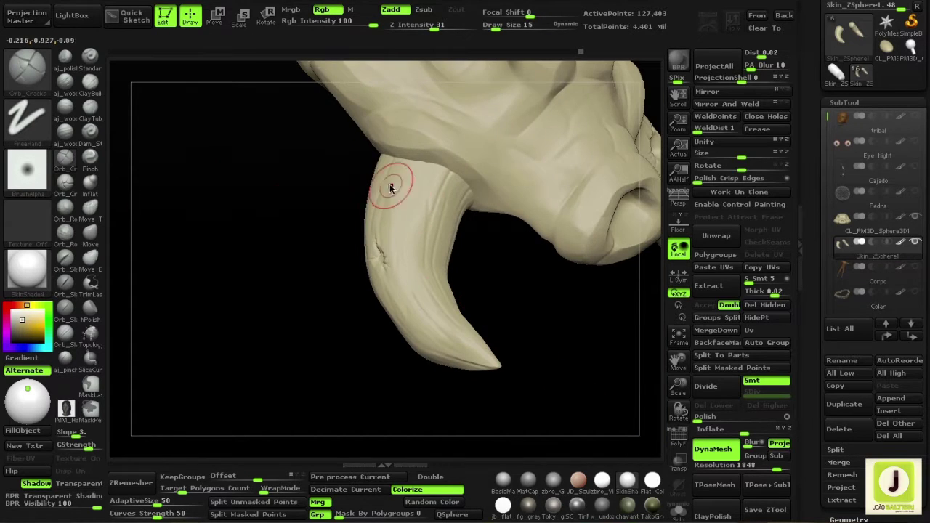
# Add a pitted dent to the left horn, then return to a front view of the head.
pyautogui.moveTo(218, 218); pyautogui.dragTo(131, 232)
pyautogui.moveTo(265, 264); pyautogui.dragTo(293, 327)
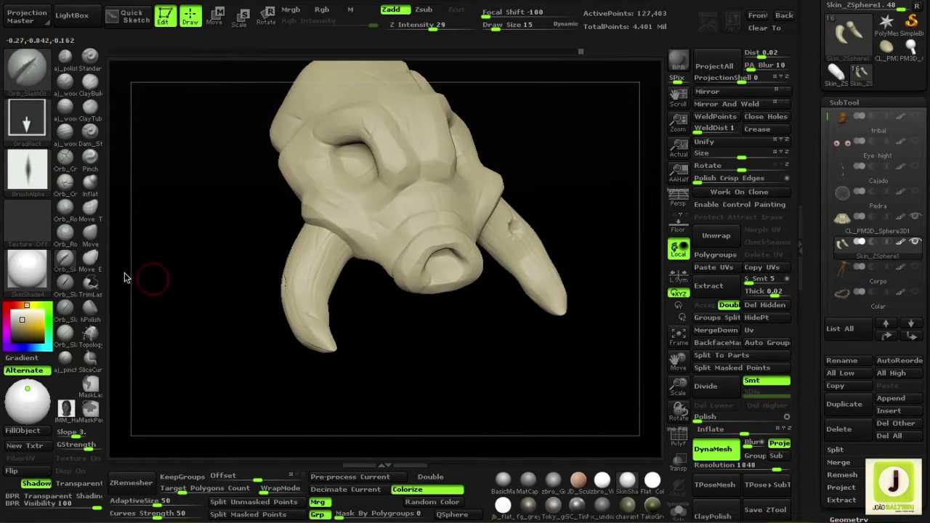
pyautogui.moveTo(124, 278); pyautogui.dragTo(262, 285)
pyautogui.moveTo(364, 320)
pyautogui.mouseDown()
pyautogui.moveTo(436, 349)
pyautogui.moveTo(502, 297)
pyautogui.moveTo(601, 322)
pyautogui.mouseUp()
pyautogui.moveTo(174, 318)
pyautogui.mouseDown()
pyautogui.moveTo(194, 316)
pyautogui.moveTo(235, 382)
pyautogui.moveTo(314, 359)
pyautogui.moveTo(152, 231)
pyautogui.moveTo(274, 337)
pyautogui.moveTo(260, 261)
pyautogui.moveTo(249, 304)
pyautogui.moveTo(344, 322)
pyautogui.moveTo(365, 368)
pyautogui.moveTo(432, 354)
pyautogui.moveTo(385, 284)
pyautogui.moveTo(477, 313)
pyautogui.moveTo(357, 257)
pyautogui.moveTo(184, 427)
pyautogui.moveTo(388, 366)
pyautogui.moveTo(363, 310)
pyautogui.moveTo(270, 322)
pyautogui.moveTo(243, 271)
pyautogui.moveTo(484, 343)
pyautogui.moveTo(609, 348)
pyautogui.mouseUp()
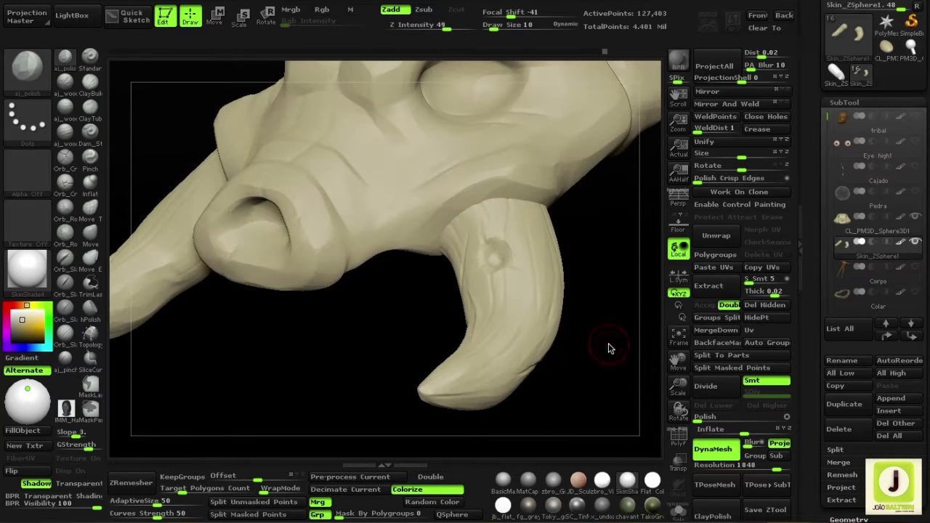
pyautogui.moveTo(458, 282)
pyautogui.mouseDown()
pyautogui.moveTo(351, 339)
pyautogui.moveTo(426, 327)
pyautogui.moveTo(498, 259)
pyautogui.moveTo(539, 251)
pyautogui.moveTo(563, 295)
pyautogui.moveTo(497, 305)
pyautogui.moveTo(506, 336)
pyautogui.moveTo(546, 344)
pyautogui.mouseUp()
# Frame the full character with the staff and run a shaded BPR render with shadows.
pyautogui.press('Tab')
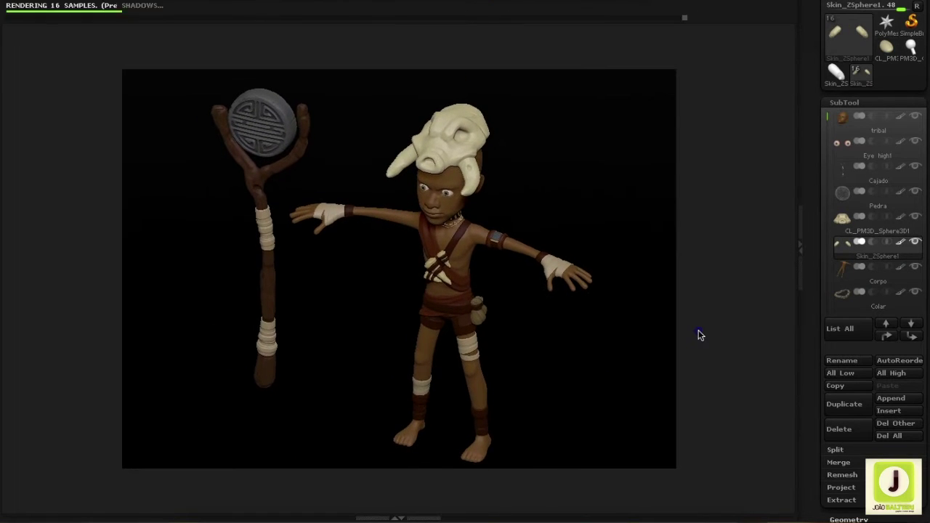
pyautogui.hotkey('shift', 'r')
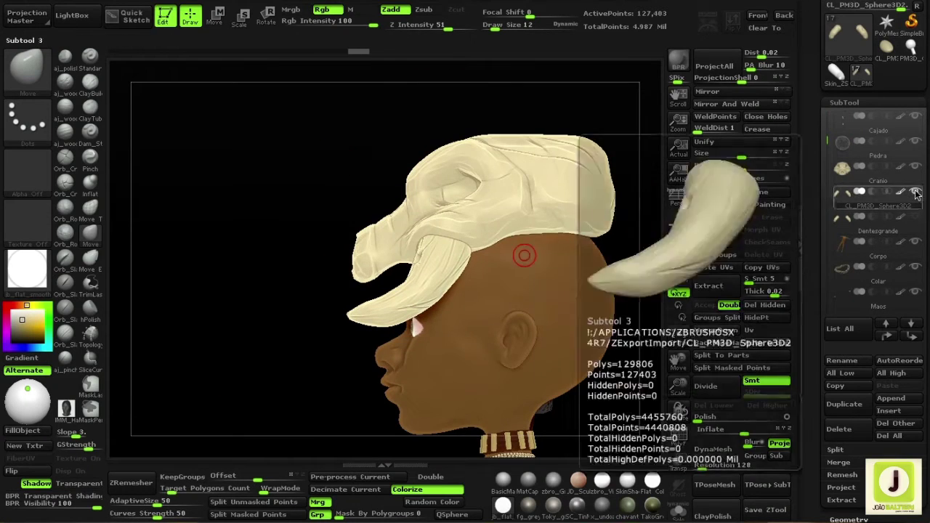
# Turn the fang pieces downward and move them under the skull's upper jaw.
pyautogui.click(826, 145)
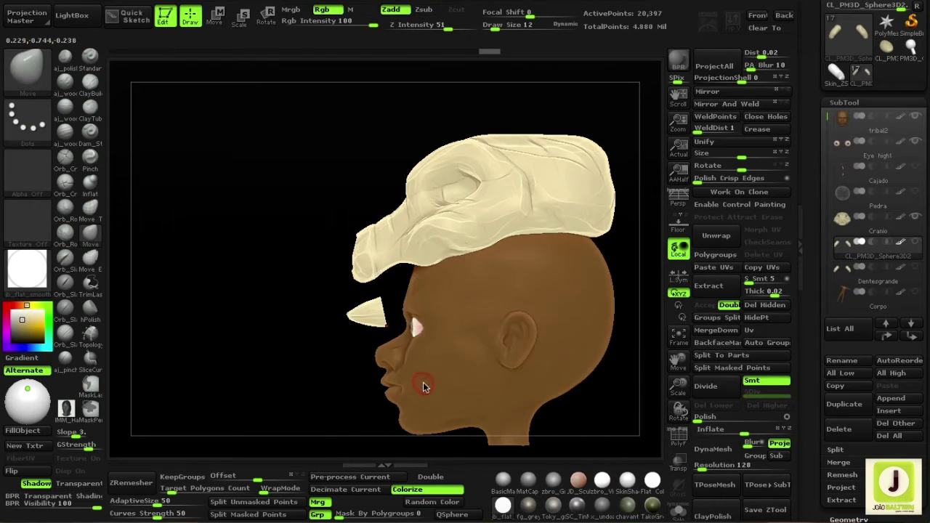
pyautogui.keyDown('shift'); pyautogui.moveTo(426, 387); pyautogui.dragTo(528, 336, button='right'); pyautogui.keyUp('shift')
pyautogui.press('w')
pyautogui.keyDown('shift'); pyautogui.moveTo(485, 278); pyautogui.dragTo(553, 278, button='right'); pyautogui.keyUp('shift')
pyautogui.moveTo(495, 318)
pyautogui.mouseDown()
pyautogui.moveTo(357, 317)
pyautogui.moveTo(357, 349)
pyautogui.mouseUp()
pyautogui.keyDown('shift'); pyautogui.moveTo(553, 218); pyautogui.dragTo(596, 218, button='right'); pyautogui.keyUp('shift')
pyautogui.moveTo(493, 277); pyautogui.dragTo(494, 389)
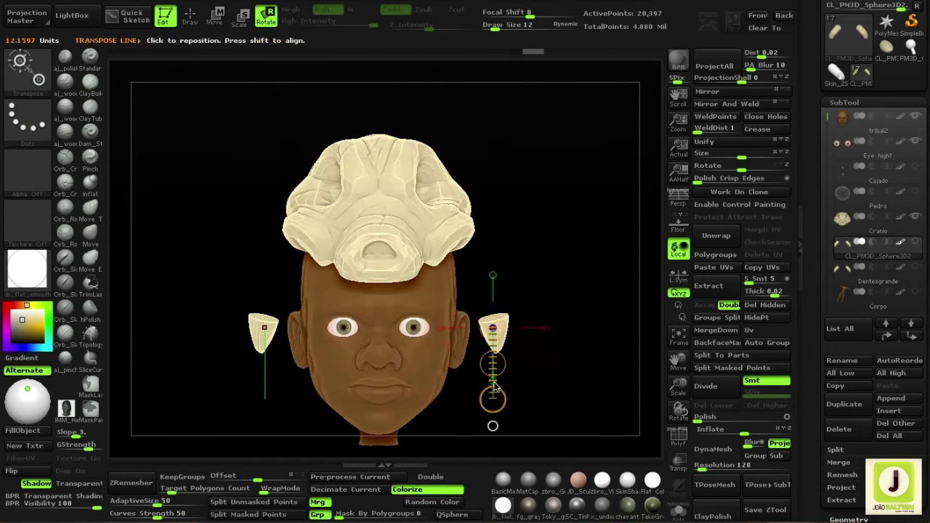
pyautogui.press('w')
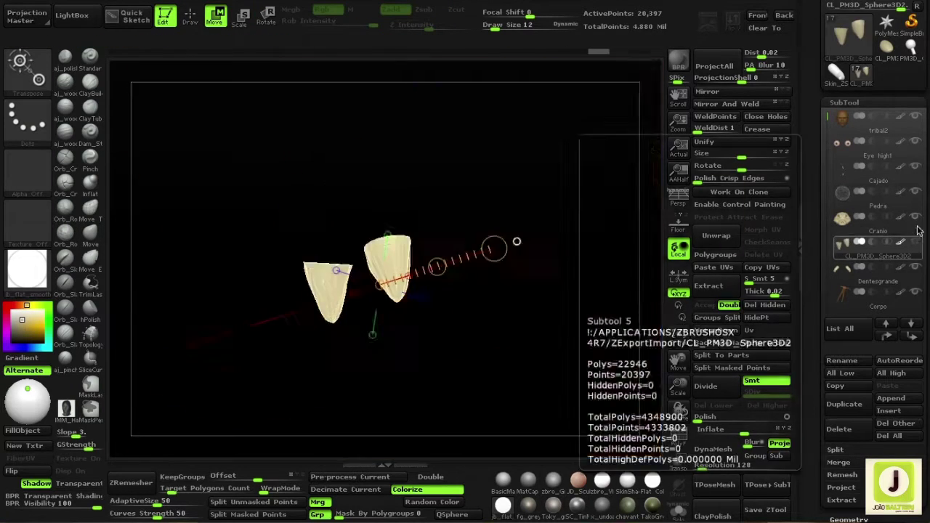
pyautogui.moveTo(508, 305); pyautogui.dragTo(436, 404, button='right')
pyautogui.moveTo(372, 368); pyautogui.dragTo(399, 426)
pyautogui.moveTo(411, 399); pyautogui.dragTo(509, 407, button='right')
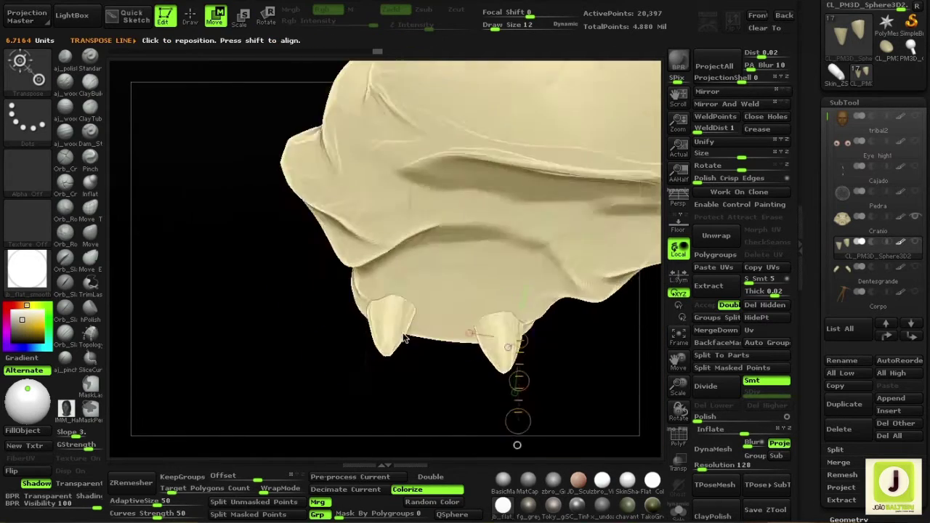
# Scale the fangs and Ctrl-copy two small incisors into the centre of the jaw.
pyautogui.press('q')
pyautogui.press('s')
pyautogui.moveTo(457, 361); pyautogui.dragTo(460, 266, button='right')
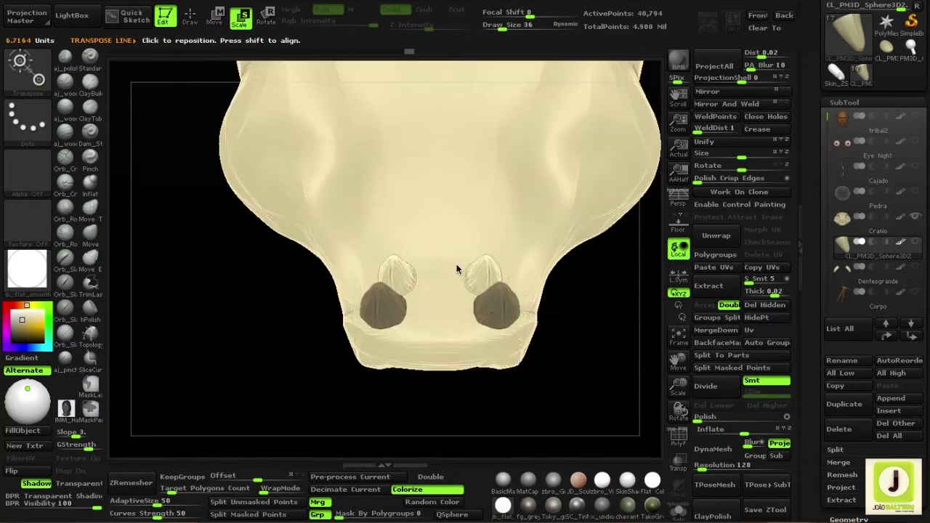
pyautogui.moveTo(326, 295); pyautogui.dragTo(424, 311, button='right')
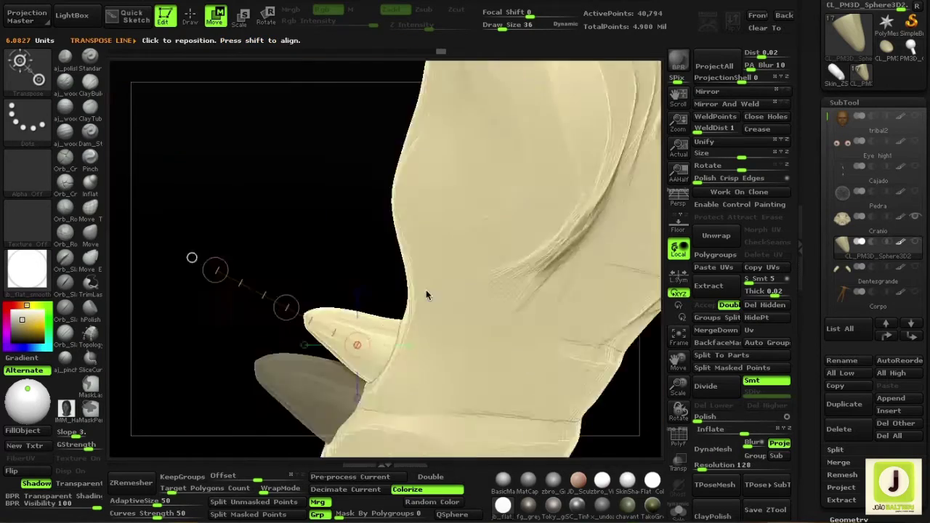
pyautogui.moveTo(233, 365)
pyautogui.mouseDown(button='right')
pyautogui.moveTo(301, 290)
pyautogui.moveTo(359, 405)
pyautogui.moveTo(297, 266)
pyautogui.moveTo(517, 383)
pyautogui.moveTo(444, 277)
pyautogui.moveTo(395, 339)
pyautogui.moveTo(426, 353)
pyautogui.moveTo(370, 363)
pyautogui.moveTo(403, 281)
pyautogui.moveTo(271, 349)
pyautogui.mouseUp(button='right')
pyautogui.moveTo(353, 374)
pyautogui.mouseDown(button='right')
pyautogui.moveTo(488, 228)
pyautogui.moveTo(582, 252)
pyautogui.mouseUp(button='right')
pyautogui.moveTo(500, 283)
pyautogui.mouseDown(button='right')
pyautogui.moveTo(465, 233)
pyautogui.moveTo(508, 338)
pyautogui.mouseUp(button='right')
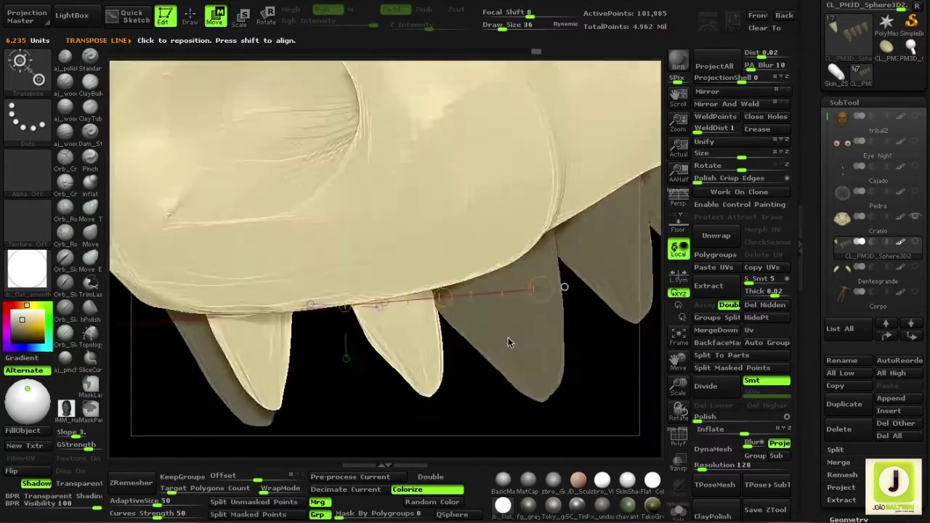
pyautogui.moveTo(394, 288); pyautogui.dragTo(393, 400)
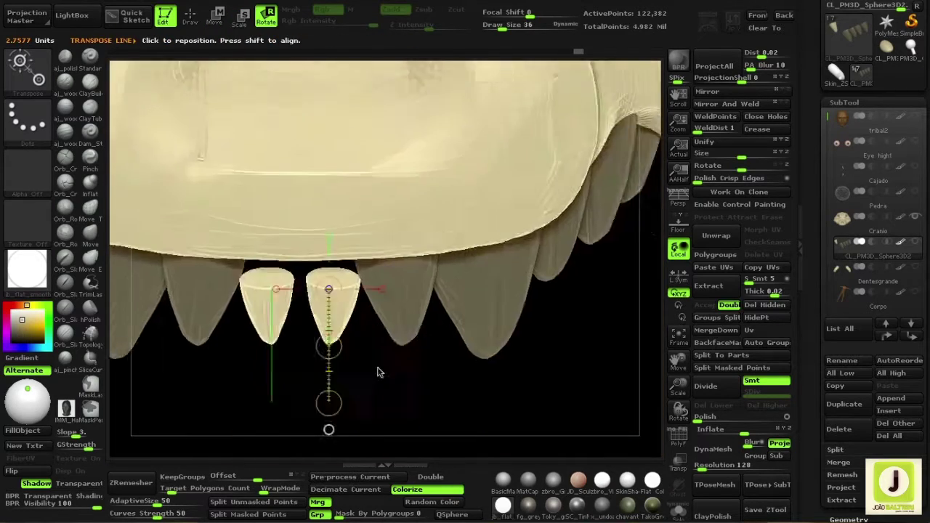
pyautogui.moveTo(377, 373)
pyautogui.mouseDown(button='right')
pyautogui.moveTo(326, 364)
pyautogui.moveTo(270, 278)
pyautogui.moveTo(386, 325)
pyautogui.mouseUp(button='right')
pyautogui.press('w')
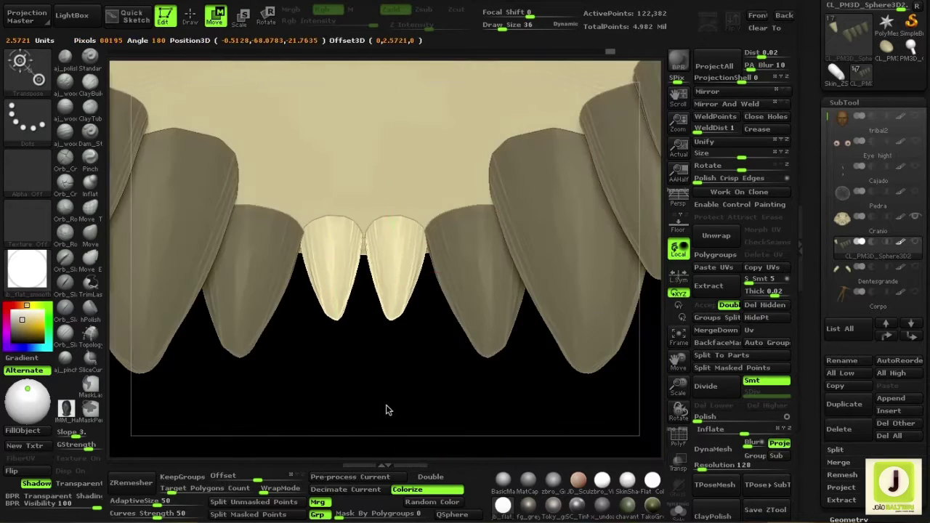
pyautogui.moveTo(386, 410)
pyautogui.mouseDown(button='right')
pyautogui.moveTo(434, 374)
pyautogui.moveTo(437, 404)
pyautogui.moveTo(287, 370)
pyautogui.moveTo(436, 222)
pyautogui.moveTo(392, 283)
pyautogui.mouseUp(button='right')
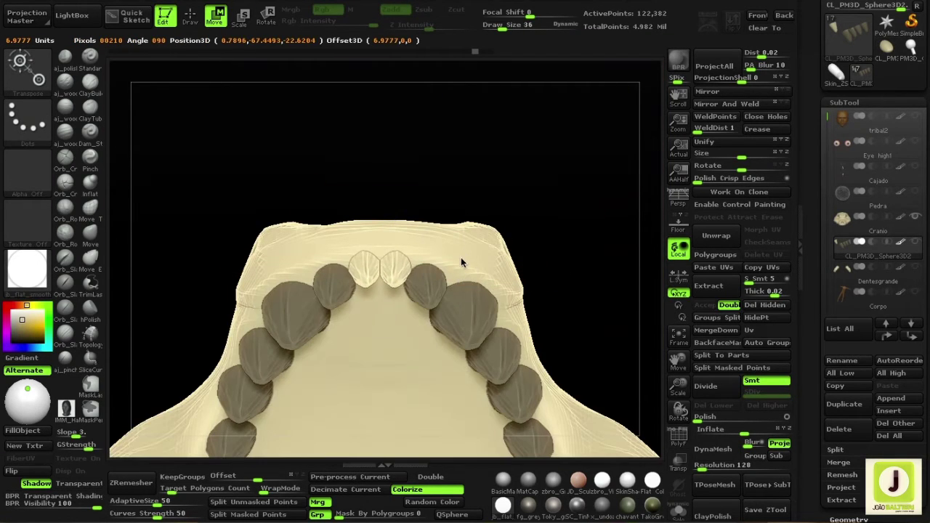
# Reselect the Cranio skull subtool and return to sculpting mode.
pyautogui.keyDown('alt'); pyautogui.click(461, 260); pyautogui.keyUp('alt')
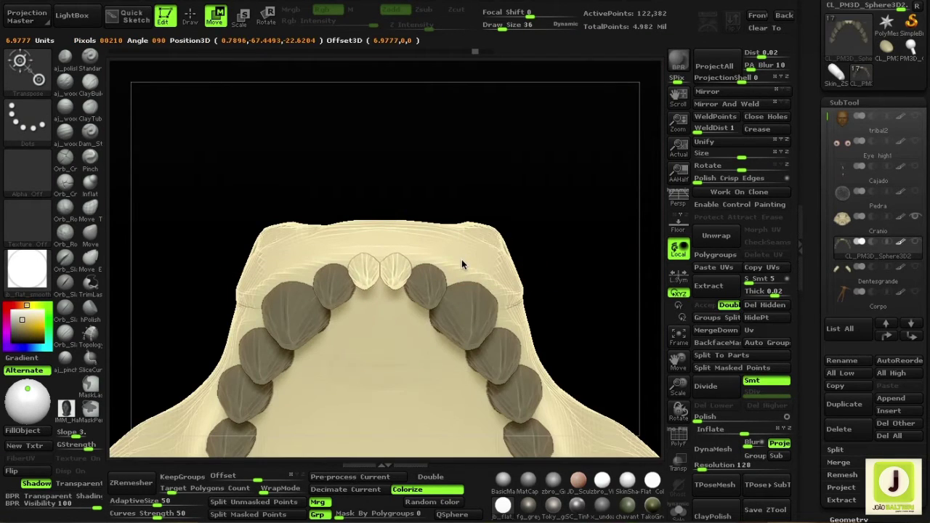
pyautogui.moveTo(462, 259)
pyautogui.mouseDown(button='right')
pyautogui.moveTo(284, 288)
pyautogui.moveTo(401, 251)
pyautogui.moveTo(372, 339)
pyautogui.moveTo(453, 327)
pyautogui.moveTo(513, 374)
pyautogui.moveTo(675, 253)
pyautogui.moveTo(536, 291)
pyautogui.mouseUp(button='right')
pyautogui.press('q')
# Show all parts again and extract the masked hair area into a new cap piece.
pyautogui.press('f')
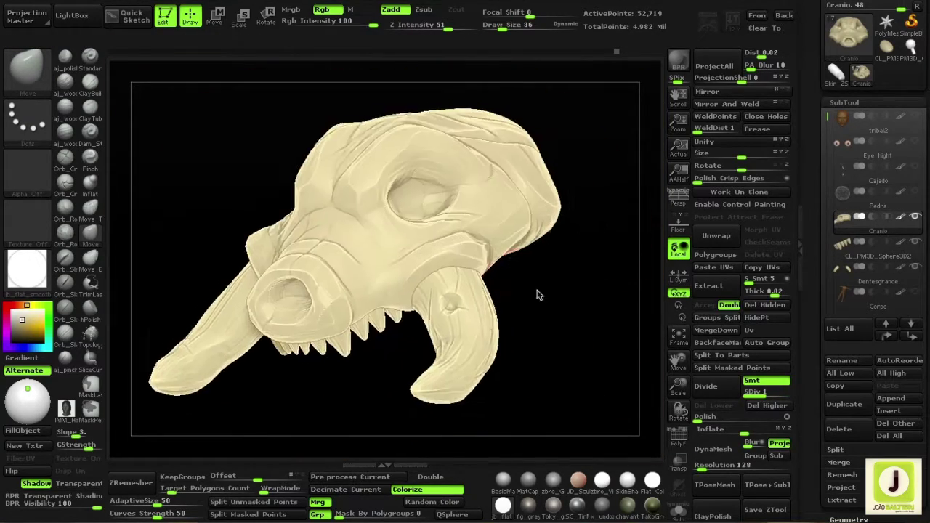
pyautogui.click(915, 217)
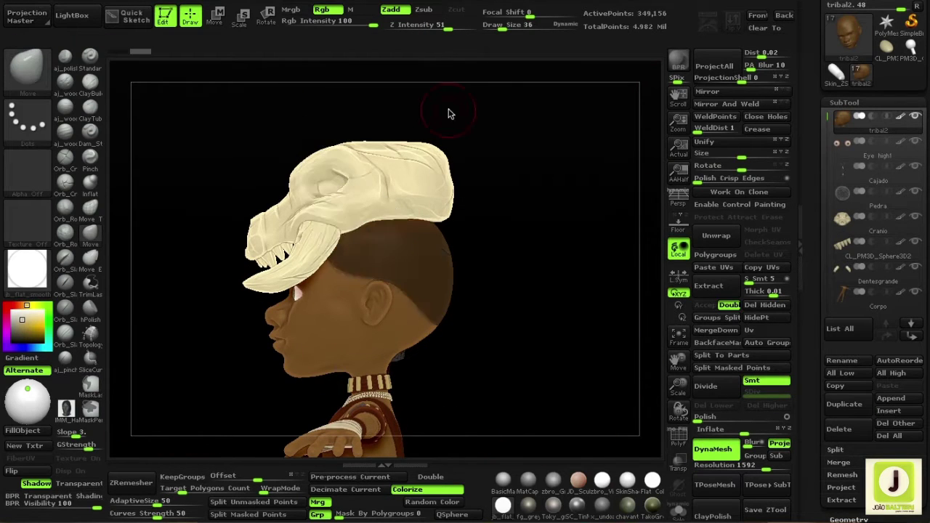
pyautogui.keyDown('alt'); pyautogui.moveTo(449, 114); pyautogui.dragTo(552, 343, button='right'); pyautogui.keyUp('alt')
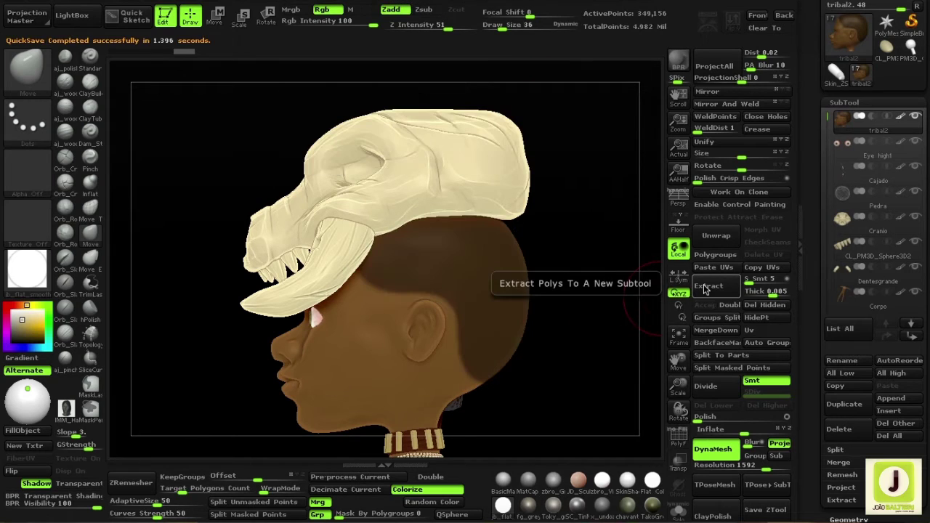
pyautogui.keyDown('alt'); pyautogui.click(546, 306); pyautogui.keyUp('alt')
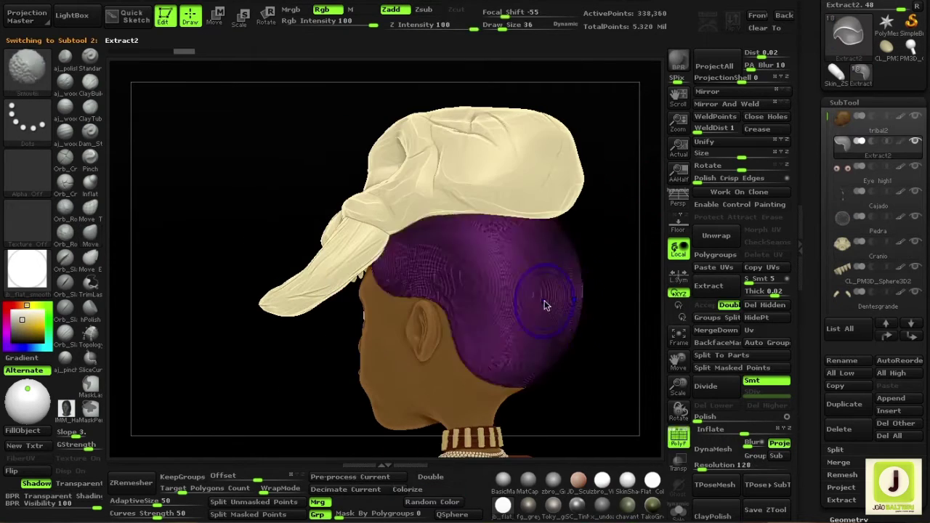
# Fill the Extract2 hair cap with brown and Solo it.
pyautogui.click(33, 337)
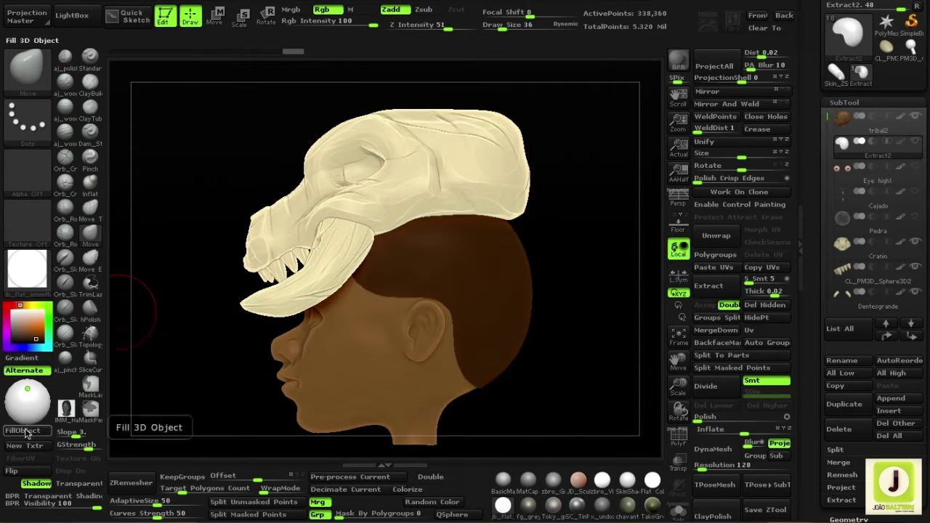
pyautogui.press('s')
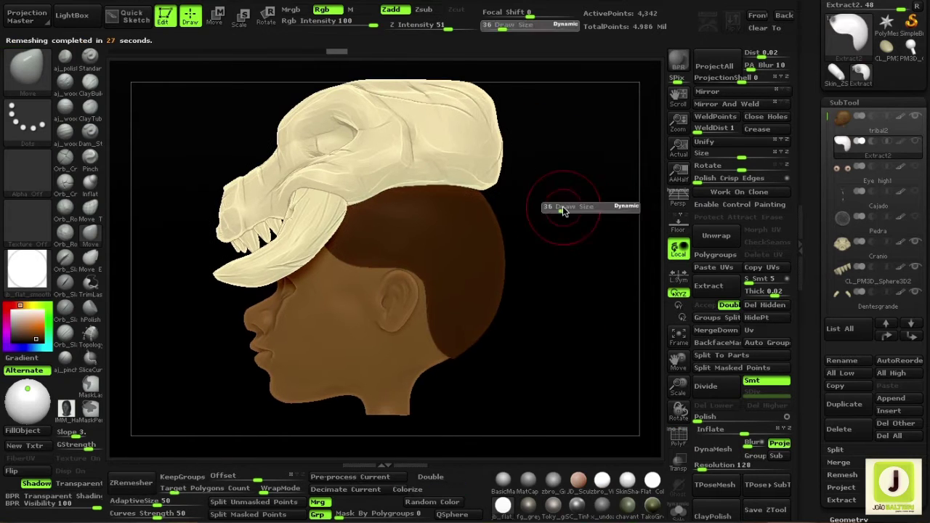
pyautogui.moveTo(555, 365)
pyautogui.mouseDown()
pyautogui.moveTo(499, 353)
pyautogui.moveTo(486, 314)
pyautogui.moveTo(574, 326)
pyautogui.moveTo(526, 272)
pyautogui.moveTo(480, 315)
pyautogui.moveTo(356, 232)
pyautogui.moveTo(463, 171)
pyautogui.moveTo(436, 211)
pyautogui.moveTo(451, 182)
pyautogui.moveTo(411, 146)
pyautogui.moveTo(506, 219)
pyautogui.moveTo(508, 291)
pyautogui.moveTo(494, 374)
pyautogui.moveTo(475, 174)
pyautogui.moveTo(567, 274)
pyautogui.moveTo(525, 270)
pyautogui.moveTo(563, 263)
pyautogui.moveTo(632, 385)
pyautogui.moveTo(537, 346)
pyautogui.moveTo(637, 357)
pyautogui.mouseUp()
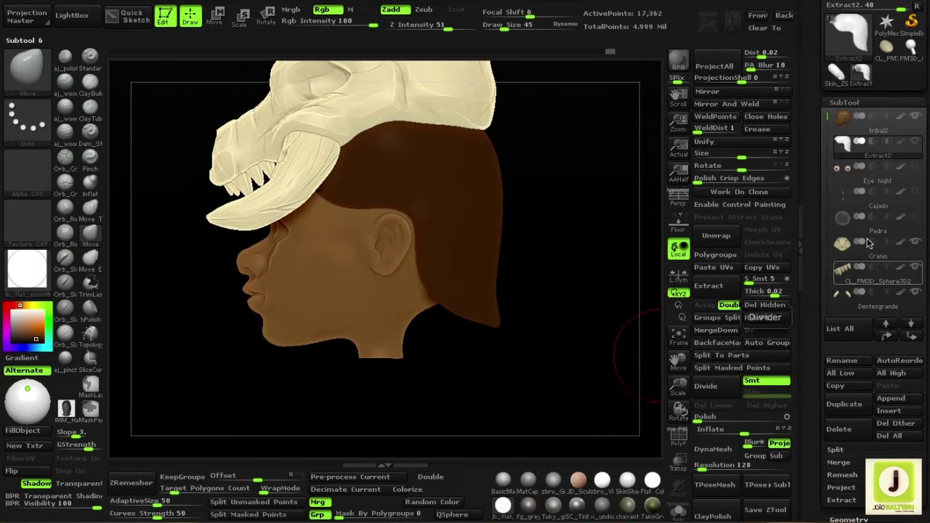
pyautogui.keyDown('shift'); pyautogui.click(904, 120); pyautogui.keyUp('shift')
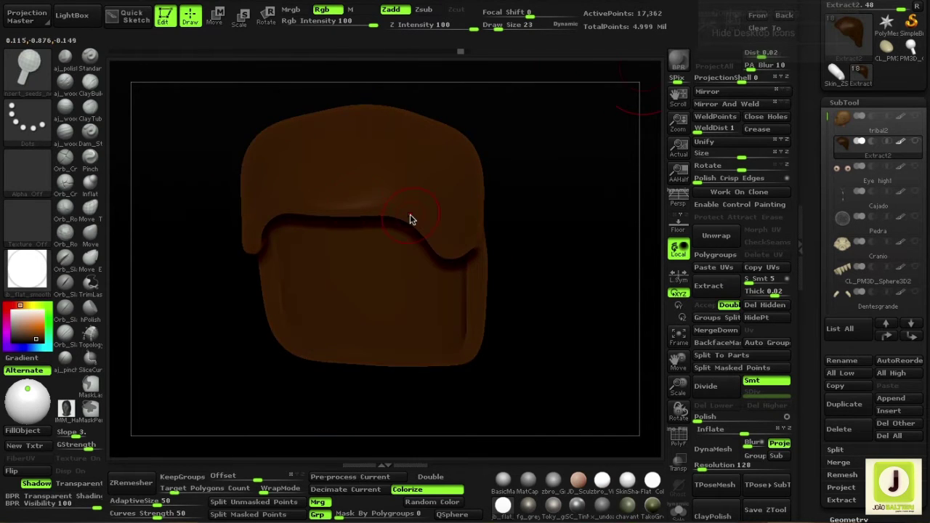
# Draw an insert_seeds_necklace bead strand along the hair cap's edge from forehead to behind the ear.
pyautogui.moveTo(411, 218)
pyautogui.mouseDown()
pyautogui.moveTo(507, 264)
pyautogui.moveTo(283, 194)
pyautogui.moveTo(339, 258)
pyautogui.moveTo(327, 315)
pyautogui.moveTo(327, 193)
pyautogui.moveTo(366, 257)
pyautogui.mouseUp()
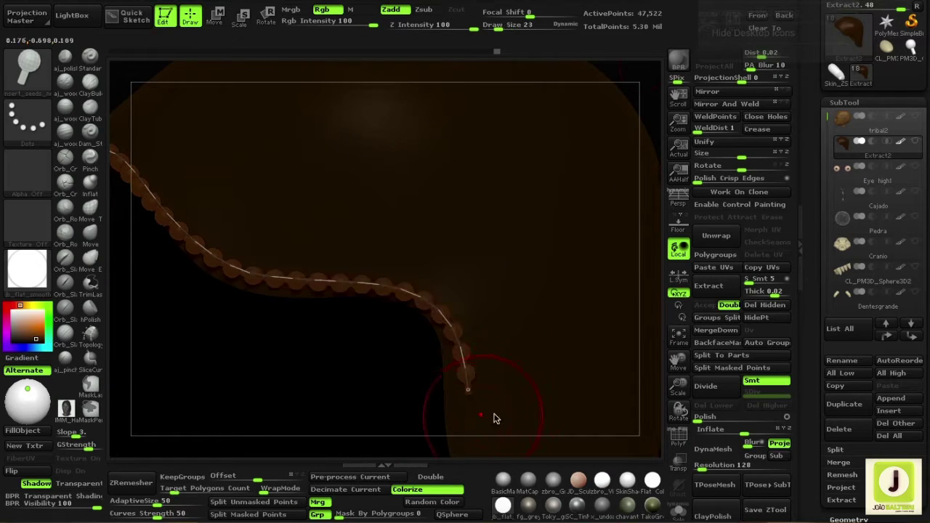
pyautogui.moveTo(494, 418); pyautogui.dragTo(349, 211)
pyautogui.moveTo(433, 326); pyautogui.dragTo(414, 270)
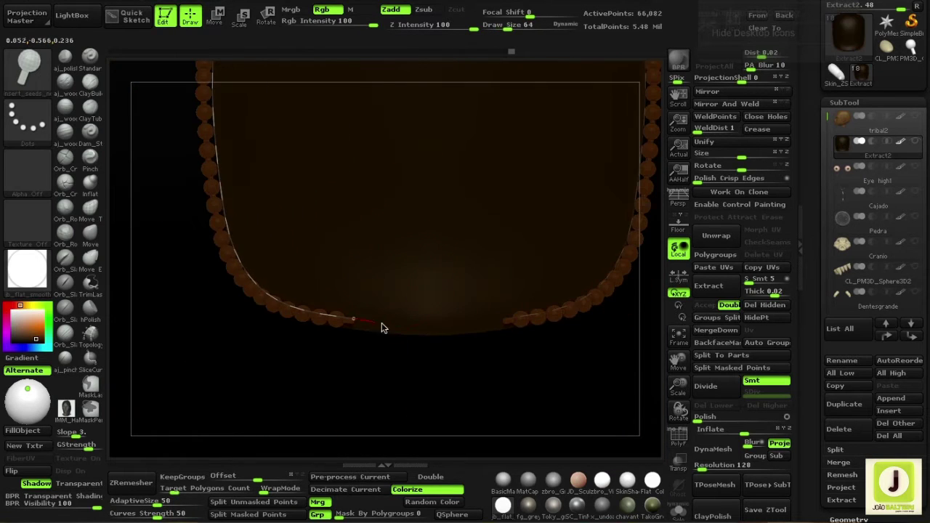
pyautogui.moveTo(380, 323)
pyautogui.mouseDown()
pyautogui.moveTo(428, 338)
pyautogui.moveTo(338, 376)
pyautogui.moveTo(357, 288)
pyautogui.mouseUp()
pyautogui.moveTo(468, 296)
pyautogui.mouseDown()
pyautogui.moveTo(515, 357)
pyautogui.moveTo(440, 378)
pyautogui.moveTo(361, 337)
pyautogui.mouseUp()
pyautogui.moveTo(284, 249)
pyautogui.mouseDown()
pyautogui.moveTo(357, 332)
pyautogui.moveTo(270, 276)
pyautogui.moveTo(349, 162)
pyautogui.moveTo(439, 263)
pyautogui.moveTo(365, 339)
pyautogui.moveTo(499, 240)
pyautogui.moveTo(488, 306)
pyautogui.moveTo(426, 260)
pyautogui.moveTo(445, 223)
pyautogui.mouseUp()
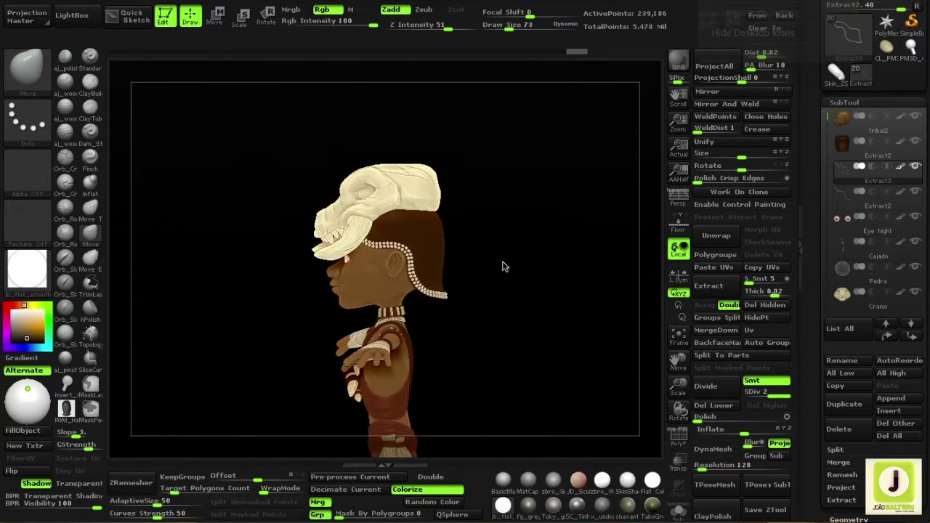
# Select the Extract2 hair cap subtool and Solo it.
pyautogui.click(865, 146)
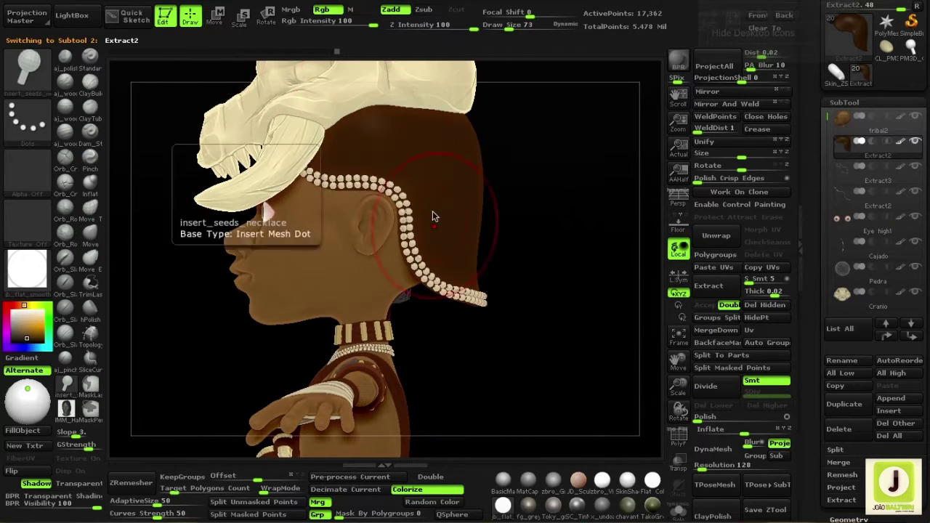
pyautogui.keyDown('shift'); pyautogui.click(915, 168); pyautogui.keyUp('shift')
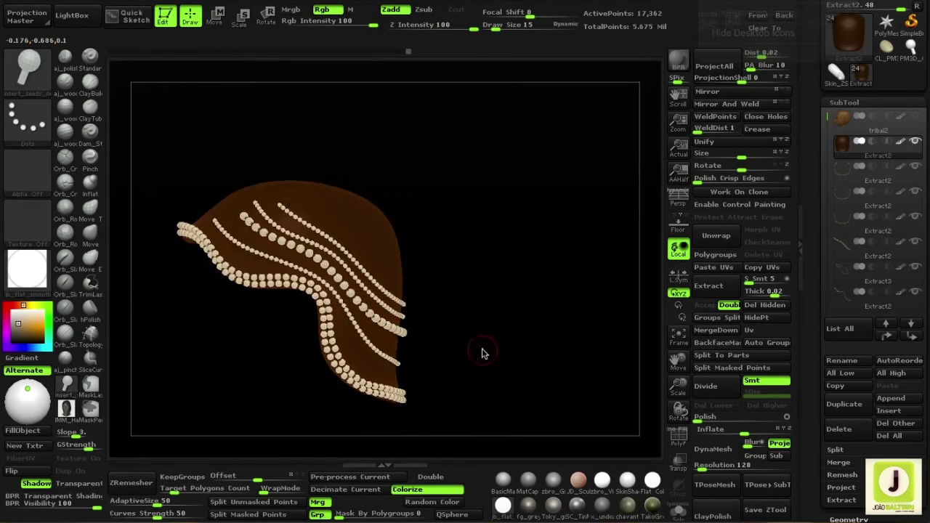
# Check the bead strands with PolyFrame, merge them down, and rename the piece Capacete.
pyautogui.moveTo(485, 353); pyautogui.dragTo(611, 366)
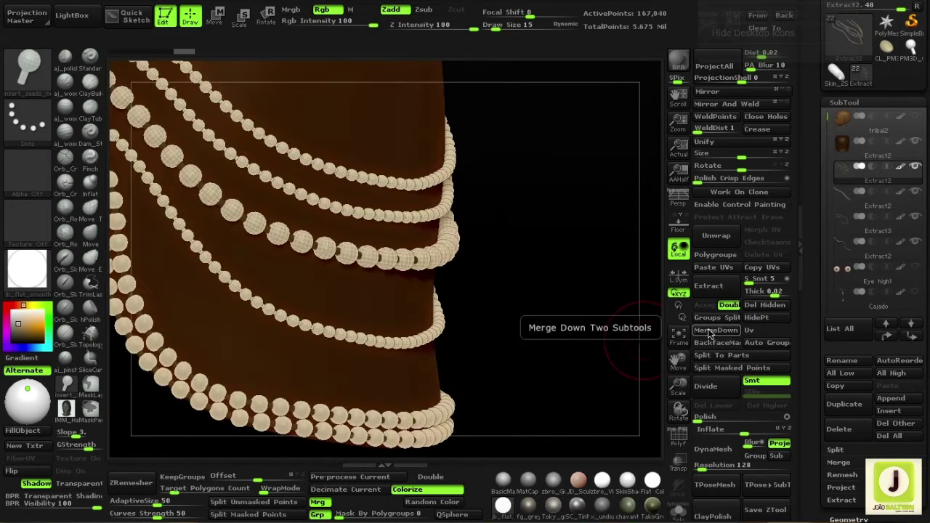
pyautogui.hotkey('shift', 'f')
pyautogui.moveTo(326, 239)
pyautogui.keyDown('alt'); pyautogui.mouseDown()
pyautogui.moveTo(507, 289)
pyautogui.moveTo(437, 114)
pyautogui.moveTo(385, 320)
pyautogui.mouseUp(); pyautogui.keyUp('alt')
pyautogui.moveTo(133, 427)
pyautogui.mouseDown()
pyautogui.moveTo(409, 235)
pyautogui.moveTo(359, 332)
pyautogui.moveTo(197, 407)
pyautogui.moveTo(447, 409)
pyautogui.mouseUp()
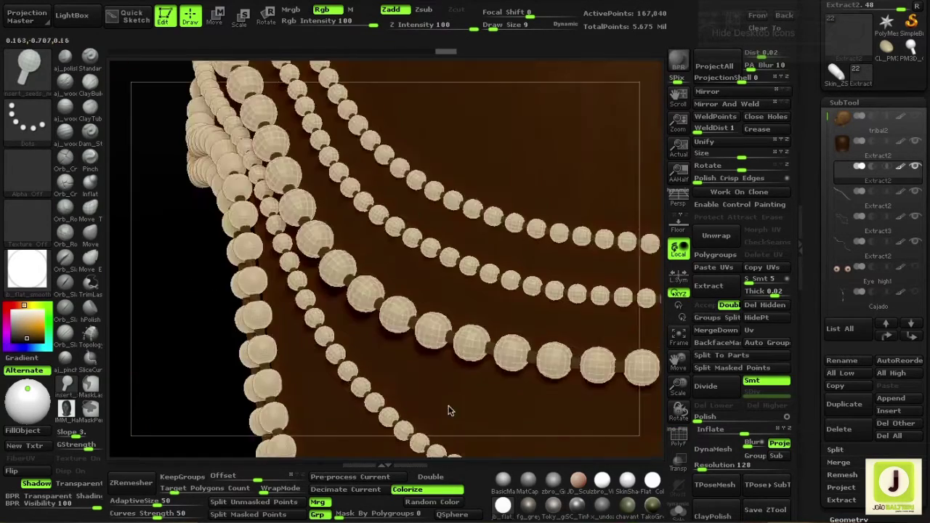
pyautogui.click(703, 330)
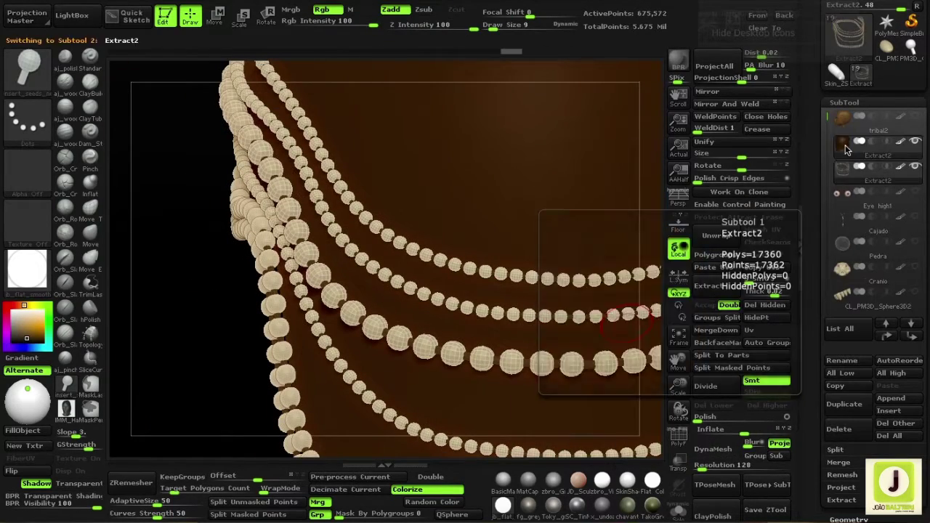
pyautogui.click(847, 361)
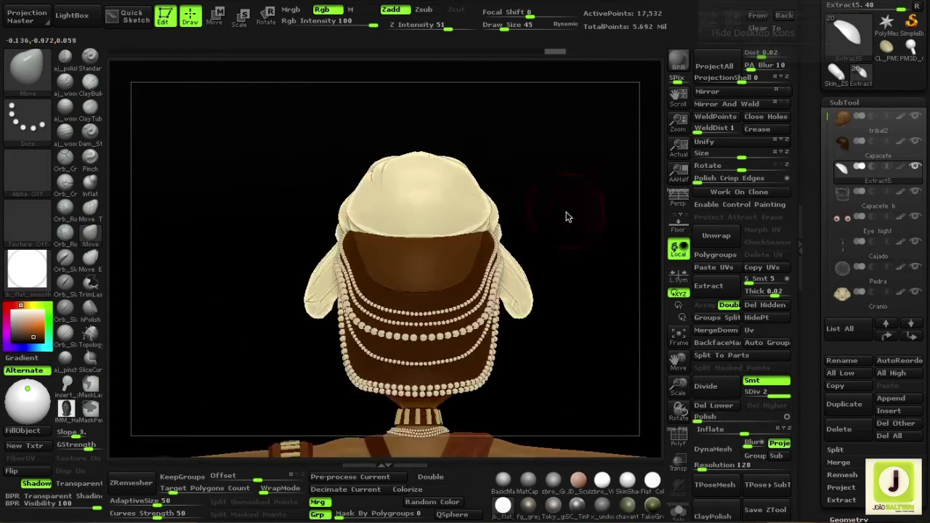
# Select Capacete and stroke Stitches3D stitches all along the hair cap's edge.
pyautogui.click(855, 148)
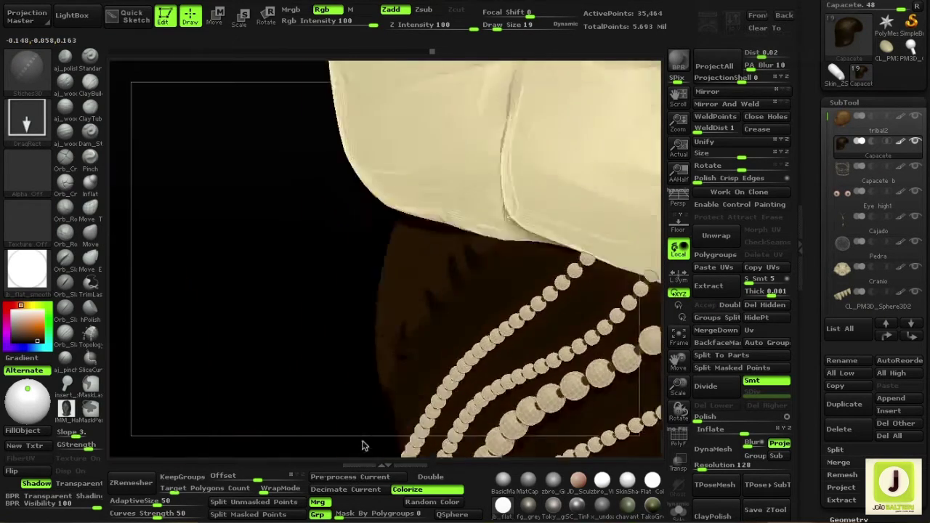
pyautogui.moveTo(266, 270); pyautogui.dragTo(311, 267)
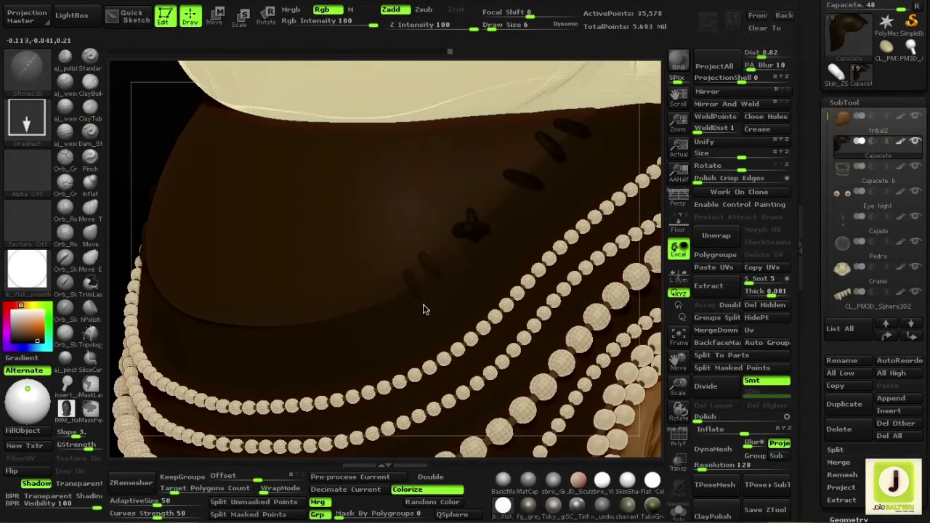
pyautogui.moveTo(295, 345)
pyautogui.mouseDown(button='right')
pyautogui.moveTo(391, 320)
pyautogui.moveTo(455, 276)
pyautogui.moveTo(405, 287)
pyautogui.moveTo(420, 309)
pyautogui.mouseUp(button='right')
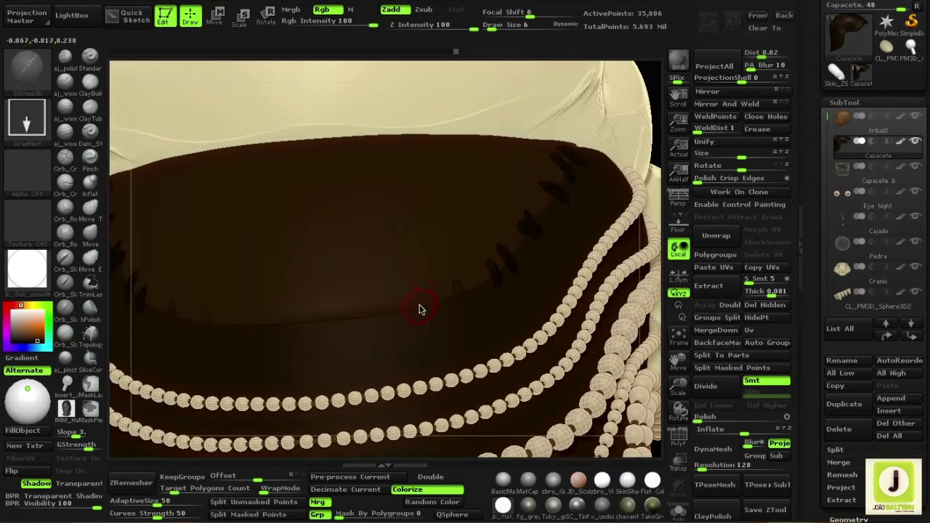
pyautogui.moveTo(311, 298); pyautogui.dragTo(327, 314, button='right')
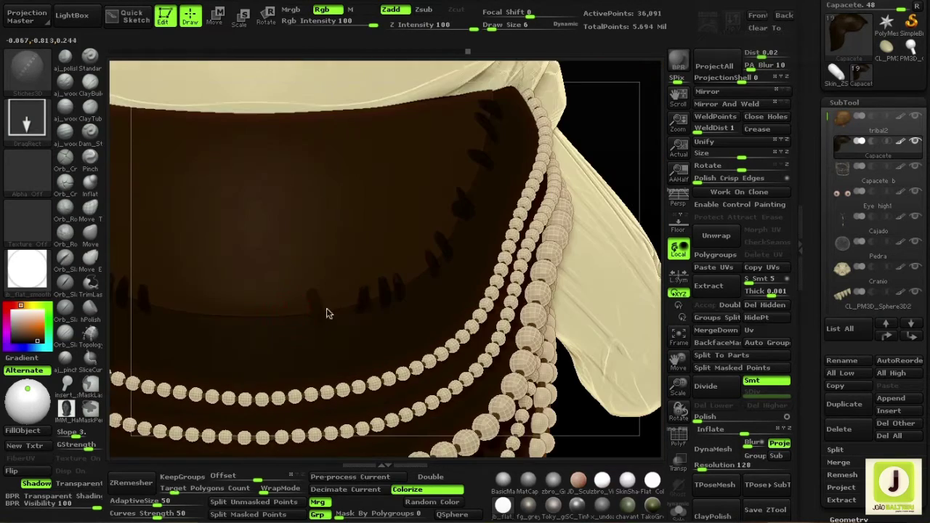
pyautogui.moveTo(208, 315)
pyautogui.mouseDown(button='right')
pyautogui.moveTo(322, 353)
pyautogui.moveTo(359, 337)
pyautogui.moveTo(368, 305)
pyautogui.moveTo(345, 318)
pyautogui.moveTo(239, 322)
pyautogui.moveTo(322, 291)
pyautogui.moveTo(272, 277)
pyautogui.moveTo(236, 231)
pyautogui.mouseUp(button='right')
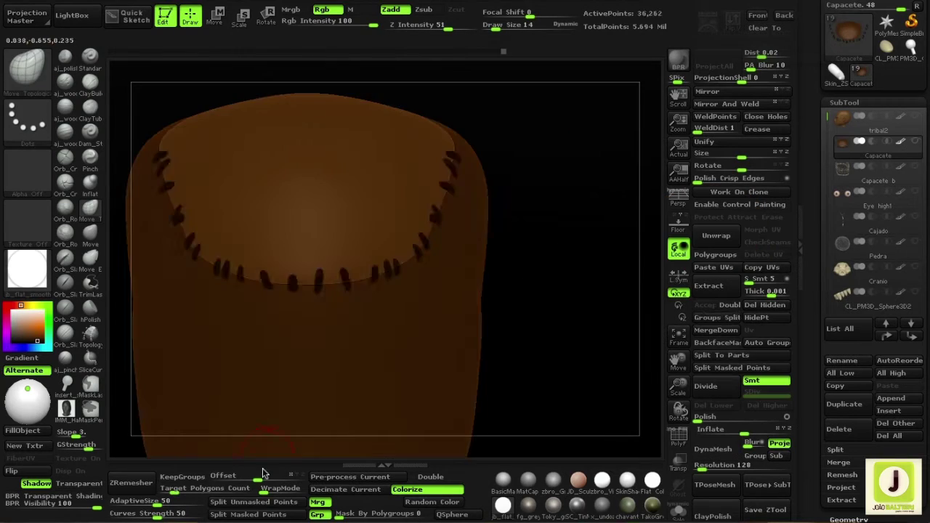
# Merge the Dentesgrande tusks down into the Cranio skull and view the whole character.
pyautogui.click(718, 330)
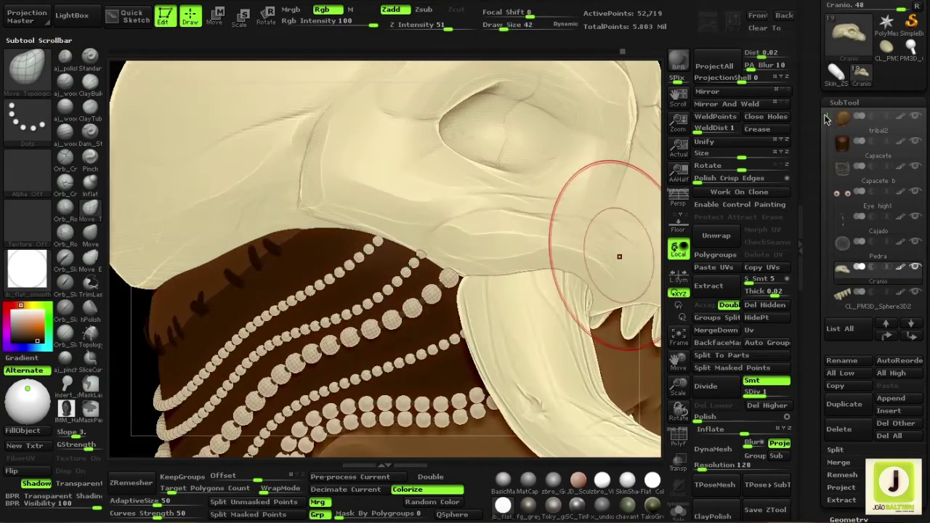
pyautogui.keyDown('alt'); pyautogui.click(443, 261); pyautogui.keyUp('alt')
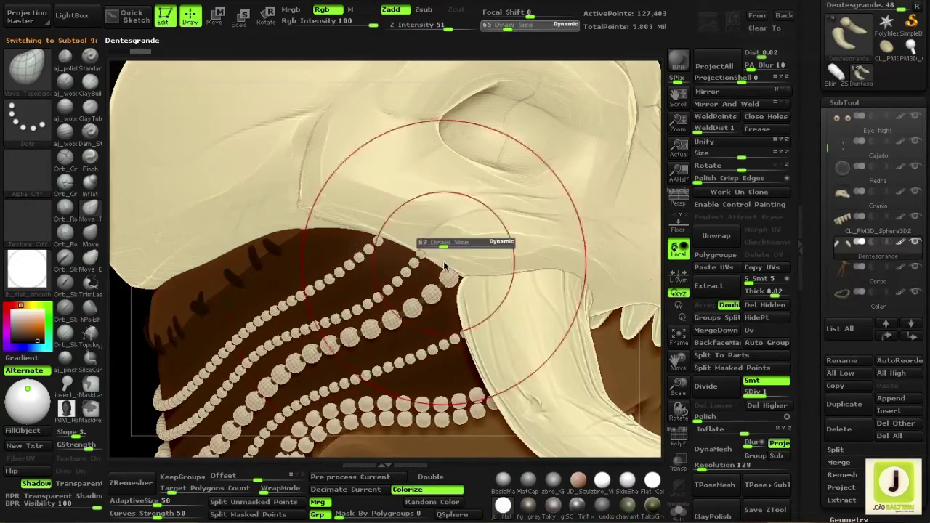
pyautogui.moveTo(443, 261); pyautogui.dragTo(592, 319)
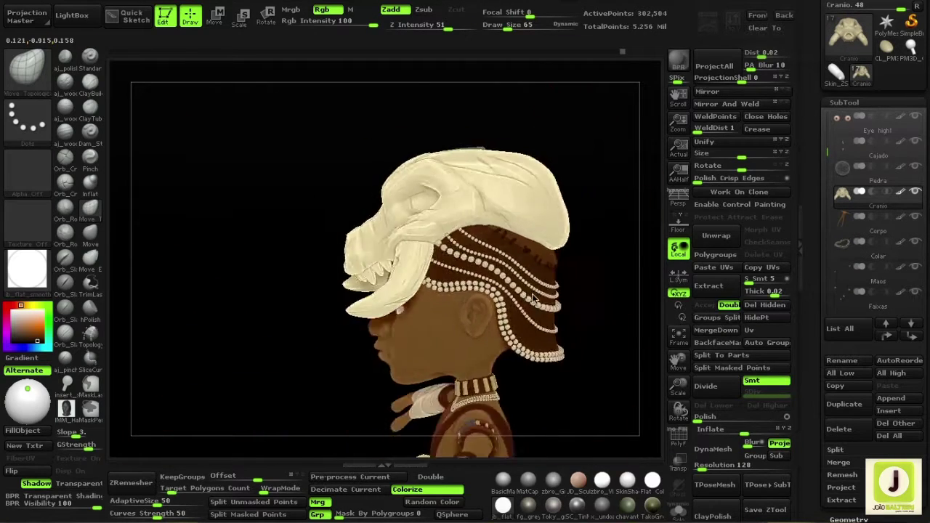
pyautogui.moveTo(587, 187)
pyautogui.mouseDown()
pyautogui.moveTo(567, 204)
pyautogui.moveTo(647, 204)
pyautogui.mouseUp()
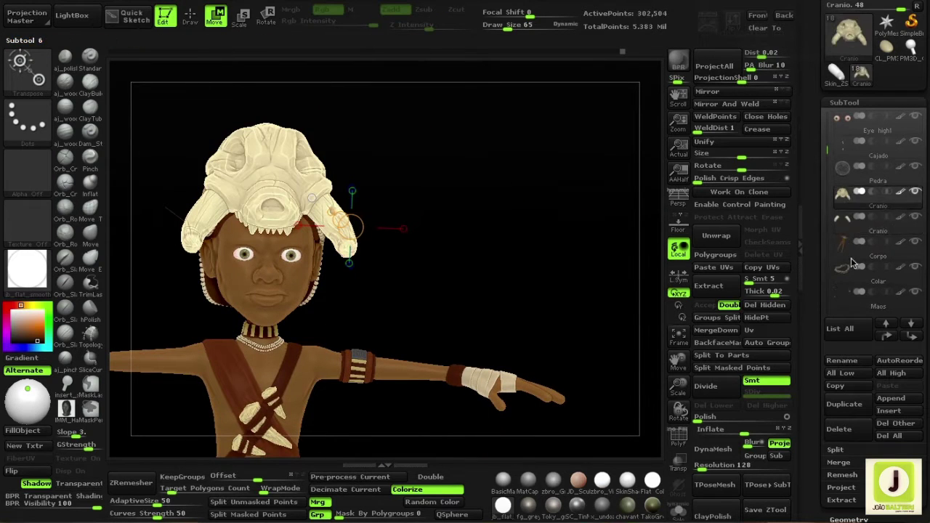
# Select the spike subtool and enlarge and rotate the spike on top of the head.
pyautogui.click(847, 216)
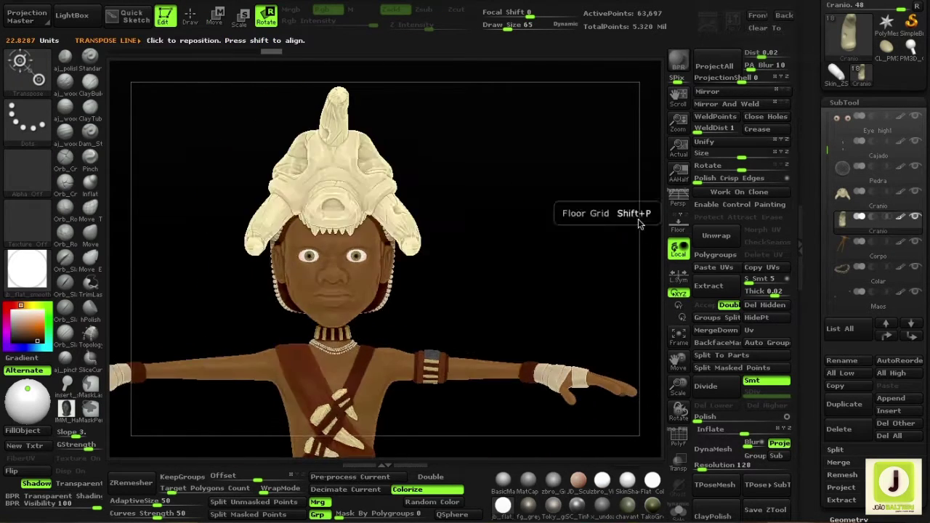
pyautogui.moveTo(409, 264)
pyautogui.mouseDown()
pyautogui.moveTo(489, 410)
pyautogui.moveTo(440, 289)
pyautogui.moveTo(350, 308)
pyautogui.mouseUp()
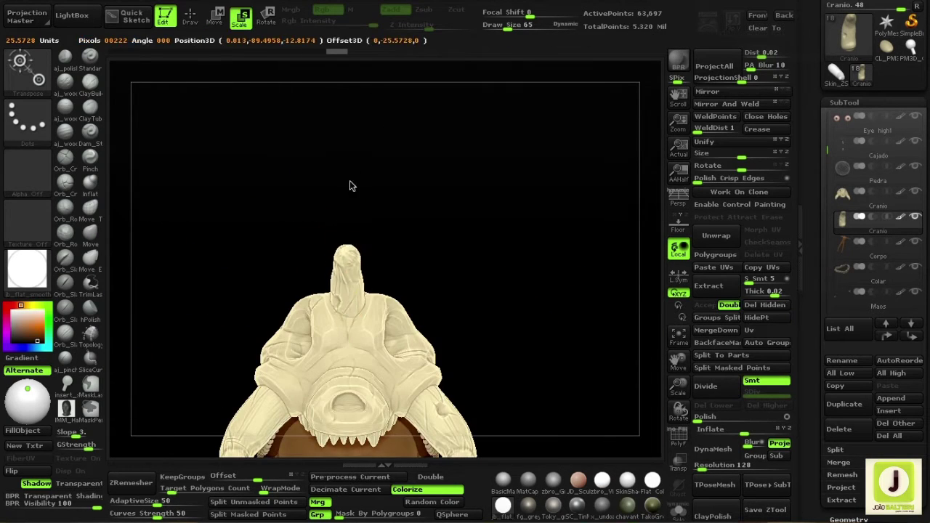
pyautogui.press('w')
pyautogui.moveTo(405, 226); pyautogui.dragTo(394, 274)
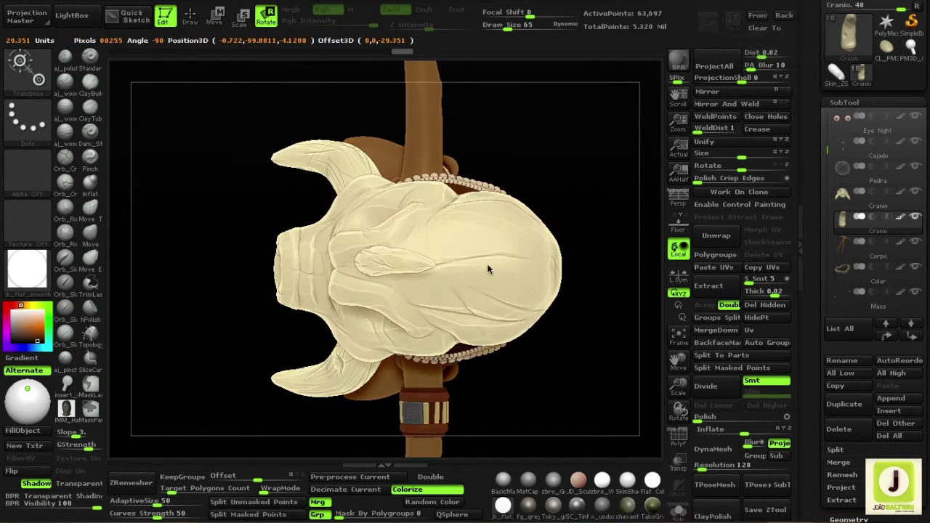
pyautogui.press('r')
pyautogui.moveTo(446, 328); pyautogui.dragTo(448, 179)
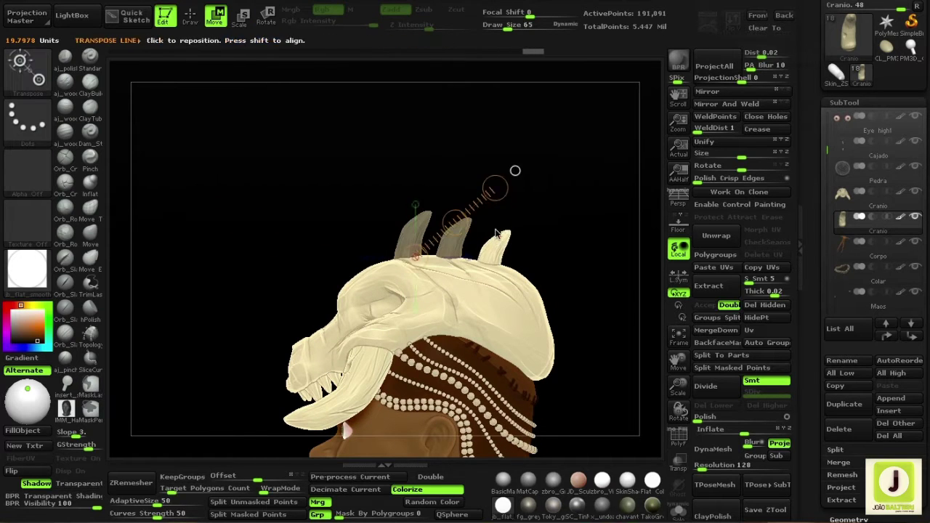
# Ctrl-copy the spike along the skull's crest and show the spikes on their own.
pyautogui.press('r')
pyautogui.keyDown('alt'); pyautogui.moveTo(622, 297); pyautogui.dragTo(481, 251); pyautogui.keyUp('alt')
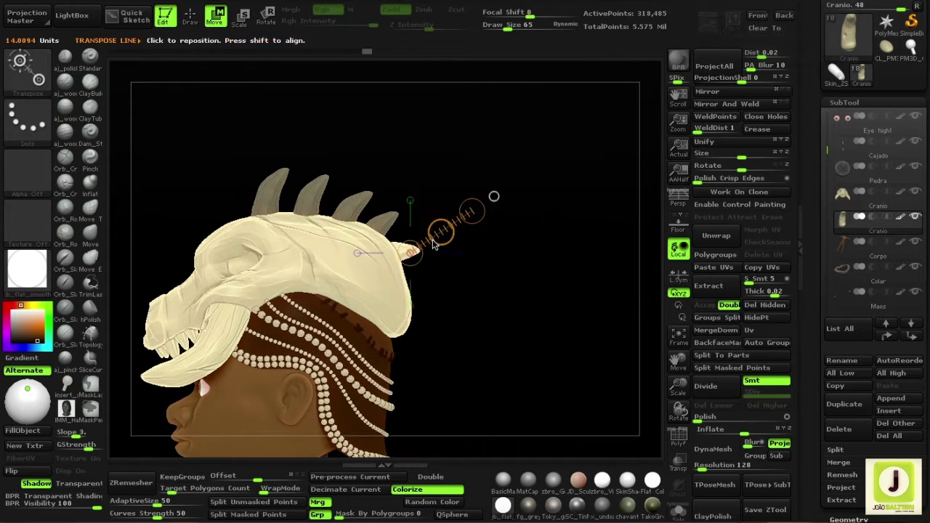
pyautogui.moveTo(432, 336); pyautogui.dragTo(511, 235)
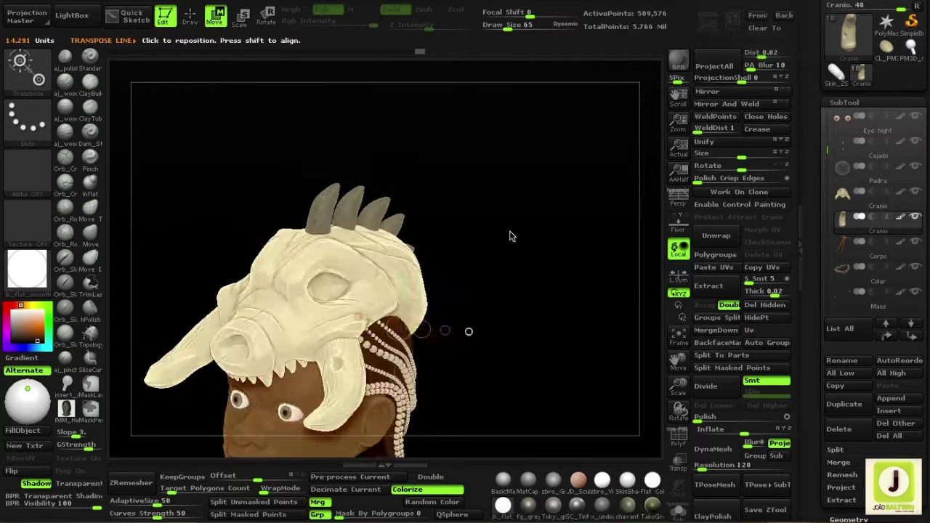
pyautogui.press('q')
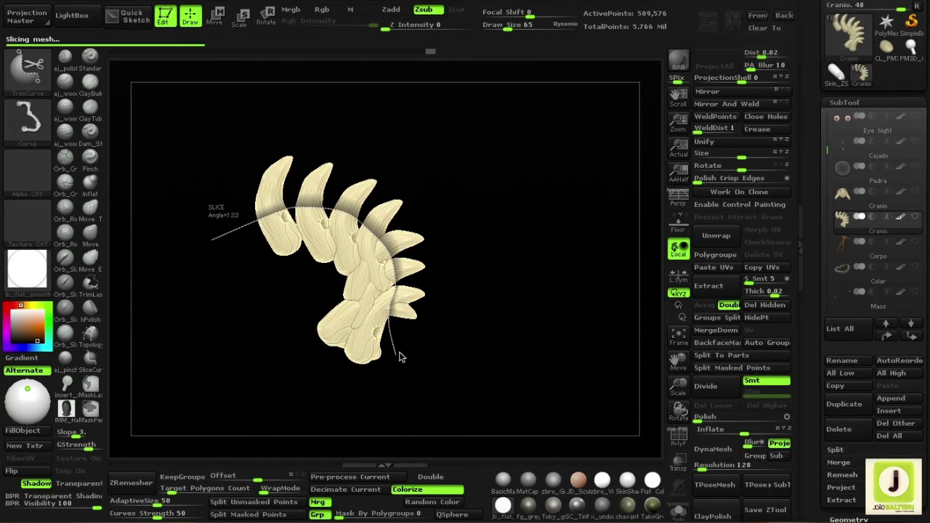
# Slice off the spike bases, enable Double, and frame the trimmed skull crest.
pyautogui.keyDown('ctrl'); pyautogui.keyDown('shift'); pyautogui.moveTo(398, 356); pyautogui.dragTo(396, 363); pyautogui.keyUp('shift'); pyautogui.keyUp('ctrl')
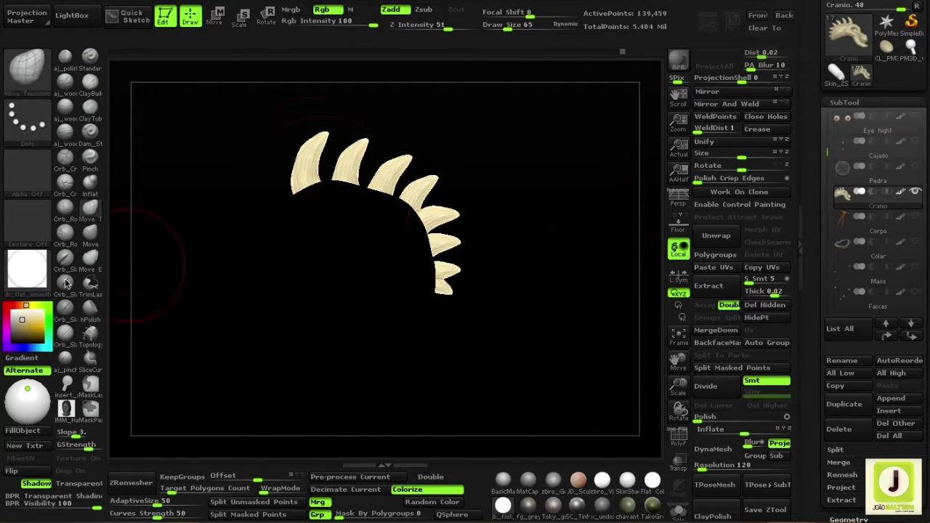
pyautogui.moveTo(311, 183); pyautogui.dragTo(305, 303)
pyautogui.click(430, 477)
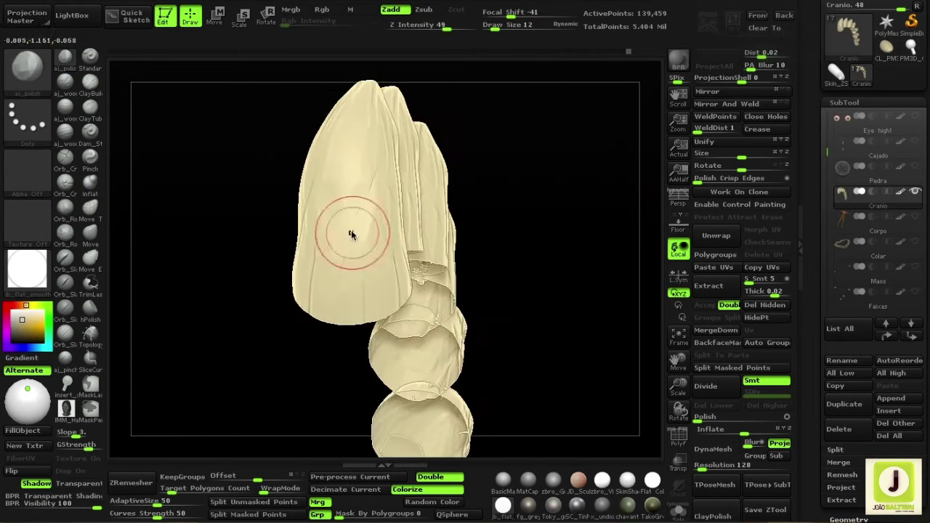
pyautogui.moveTo(418, 320)
pyautogui.mouseDown()
pyautogui.moveTo(283, 149)
pyautogui.moveTo(440, 270)
pyautogui.moveTo(492, 198)
pyautogui.mouseUp()
pyautogui.moveTo(195, 320)
pyautogui.mouseDown()
pyautogui.moveTo(254, 266)
pyautogui.moveTo(308, 376)
pyautogui.moveTo(245, 225)
pyautogui.mouseUp()
pyautogui.press('f')
pyautogui.moveTo(591, 293)
pyautogui.mouseDown()
pyautogui.moveTo(509, 384)
pyautogui.moveTo(557, 337)
pyautogui.mouseUp()
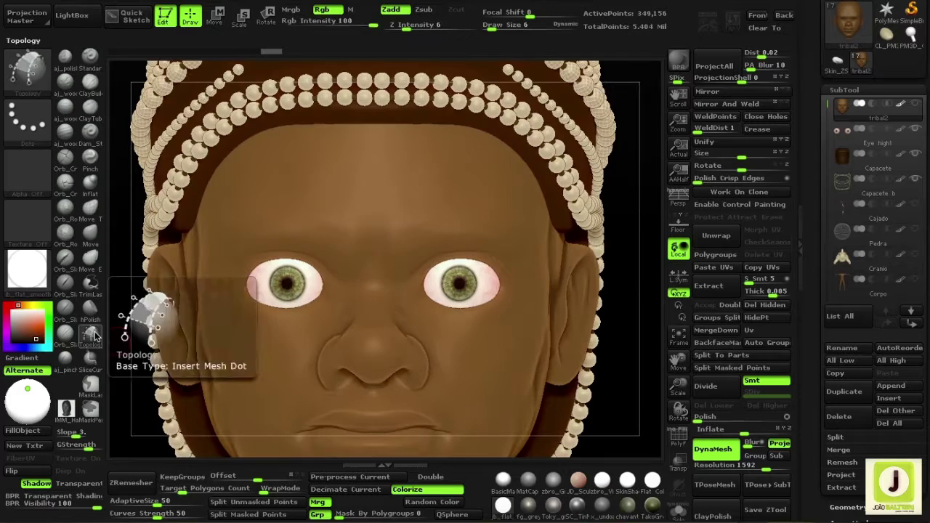
# Delete the eyebrows' lower subdivisions and DynaMesh them at lower resolution.
pyautogui.click(90, 333)
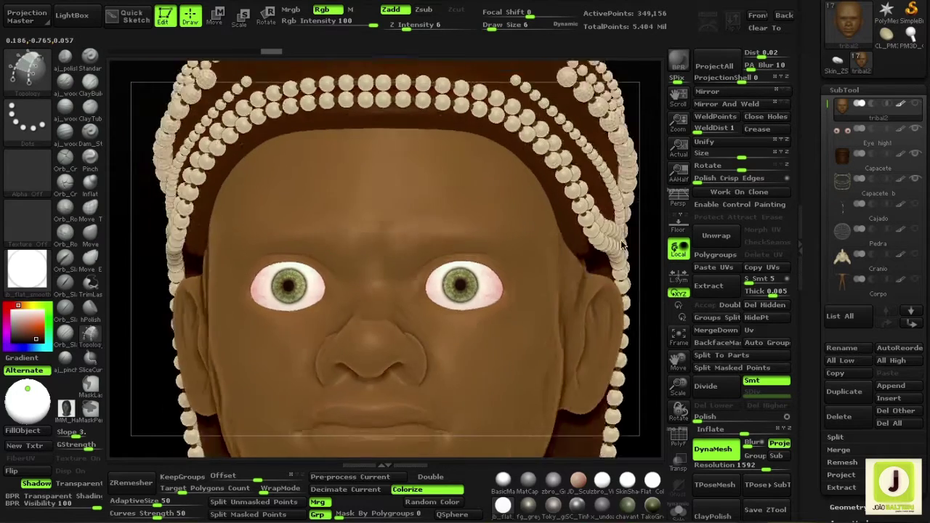
pyautogui.click(502, 481)
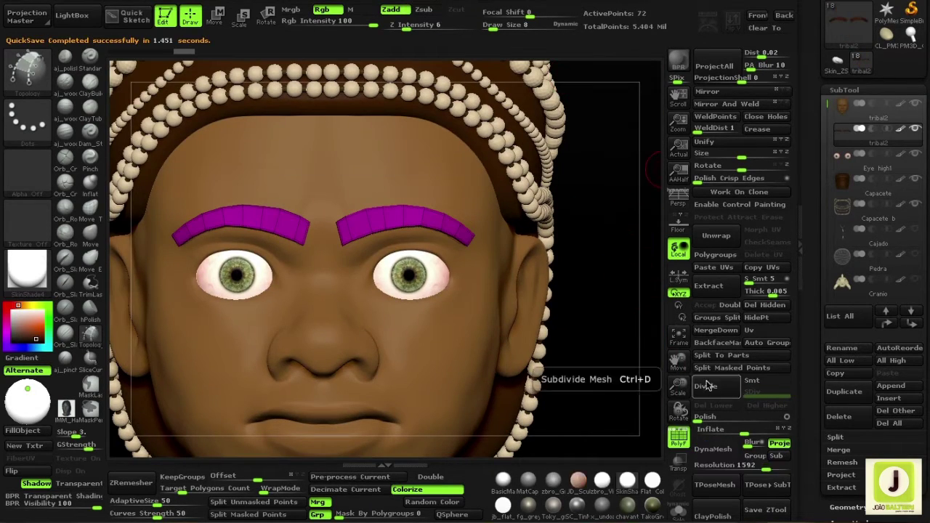
pyautogui.click(714, 406)
pyautogui.click(131, 483)
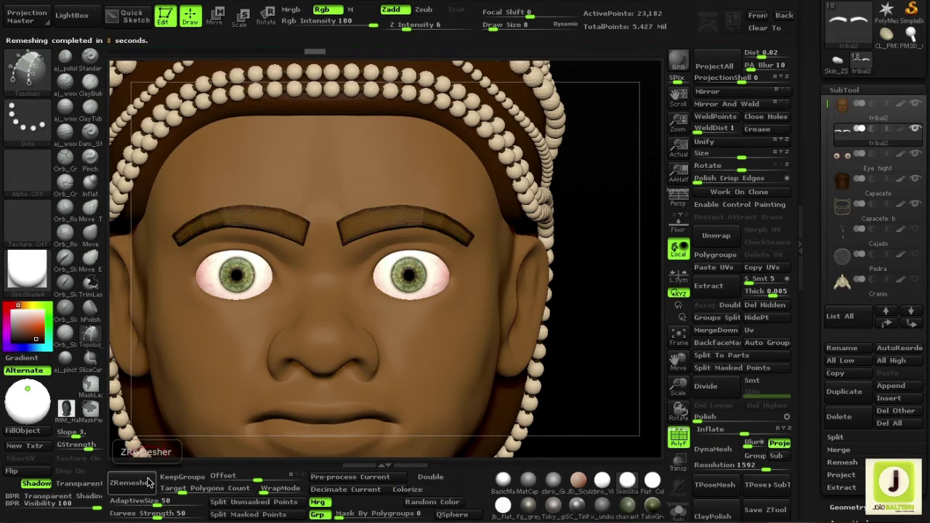
pyautogui.click(715, 449)
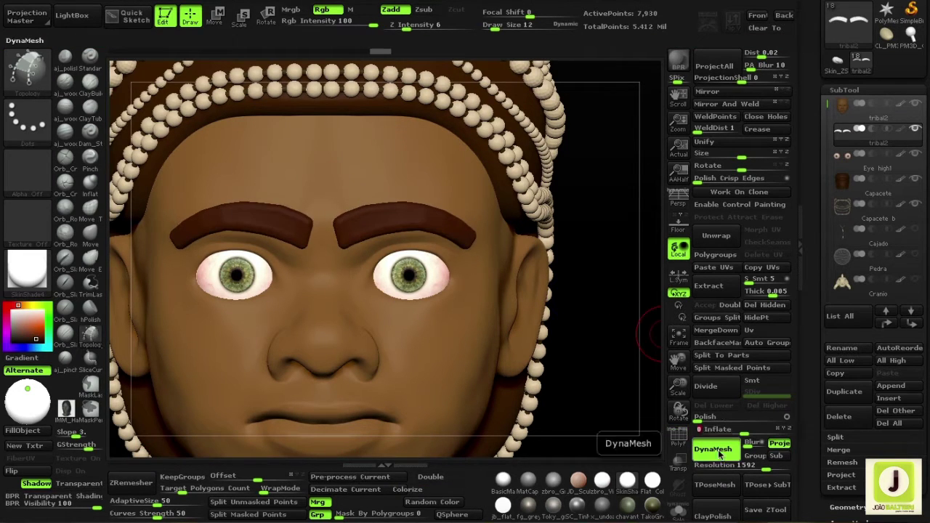
# Sculpt the eyebrows with Smooth, ClayBuildup and Dam_Standard creases.
pyautogui.moveTo(369, 237)
pyautogui.mouseDown(button='right')
pyautogui.moveTo(405, 279)
pyautogui.moveTo(452, 224)
pyautogui.mouseUp(button='right')
pyautogui.moveTo(377, 213)
pyautogui.mouseDown(button='right')
pyautogui.moveTo(390, 238)
pyautogui.moveTo(454, 236)
pyautogui.moveTo(49, 289)
pyautogui.mouseUp(button='right')
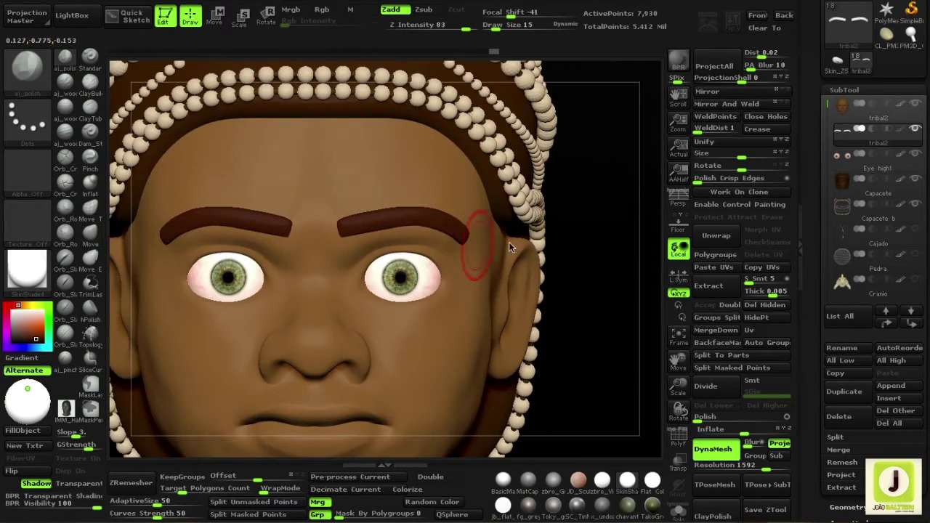
pyautogui.moveTo(509, 248); pyautogui.dragTo(299, 216, button='right')
pyautogui.moveTo(393, 217)
pyautogui.mouseDown(button='right')
pyautogui.moveTo(241, 227)
pyautogui.moveTo(364, 335)
pyautogui.moveTo(321, 201)
pyautogui.mouseUp(button='right')
pyautogui.moveTo(391, 198); pyautogui.dragTo(507, 231, button='right')
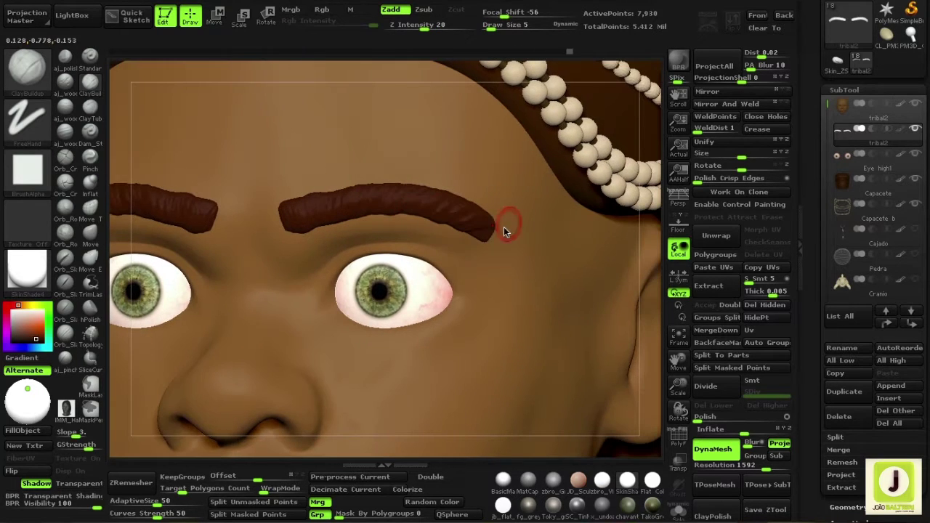
pyautogui.moveTo(434, 196); pyautogui.dragTo(599, 383, button='right')
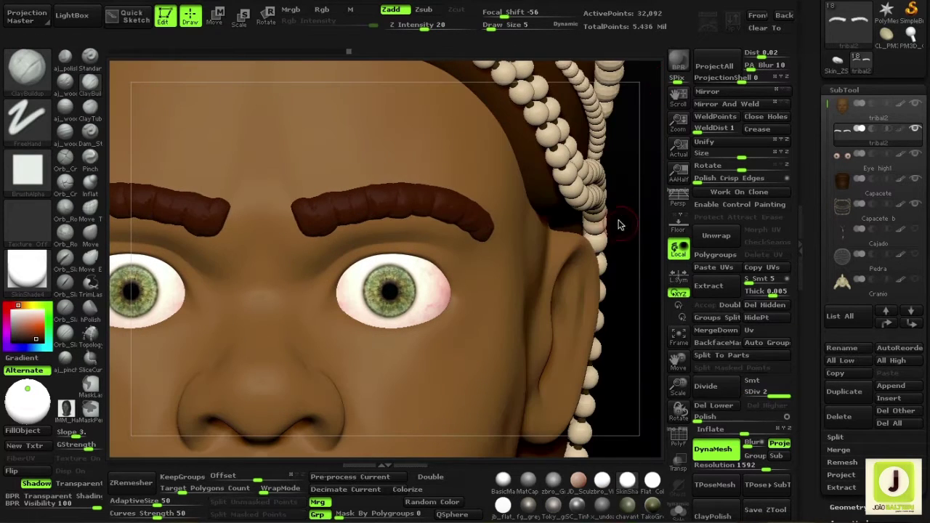
pyautogui.moveTo(620, 225); pyautogui.dragTo(592, 197, button='right')
pyautogui.press('b')
pyautogui.press('d')
pyautogui.press('s')
pyautogui.moveTo(322, 181); pyautogui.dragTo(587, 232, button='right')
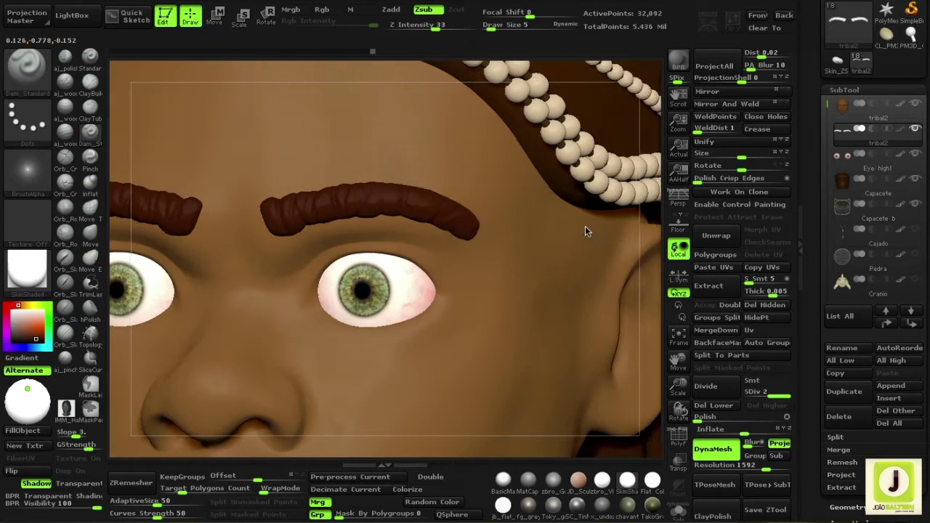
pyautogui.moveTo(413, 268)
pyautogui.mouseDown(button='right')
pyautogui.moveTo(291, 187)
pyautogui.moveTo(298, 207)
pyautogui.mouseUp(button='right')
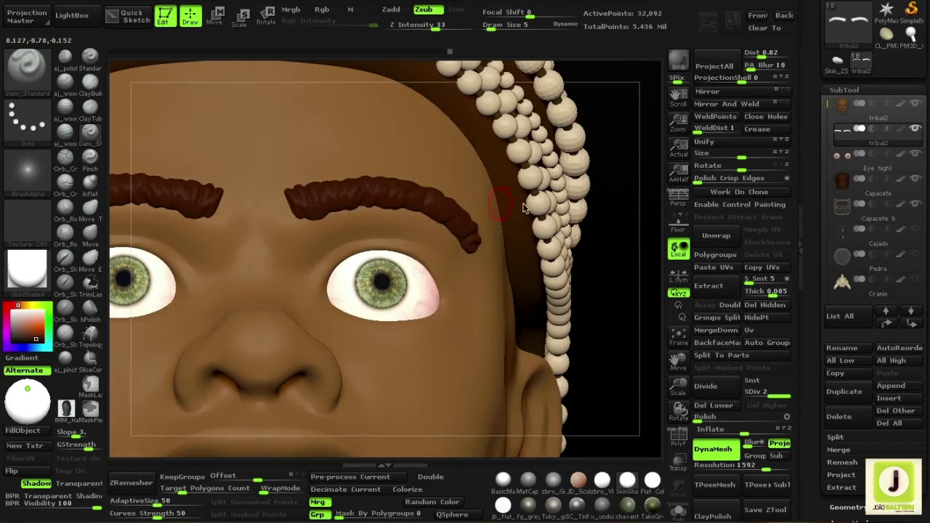
pyautogui.moveTo(525, 209)
pyautogui.mouseDown(button='right')
pyautogui.moveTo(468, 250)
pyautogui.moveTo(606, 332)
pyautogui.moveTo(239, 327)
pyautogui.moveTo(436, 291)
pyautogui.moveTo(611, 349)
pyautogui.moveTo(435, 309)
pyautogui.mouseUp(button='right')
pyautogui.press('f')
# Draw a Topology patch on the head's temple and turn it into a new subtool.
pyautogui.keyDown('alt'); pyautogui.click(610, 349); pyautogui.keyUp('alt')
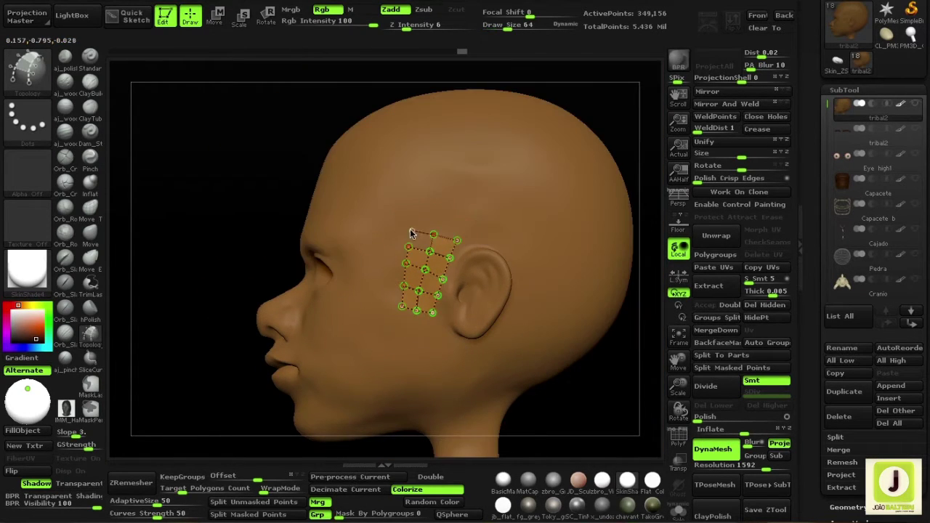
pyautogui.click(414, 233)
pyautogui.moveTo(438, 170); pyautogui.dragTo(552, 240)
pyautogui.click(846, 138)
# Select the temple patch subtool and ZRemesh it into clean geometry (21,180 points).
pyautogui.click(847, 138)
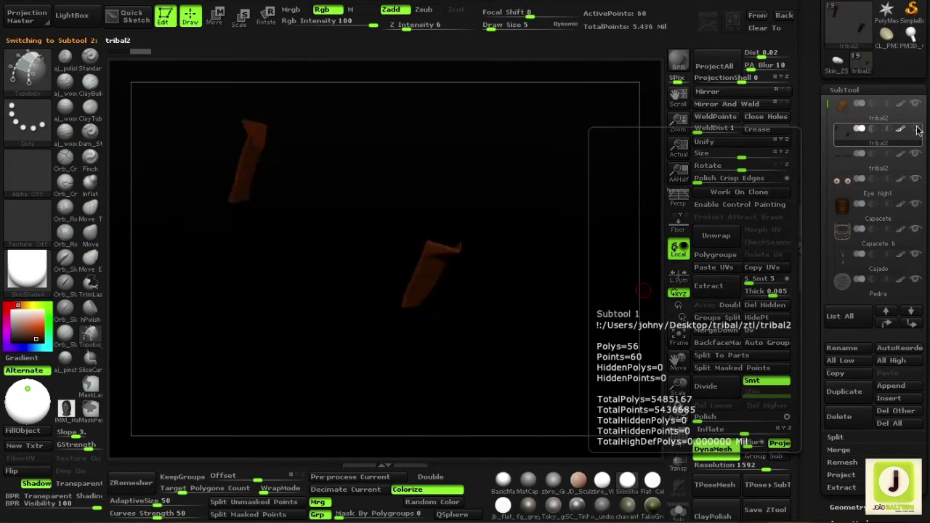
pyautogui.press('b')
pyautogui.press('m')
pyautogui.press('v')
pyautogui.moveTo(575, 252)
pyautogui.mouseDown(button='right')
pyautogui.moveTo(373, 303)
pyautogui.moveTo(450, 255)
pyautogui.moveTo(393, 311)
pyautogui.moveTo(625, 378)
pyautogui.mouseUp(button='right')
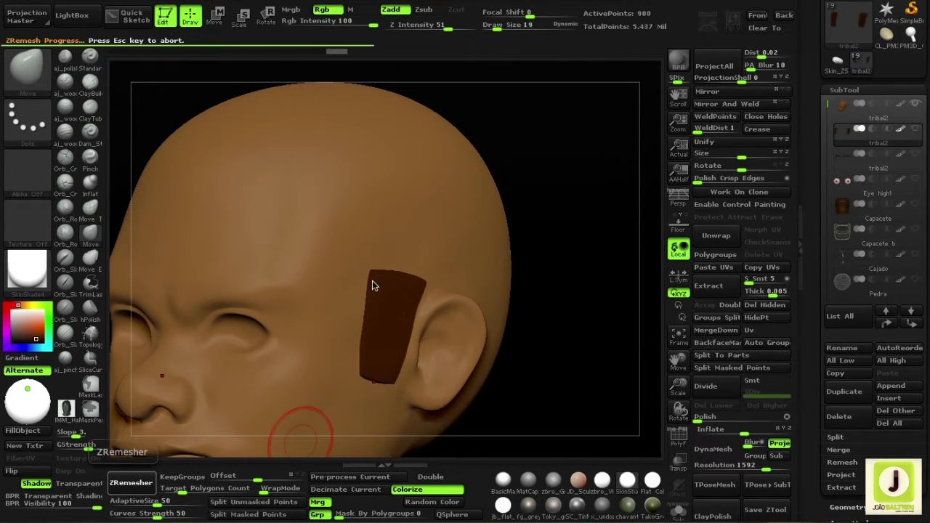
pyautogui.click(713, 449)
# Show the other subtools again and permanently delete the temple patch subtool.
pyautogui.moveTo(473, 349); pyautogui.dragTo(600, 404, button='right')
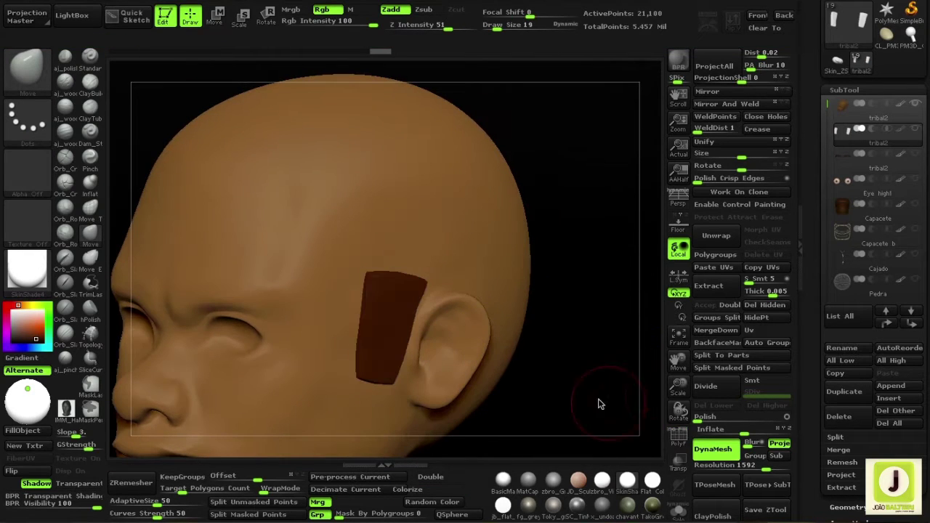
pyautogui.click(915, 131)
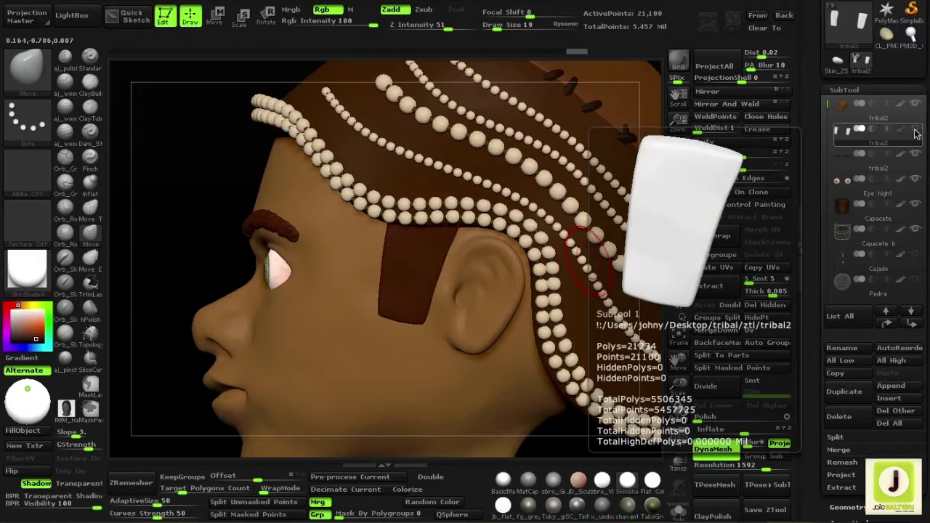
pyautogui.click(839, 416)
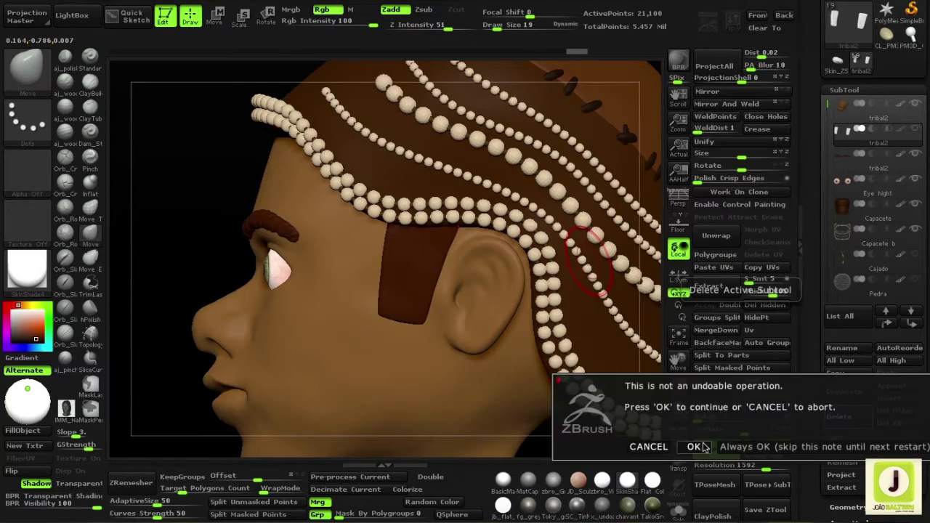
pyautogui.click(698, 444)
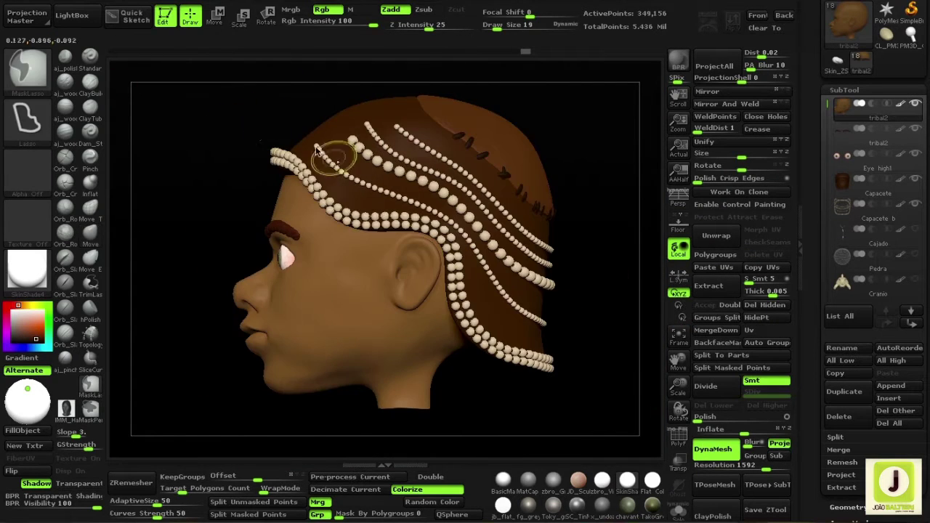
# Clear the head mask, build up the Extract1 hair cap with ClayBuildup, and view the full character.
pyautogui.keyDown('ctrl'); pyautogui.moveTo(596, 240); pyautogui.dragTo(643, 240); pyautogui.keyUp('ctrl')
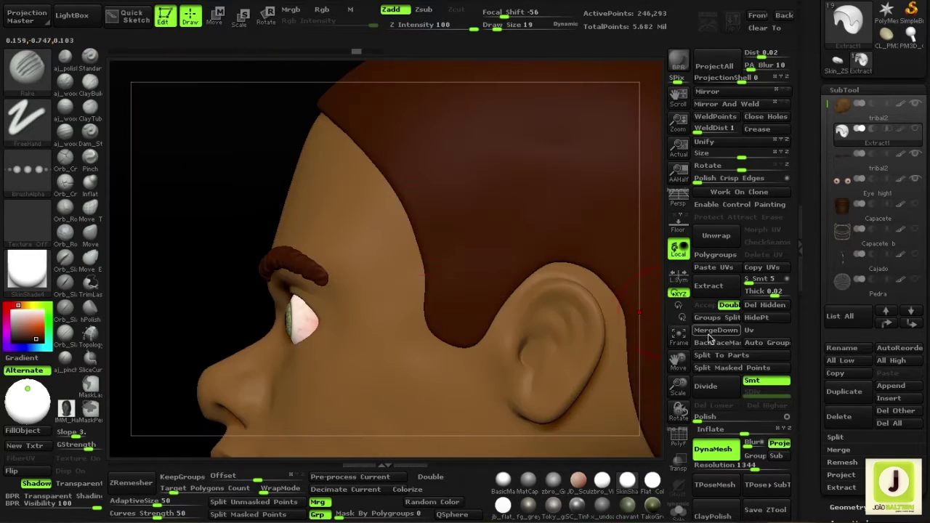
pyautogui.click(91, 80)
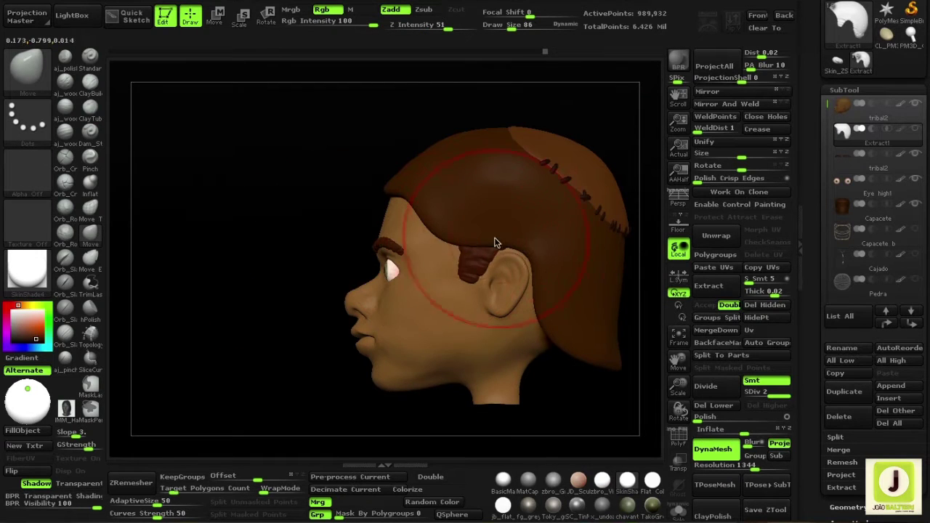
pyautogui.moveTo(540, 256)
pyautogui.mouseDown()
pyautogui.moveTo(578, 316)
pyautogui.moveTo(393, 322)
pyautogui.mouseUp()
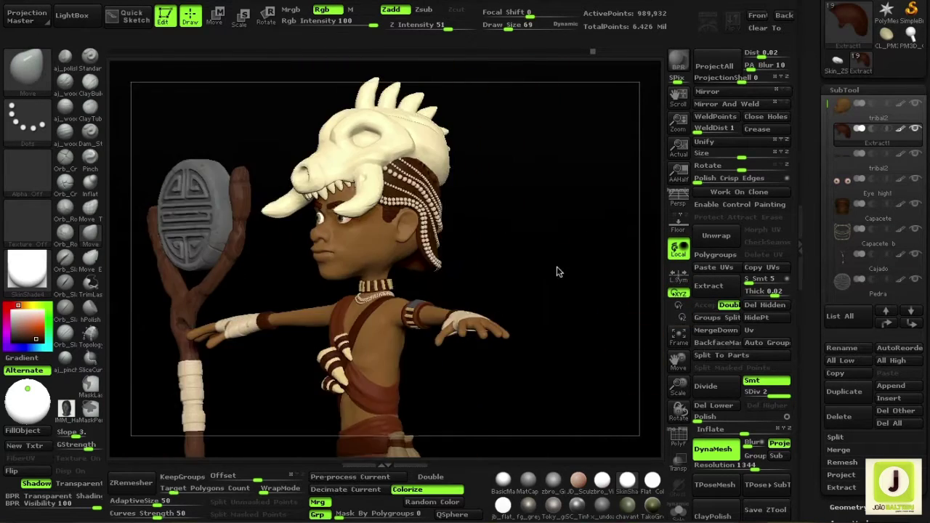
pyautogui.moveTo(557, 269); pyautogui.dragTo(546, 237)
# MergeDown the hair and head into the body subtool, confirming each merge.
pyautogui.click(872, 131)
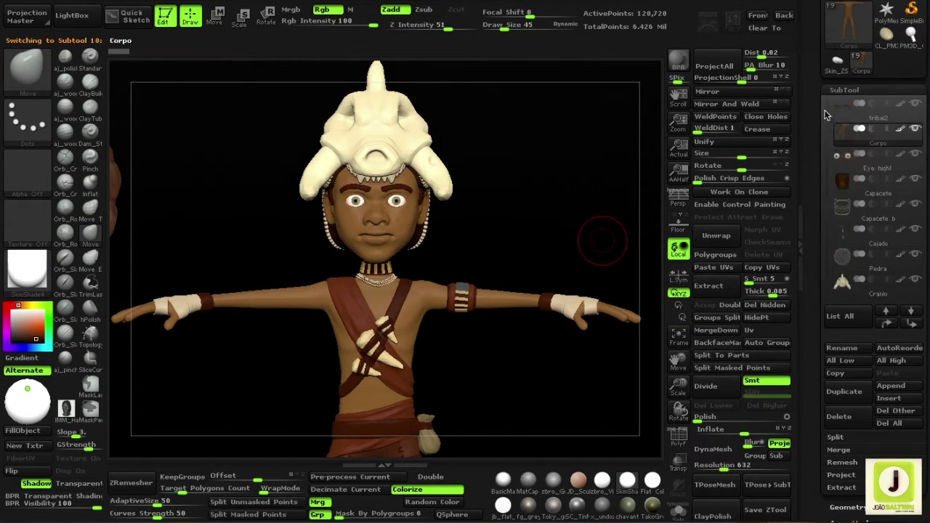
pyautogui.click(714, 332)
pyautogui.click(660, 357)
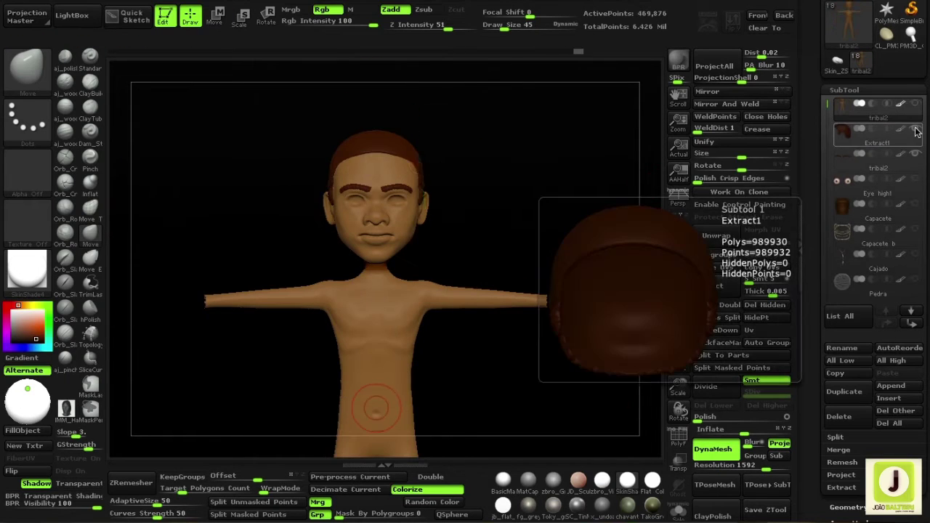
pyautogui.click(888, 324)
pyautogui.click(659, 359)
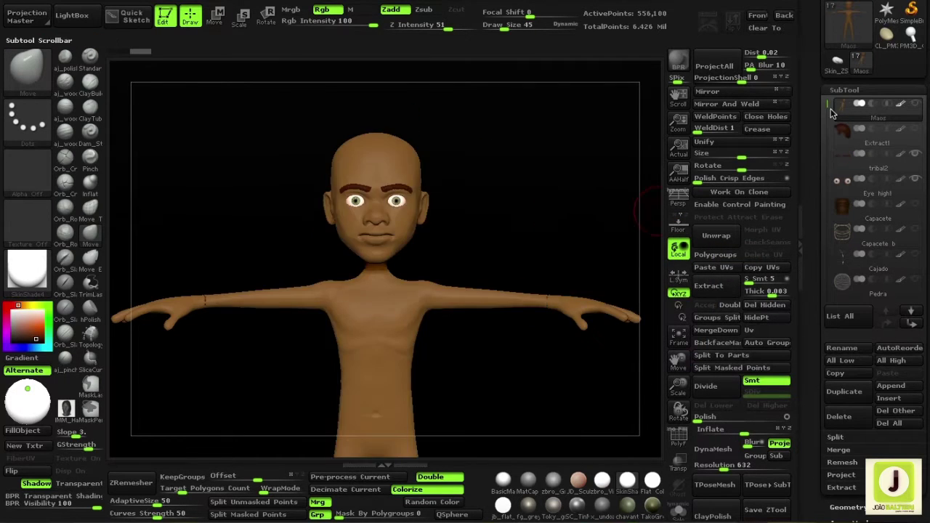
# Load the Pores brush from the LightBox brush library.
pyautogui.moveTo(611, 363)
pyautogui.keyDown('alt'); pyautogui.mouseDown()
pyautogui.moveTo(549, 345)
pyautogui.moveTo(586, 362)
pyautogui.moveTo(592, 266)
pyautogui.moveTo(364, 356)
pyautogui.moveTo(359, 316)
pyautogui.mouseUp(); pyautogui.keyUp('alt')
pyautogui.press(',')
pyautogui.doubleClick(288, 277)
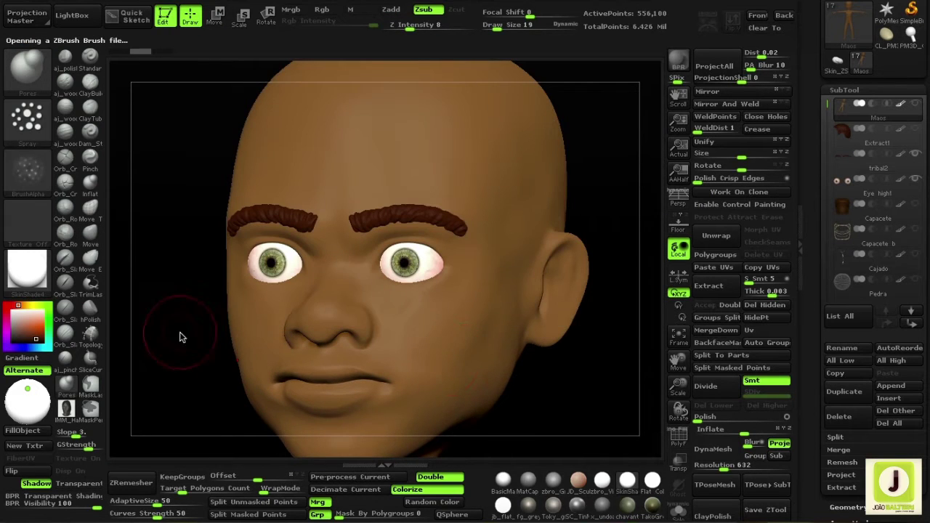
# SelectRect the head and Split Unmasked Points to make it a separate Maos subtool.
pyautogui.press('f')
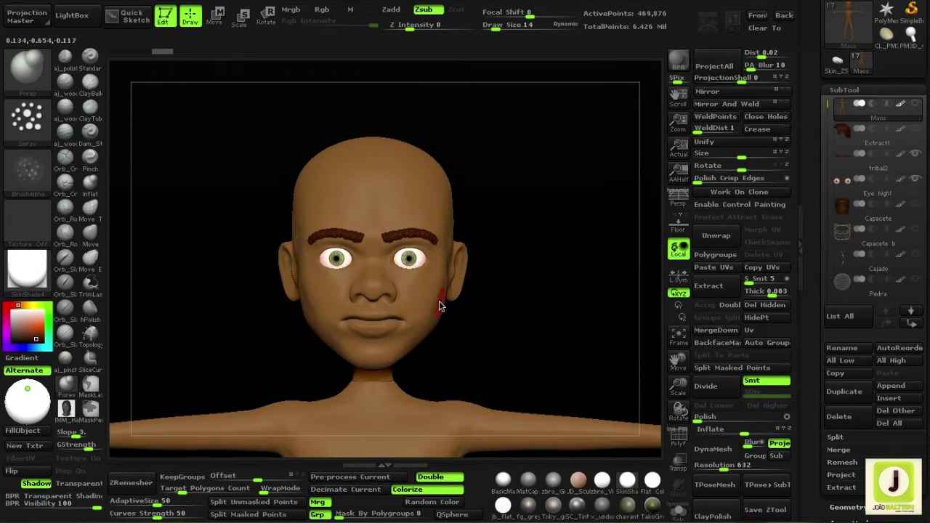
pyautogui.hotkey('ctrl', 'shift')
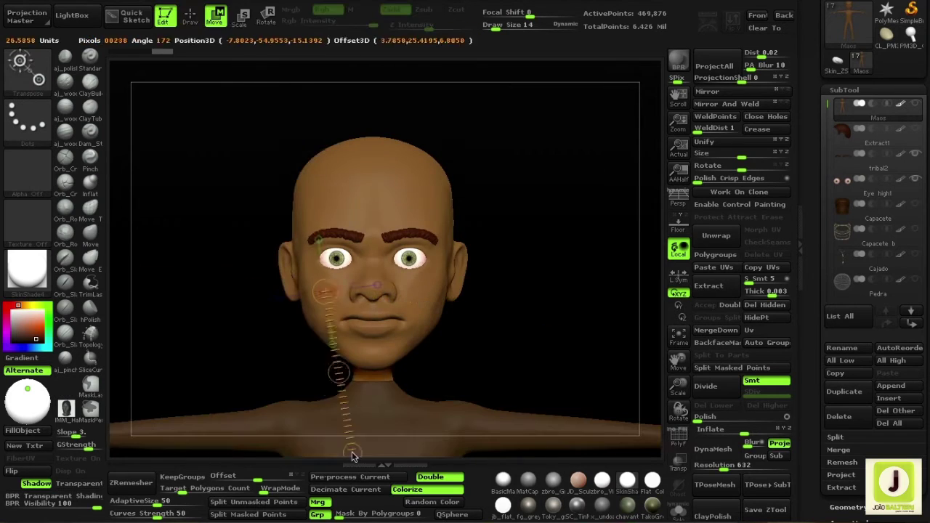
pyautogui.click(264, 507)
pyautogui.click(254, 502)
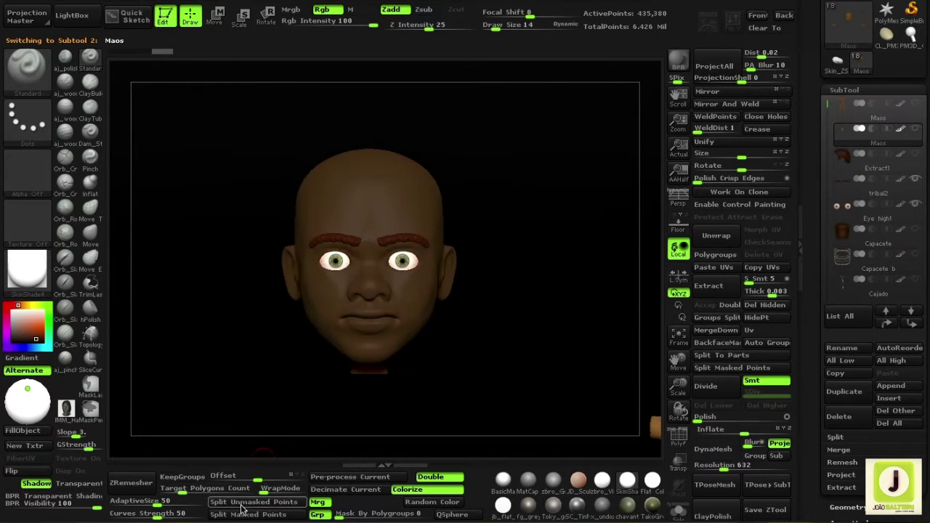
# Frame the head, select the Pores brush and adjust its size.
pyautogui.press('f')
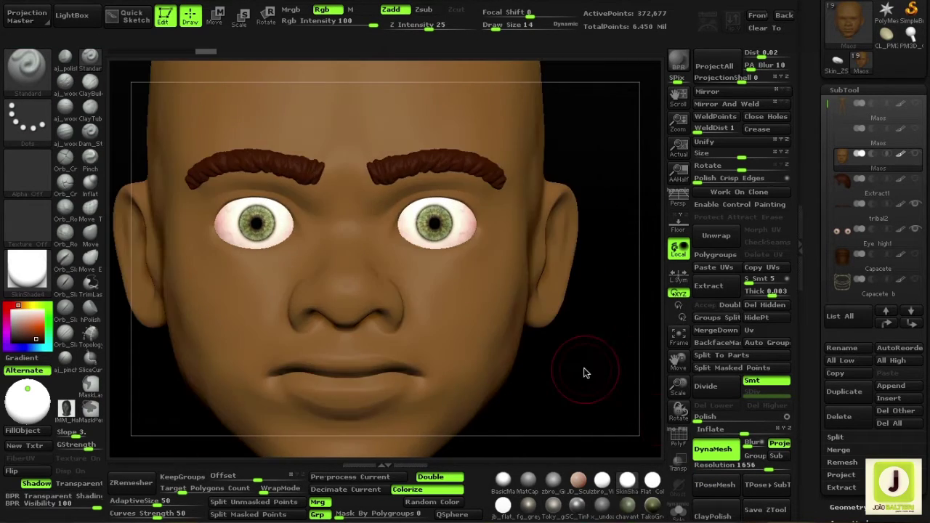
pyautogui.moveTo(586, 373)
pyautogui.mouseDown()
pyautogui.moveTo(493, 324)
pyautogui.moveTo(575, 327)
pyautogui.moveTo(531, 357)
pyautogui.mouseUp()
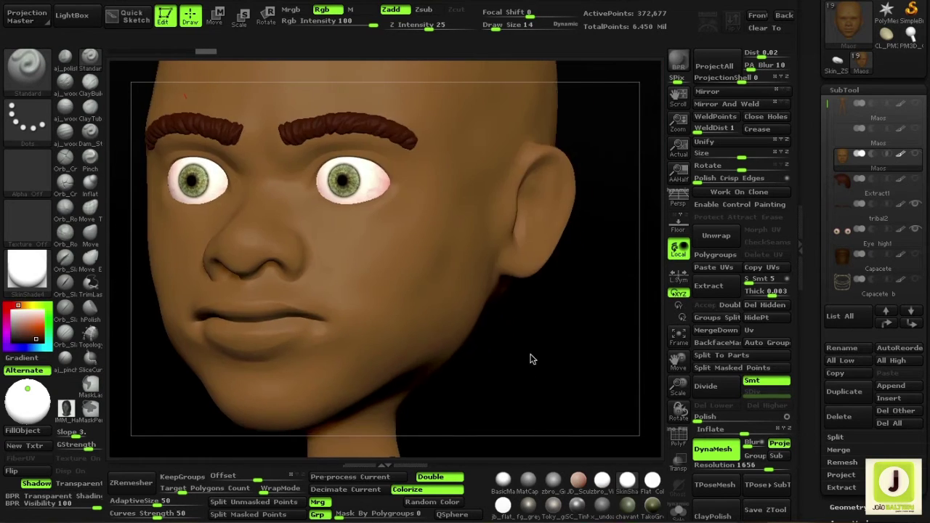
pyautogui.press('b')
pyautogui.click(390, 280)
pyautogui.moveTo(490, 288); pyautogui.dragTo(266, 243)
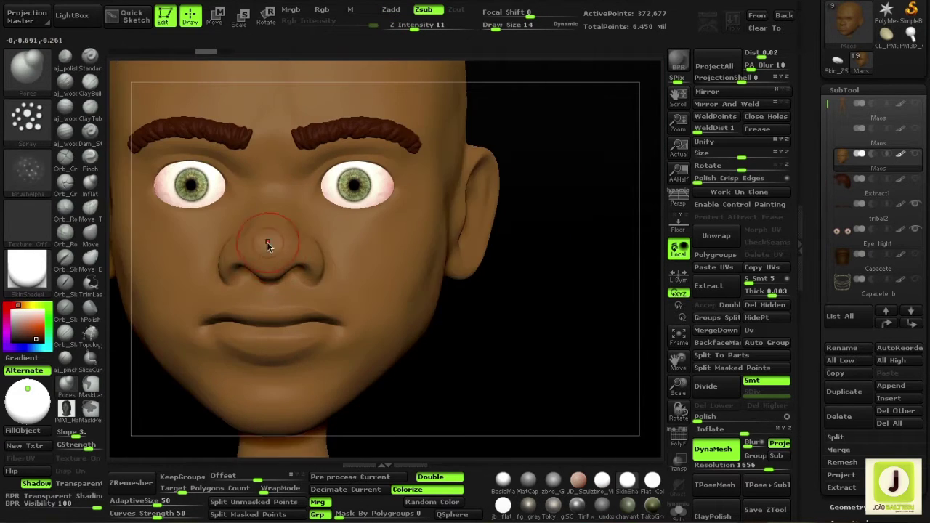
pyautogui.moveTo(266, 243); pyautogui.dragTo(170, 222, button='right')
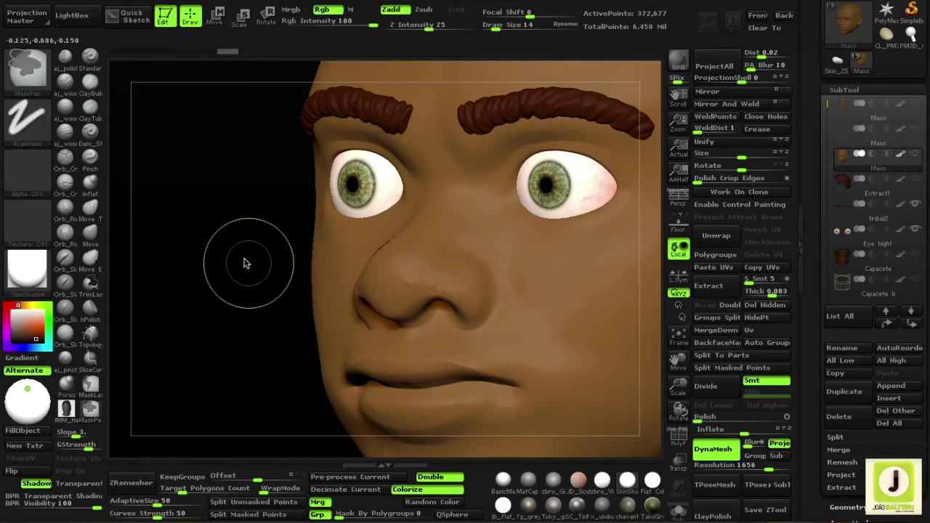
# Work pore texture over the head, inspecting brows, eyes, ear, chin, neck and back.
pyautogui.moveTo(405, 256)
pyautogui.mouseDown(button='right')
pyautogui.moveTo(259, 323)
pyautogui.moveTo(394, 297)
pyautogui.moveTo(442, 161)
pyautogui.moveTo(413, 322)
pyautogui.moveTo(189, 262)
pyautogui.moveTo(493, 294)
pyautogui.mouseUp(button='right')
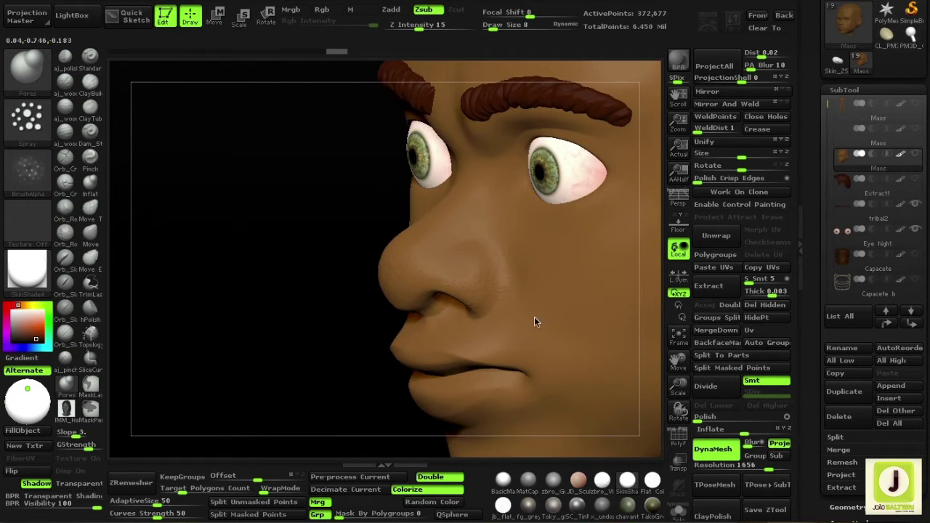
pyautogui.moveTo(534, 322)
pyautogui.mouseDown(button='right')
pyautogui.moveTo(206, 293)
pyautogui.moveTo(166, 197)
pyautogui.moveTo(179, 201)
pyautogui.moveTo(315, 125)
pyautogui.mouseUp(button='right')
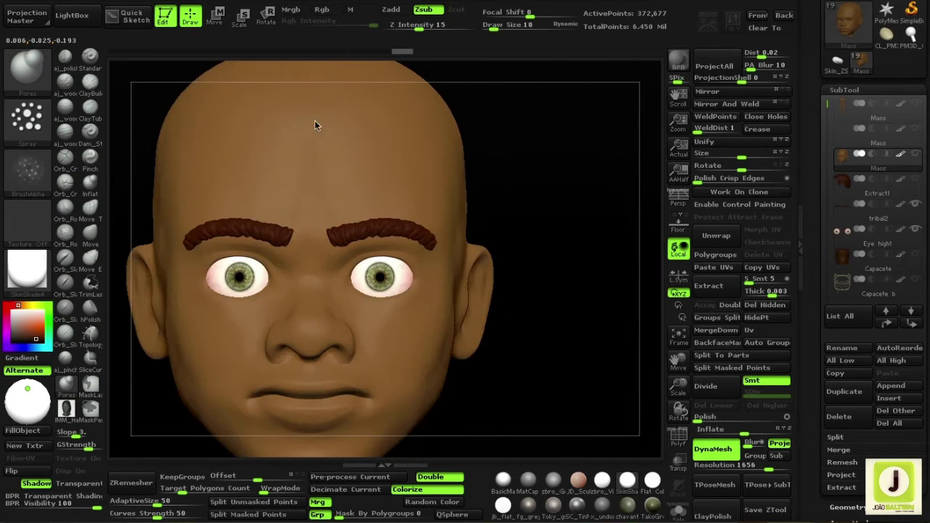
pyautogui.moveTo(400, 178)
pyautogui.mouseDown(button='right')
pyautogui.moveTo(490, 218)
pyautogui.moveTo(318, 206)
pyautogui.mouseUp(button='right')
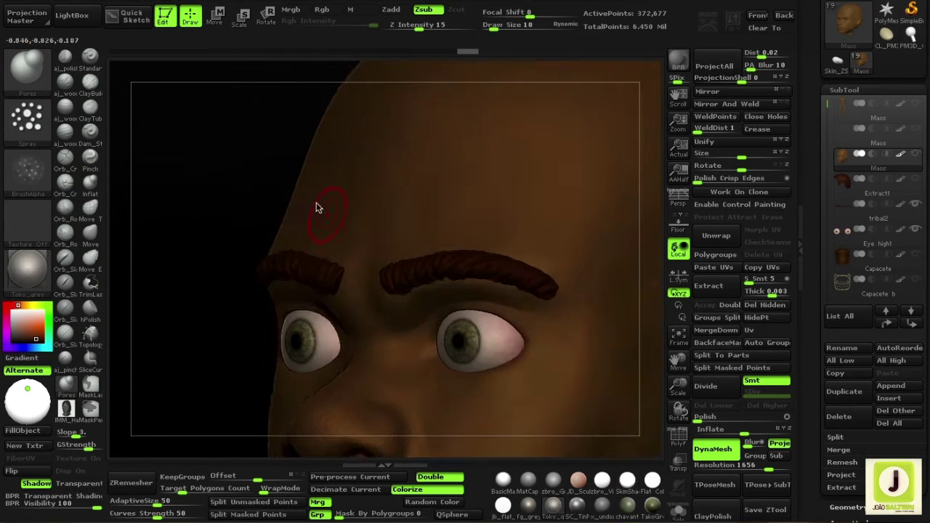
pyautogui.moveTo(613, 262)
pyautogui.mouseDown(button='right')
pyautogui.moveTo(146, 199)
pyautogui.moveTo(517, 288)
pyautogui.mouseUp(button='right')
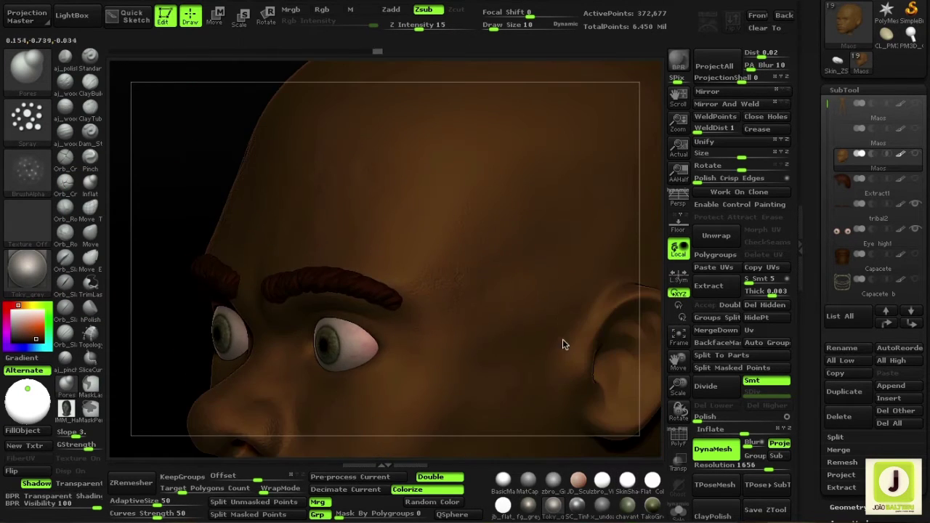
pyautogui.moveTo(450, 370)
pyautogui.mouseDown(button='right')
pyautogui.moveTo(441, 277)
pyautogui.moveTo(404, 354)
pyautogui.mouseUp(button='right')
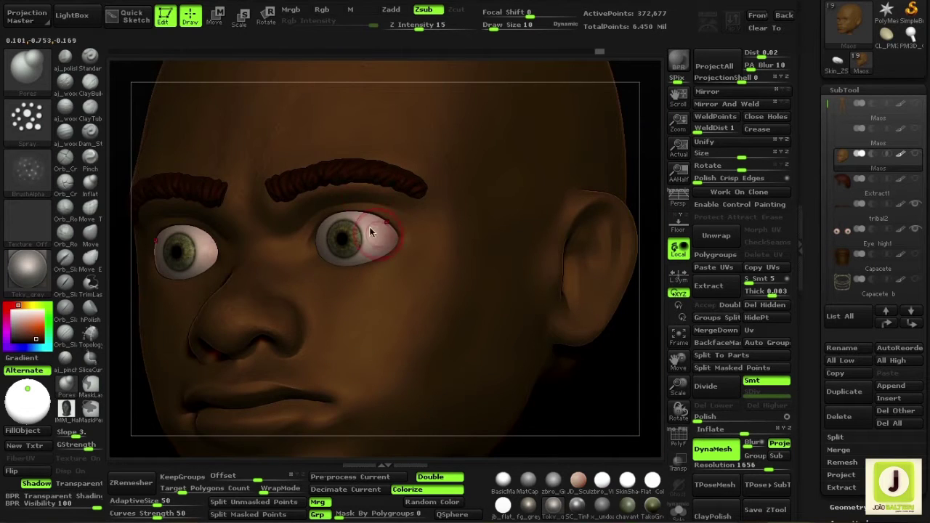
pyautogui.moveTo(370, 230); pyautogui.dragTo(572, 405, button='right')
pyautogui.moveTo(451, 337); pyautogui.dragTo(350, 251, button='right')
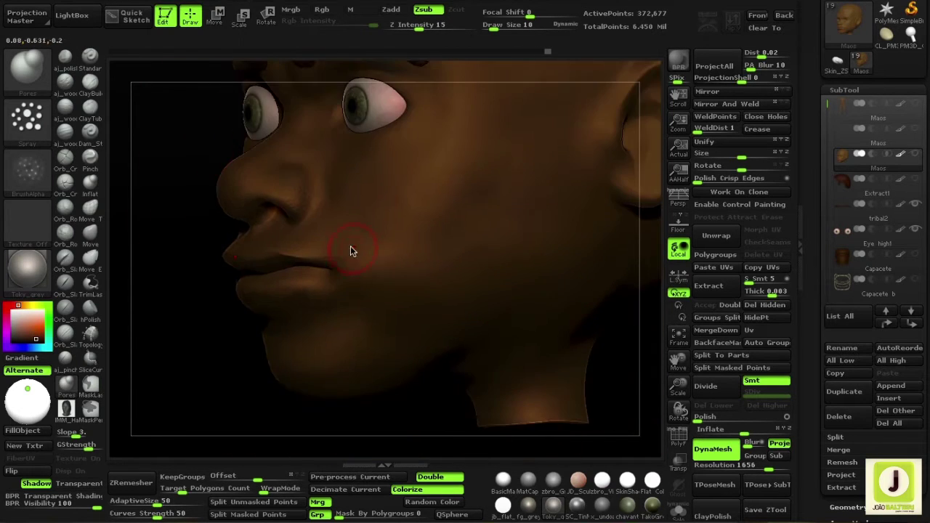
pyautogui.moveTo(165, 268); pyautogui.dragTo(495, 254, button='right')
pyautogui.moveTo(406, 282); pyautogui.dragTo(265, 343, button='right')
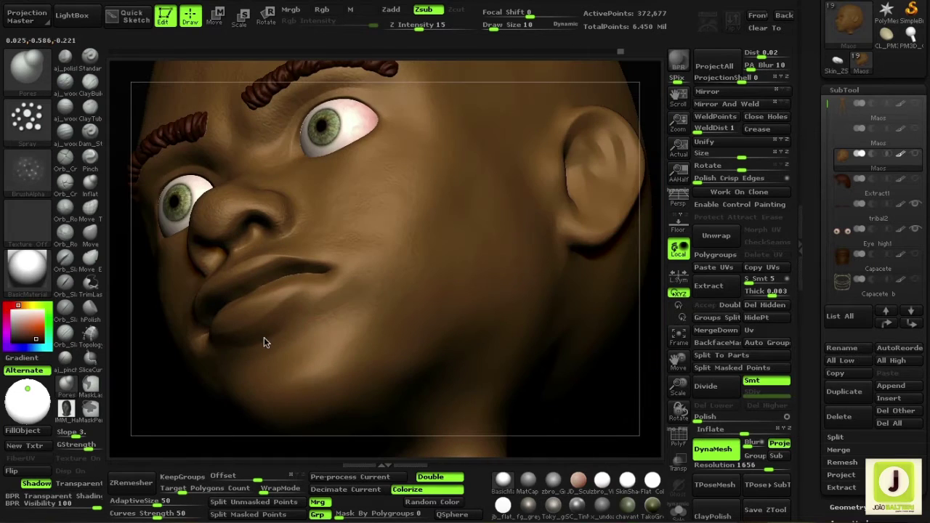
pyautogui.moveTo(172, 387)
pyautogui.mouseDown(button='right')
pyautogui.moveTo(208, 294)
pyautogui.moveTo(374, 358)
pyautogui.mouseUp(button='right')
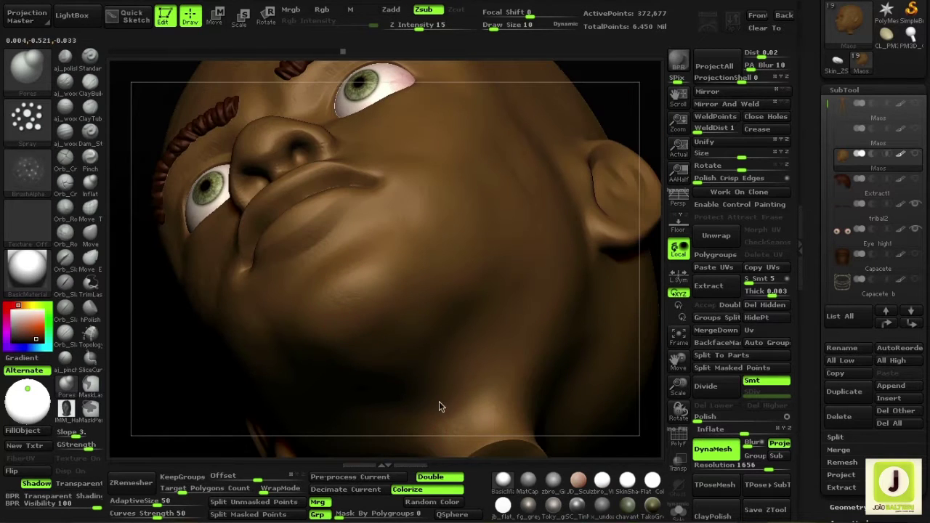
pyautogui.moveTo(356, 262)
pyautogui.mouseDown(button='right')
pyautogui.moveTo(410, 352)
pyautogui.moveTo(183, 258)
pyautogui.moveTo(507, 434)
pyautogui.moveTo(470, 363)
pyautogui.moveTo(322, 376)
pyautogui.moveTo(419, 276)
pyautogui.mouseUp(button='right')
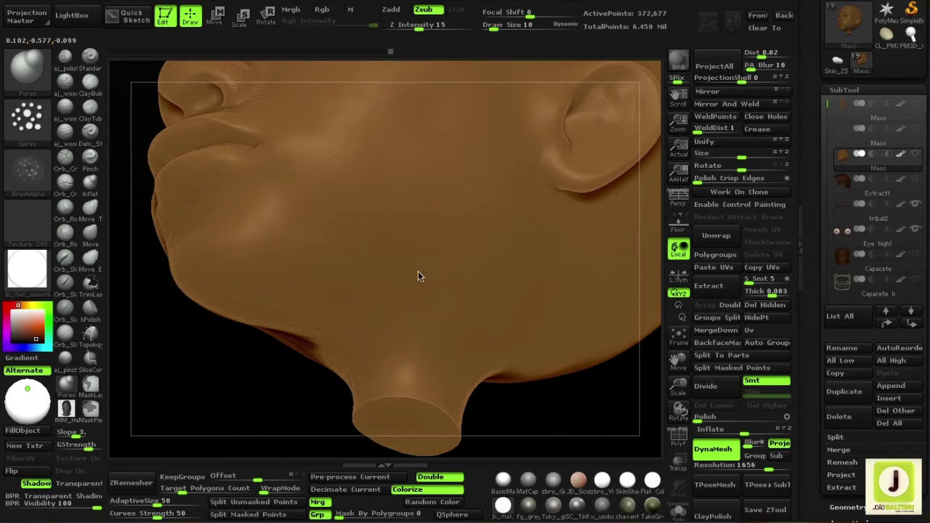
pyautogui.moveTo(181, 383)
pyautogui.mouseDown(button='right')
pyautogui.moveTo(486, 208)
pyautogui.moveTo(446, 337)
pyautogui.moveTo(452, 263)
pyautogui.mouseUp(button='right')
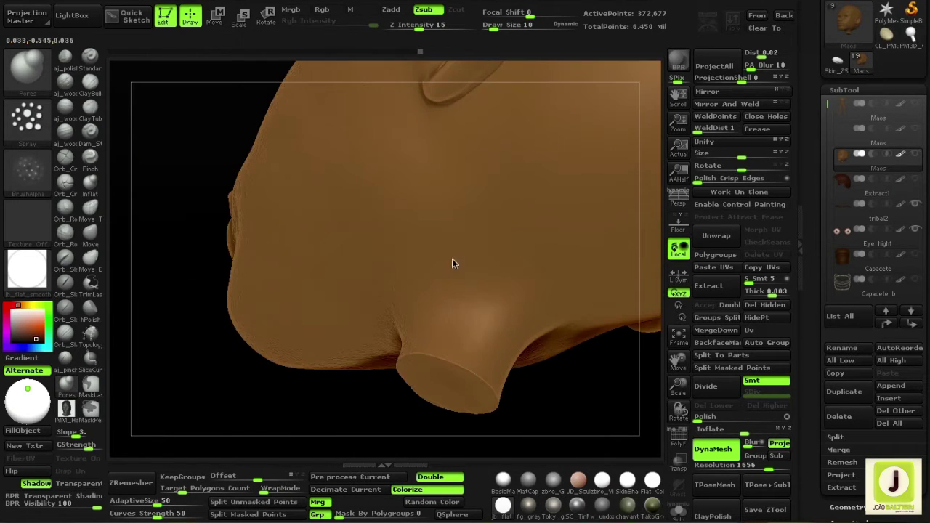
pyautogui.moveTo(448, 160)
pyautogui.mouseDown(button='right')
pyautogui.moveTo(575, 432)
pyautogui.moveTo(491, 358)
pyautogui.mouseUp(button='right')
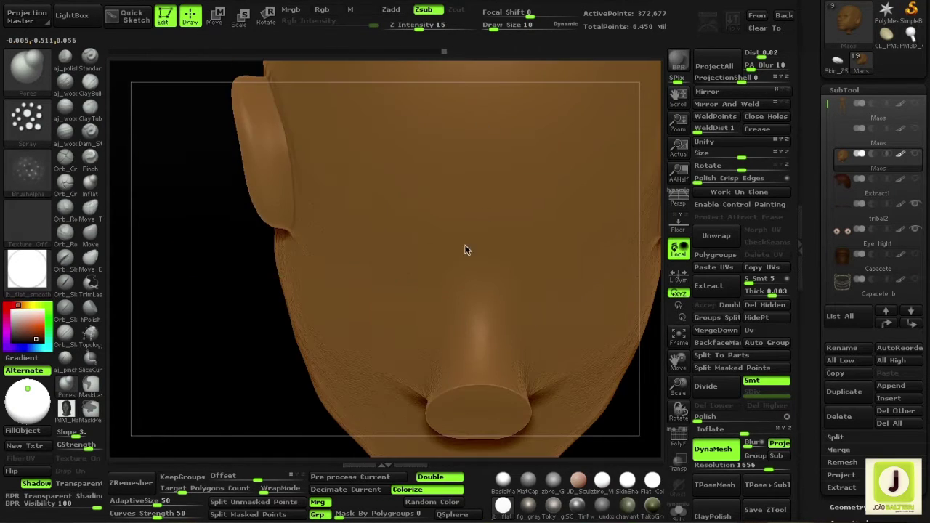
pyautogui.moveTo(466, 247)
pyautogui.mouseDown(button='right')
pyautogui.moveTo(421, 250)
pyautogui.moveTo(176, 368)
pyautogui.moveTo(434, 251)
pyautogui.moveTo(216, 175)
pyautogui.moveTo(357, 218)
pyautogui.moveTo(308, 429)
pyautogui.moveTo(299, 334)
pyautogui.moveTo(556, 410)
pyautogui.moveTo(385, 106)
pyautogui.moveTo(585, 414)
pyautogui.mouseUp(button='right')
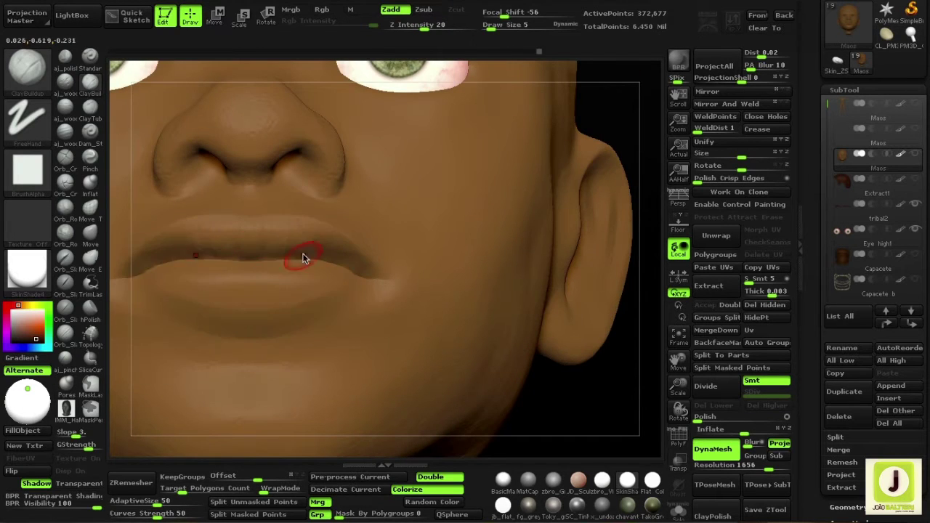
# Crease the lips in close-up, then pick the zbro_Paint material.
pyautogui.moveTo(304, 258); pyautogui.dragTo(386, 260, button='right')
pyautogui.rightClick(368, 266)
pyautogui.moveTo(260, 228); pyautogui.dragTo(271, 229, button='right')
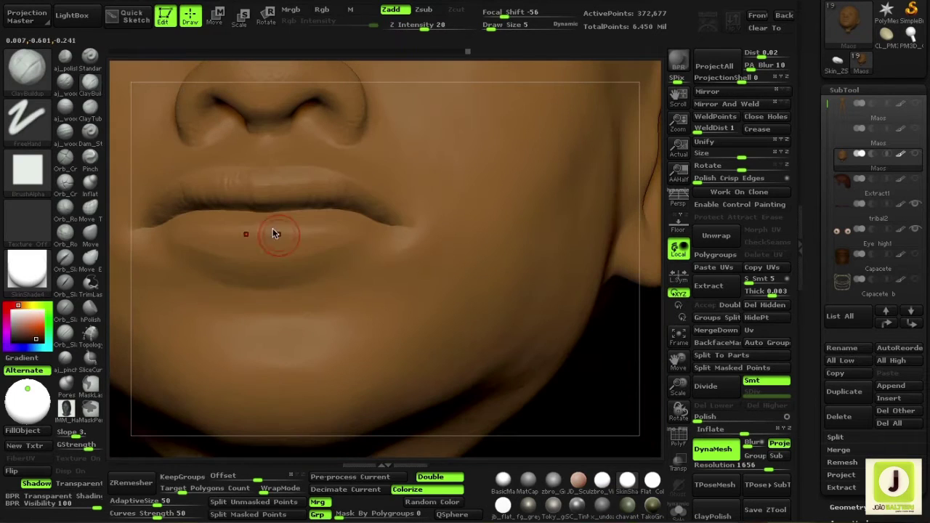
pyautogui.moveTo(316, 233); pyautogui.dragTo(221, 241, button='right')
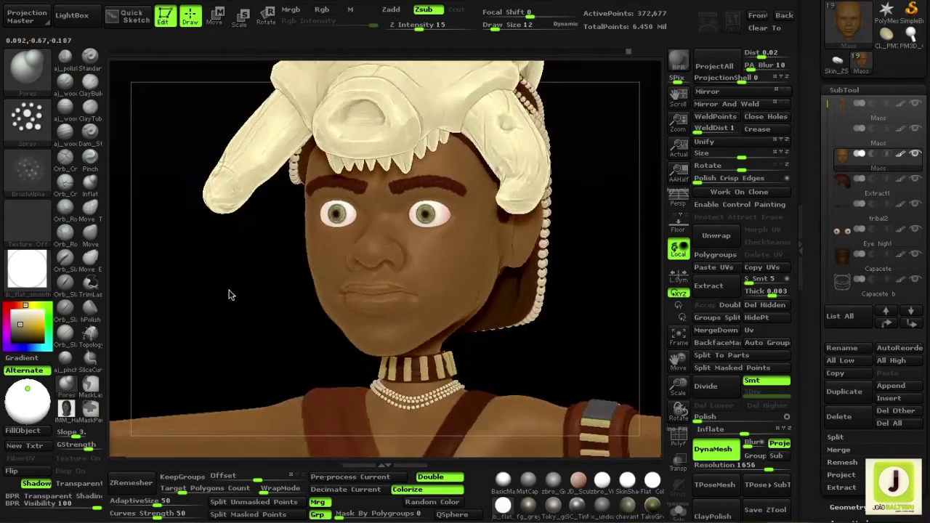
pyautogui.click(8, 287)
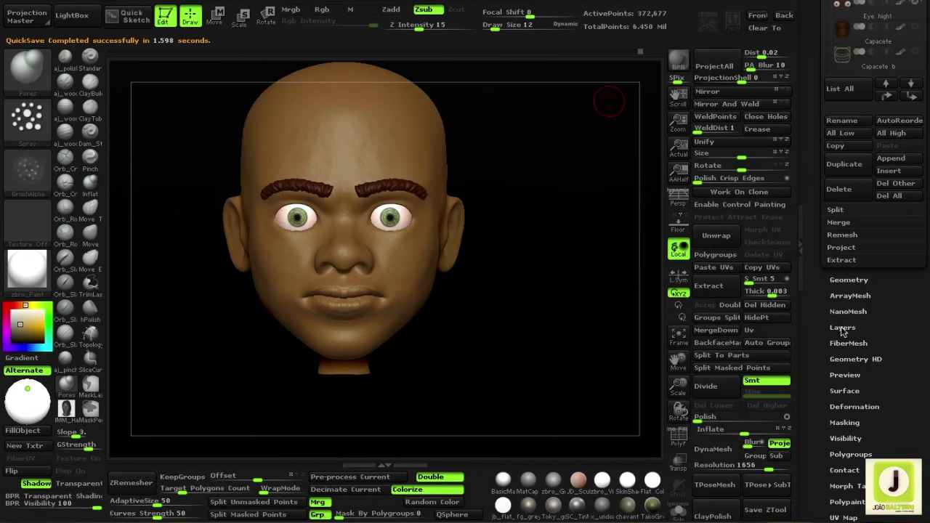
# Show the Layers palette and load Alpha 22 onto the brush.
pyautogui.click(843, 329)
pyautogui.click(26, 171)
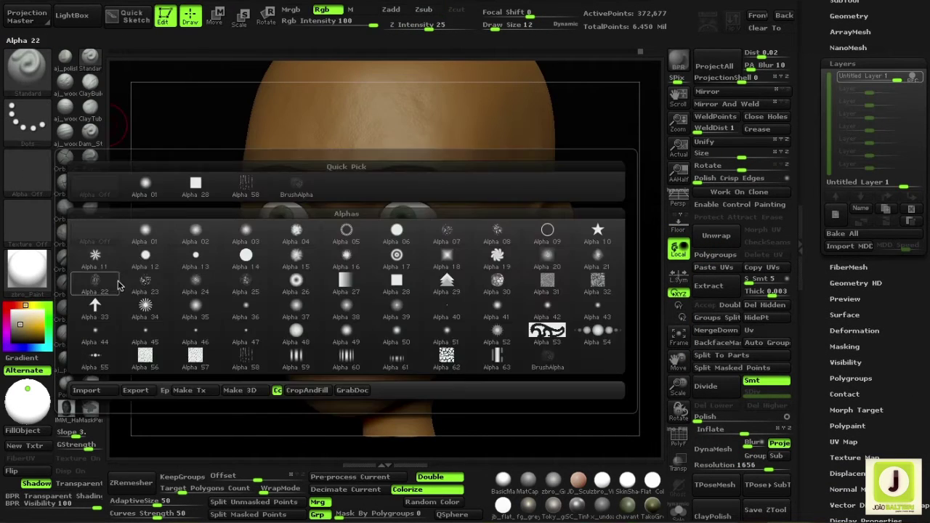
pyautogui.click(192, 245)
pyautogui.press('s')
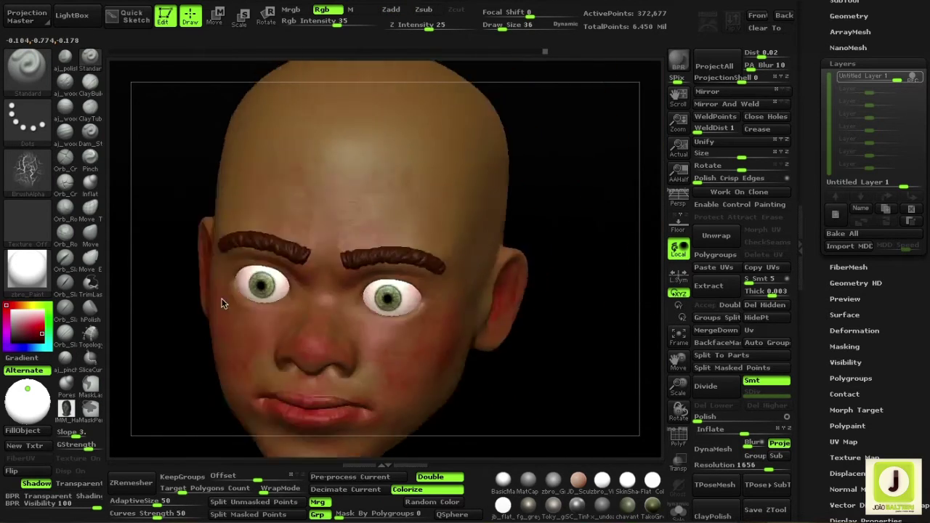
# Paint skin tones on the head from several angles, resizing the brush to 48, 17 and 33.
pyautogui.moveTo(184, 193); pyautogui.dragTo(557, 210)
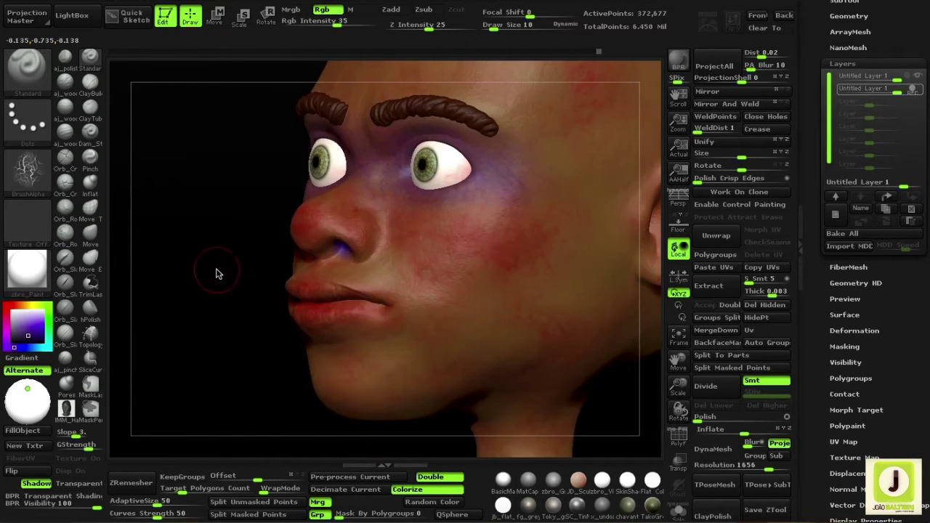
pyautogui.moveTo(152, 291); pyautogui.dragTo(307, 258)
pyautogui.moveTo(317, 350)
pyautogui.mouseDown()
pyautogui.moveTo(374, 282)
pyautogui.moveTo(179, 322)
pyautogui.moveTo(472, 269)
pyautogui.moveTo(193, 327)
pyautogui.moveTo(462, 218)
pyautogui.mouseUp()
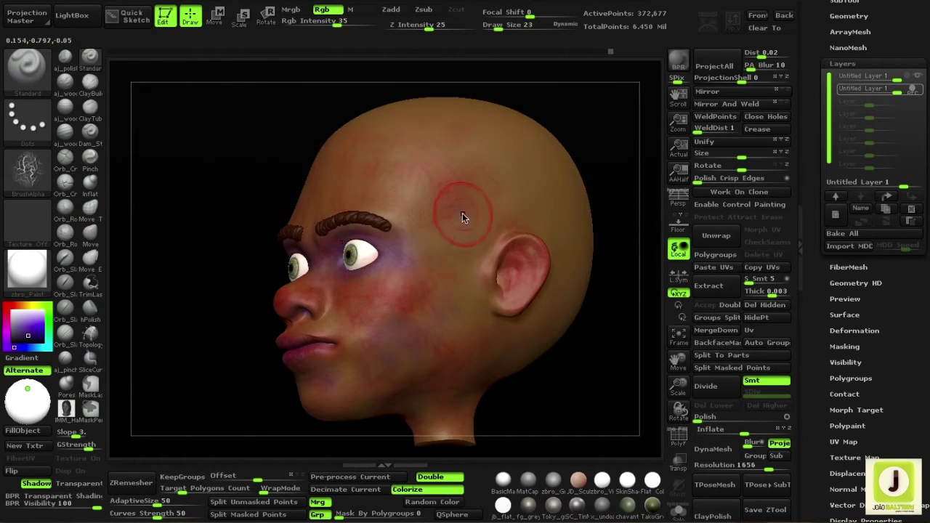
pyautogui.rightClick(491, 314)
pyautogui.moveTo(572, 369)
pyautogui.mouseDown()
pyautogui.moveTo(276, 276)
pyautogui.moveTo(287, 206)
pyautogui.moveTo(218, 193)
pyautogui.moveTo(369, 152)
pyautogui.mouseUp()
pyautogui.press('ctrl')
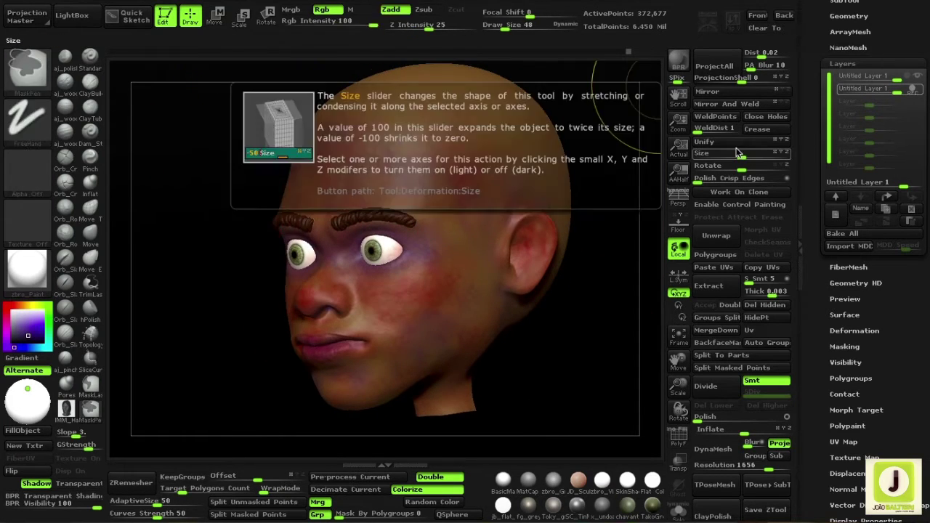
pyautogui.moveTo(412, 202); pyautogui.dragTo(338, 142)
pyautogui.moveTo(540, 207); pyautogui.dragTo(383, 188)
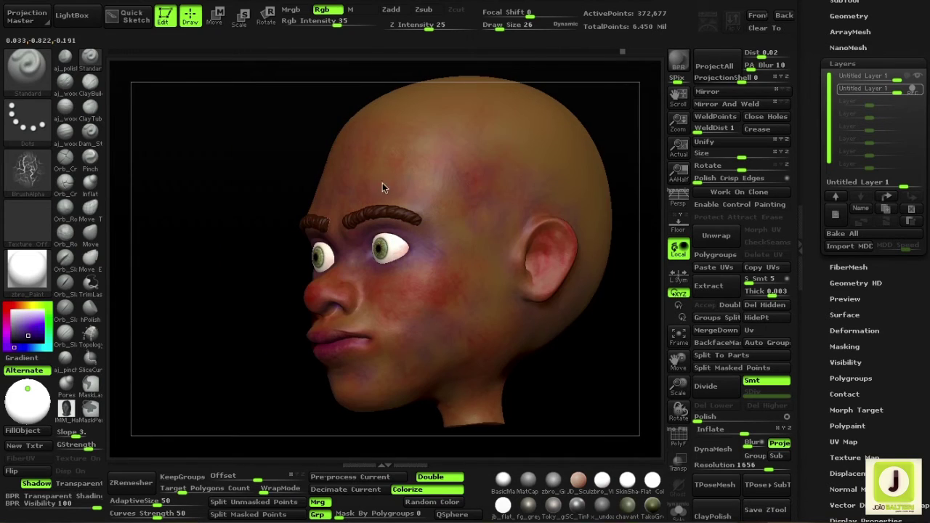
pyautogui.moveTo(271, 324); pyautogui.dragTo(379, 365)
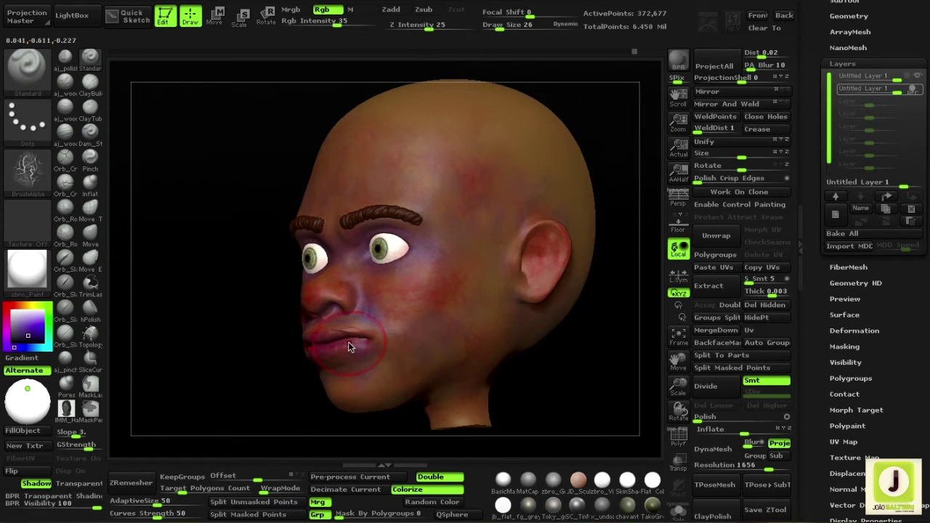
pyautogui.press('a')
pyautogui.click(227, 268)
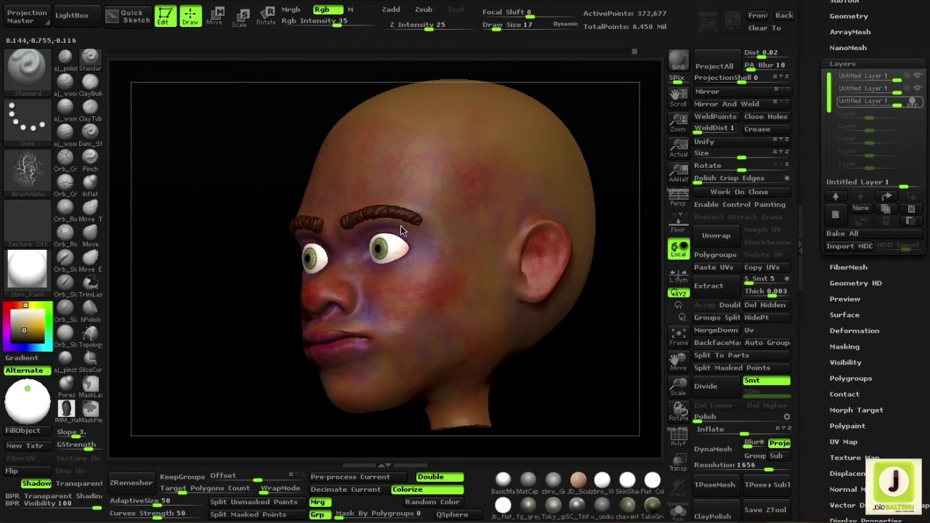
pyautogui.moveTo(400, 226)
pyautogui.mouseDown()
pyautogui.moveTo(412, 218)
pyautogui.moveTo(337, 266)
pyautogui.moveTo(378, 342)
pyautogui.mouseUp()
pyautogui.press('space')
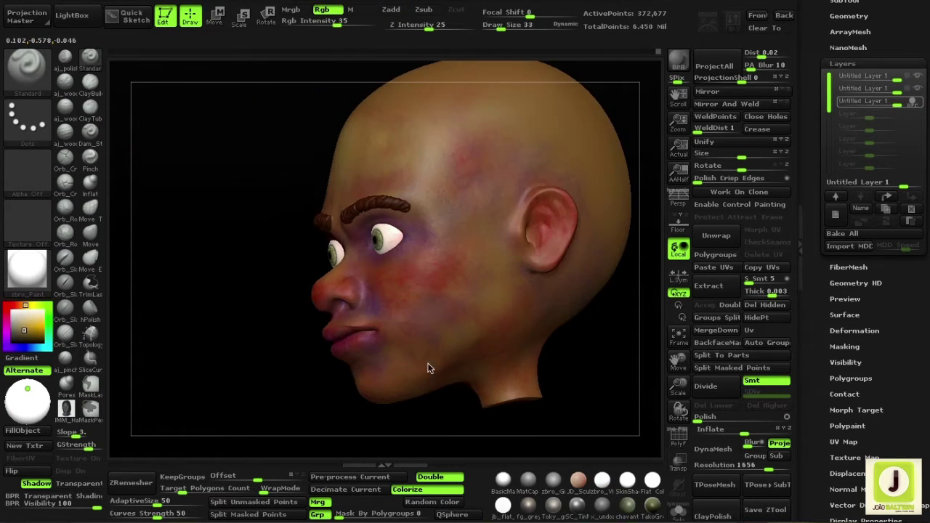
# Add a new paint layer, enlarge the brush to 58, and undo a scratchy forehead stroke.
pyautogui.moveTo(284, 347)
pyautogui.mouseDown()
pyautogui.moveTo(228, 277)
pyautogui.moveTo(312, 301)
pyautogui.mouseUp()
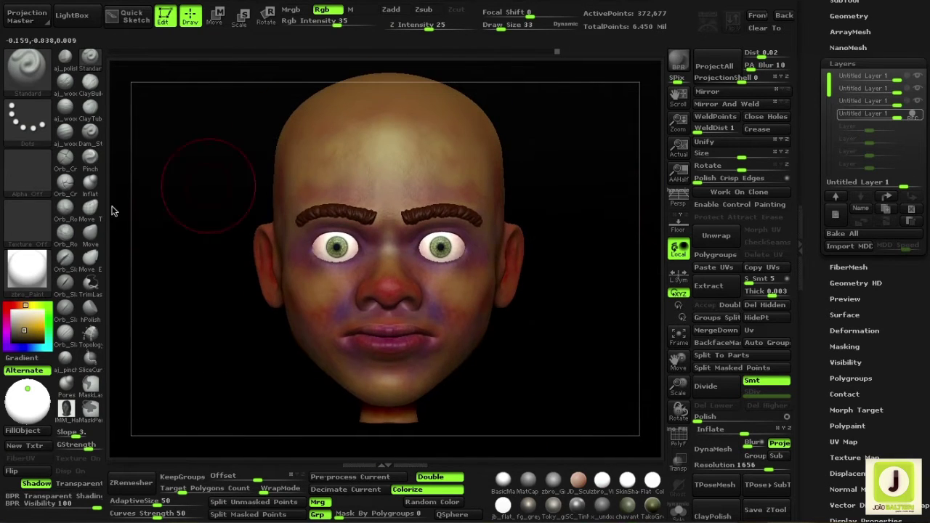
pyautogui.press('a')
pyautogui.click(193, 240)
pyautogui.moveTo(193, 240); pyautogui.dragTo(189, 283)
pyautogui.press('space')
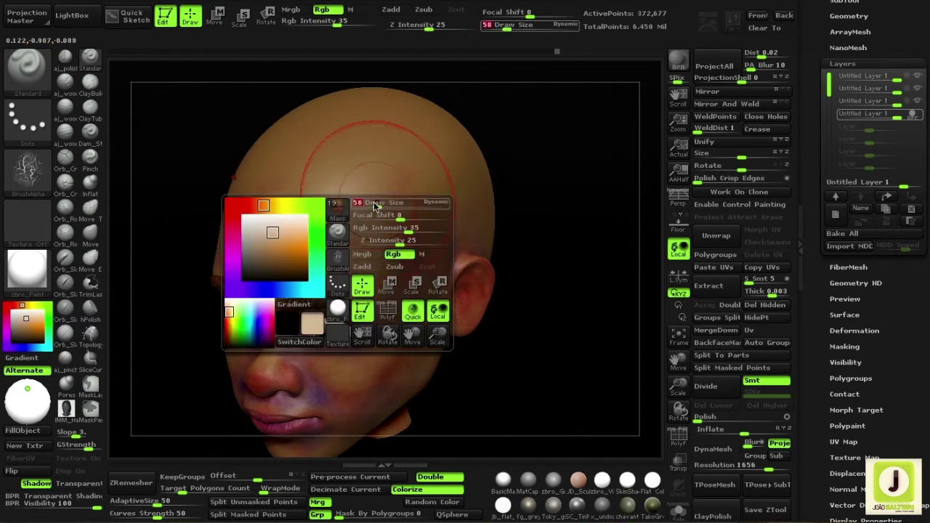
pyautogui.hotkey('ctrl', 'z')
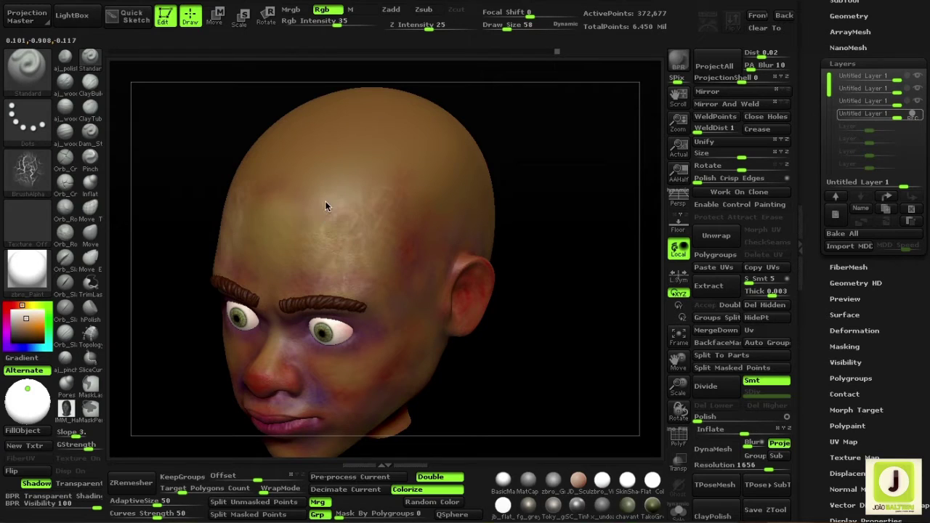
# Continue painting the head, checking it from frontal, low and profile angles.
pyautogui.moveTo(256, 310); pyautogui.dragTo(312, 251)
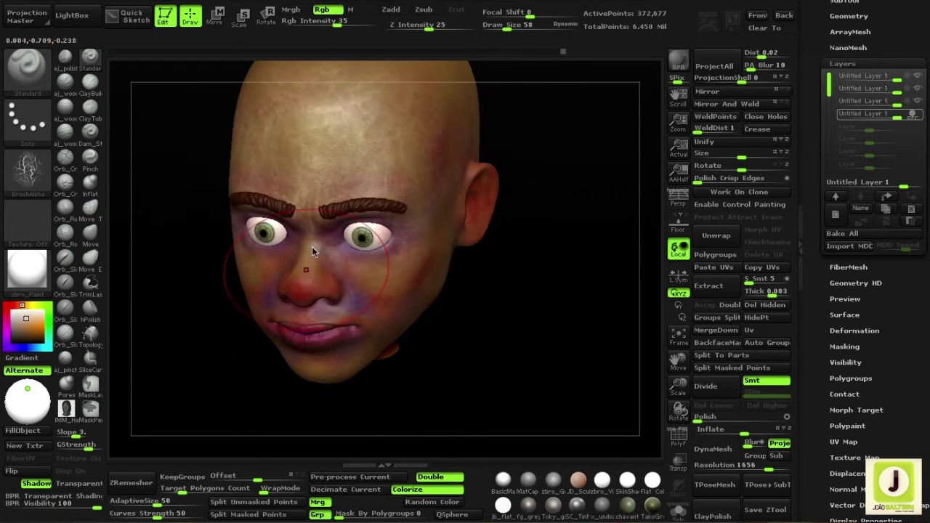
pyautogui.moveTo(420, 386)
pyautogui.mouseDown()
pyautogui.moveTo(243, 344)
pyautogui.moveTo(383, 368)
pyautogui.moveTo(406, 228)
pyautogui.mouseUp()
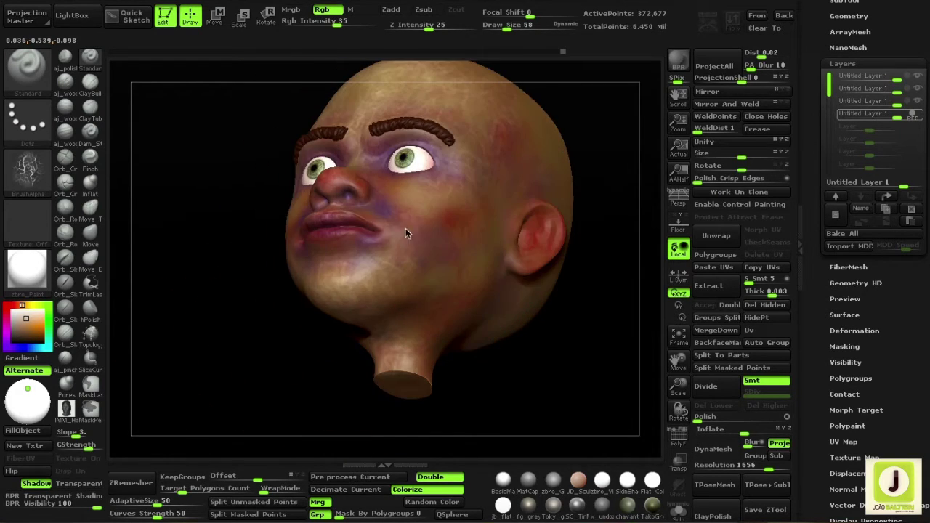
pyautogui.moveTo(224, 356); pyautogui.dragTo(497, 195)
pyautogui.moveTo(231, 209); pyautogui.dragTo(509, 319)
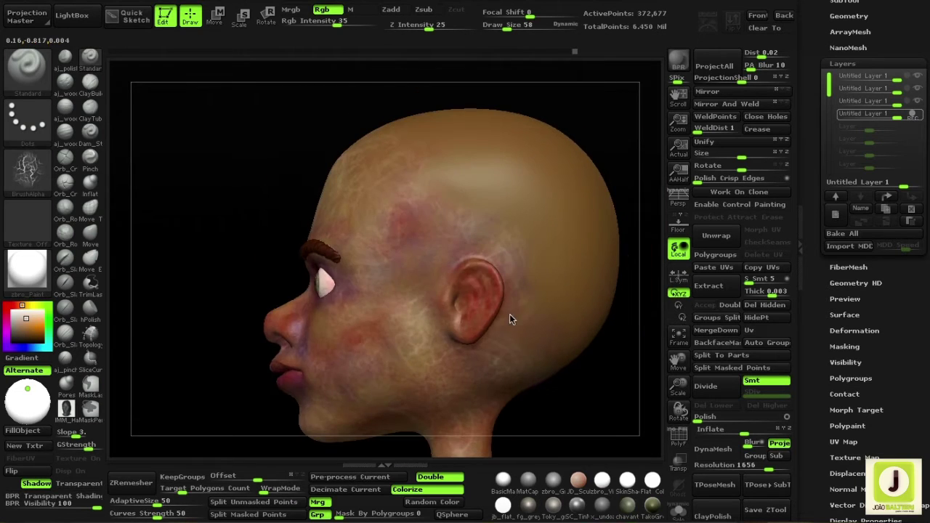
pyautogui.moveTo(240, 270)
pyautogui.mouseDown()
pyautogui.moveTo(500, 348)
pyautogui.moveTo(437, 278)
pyautogui.moveTo(235, 199)
pyautogui.moveTo(308, 409)
pyautogui.mouseUp()
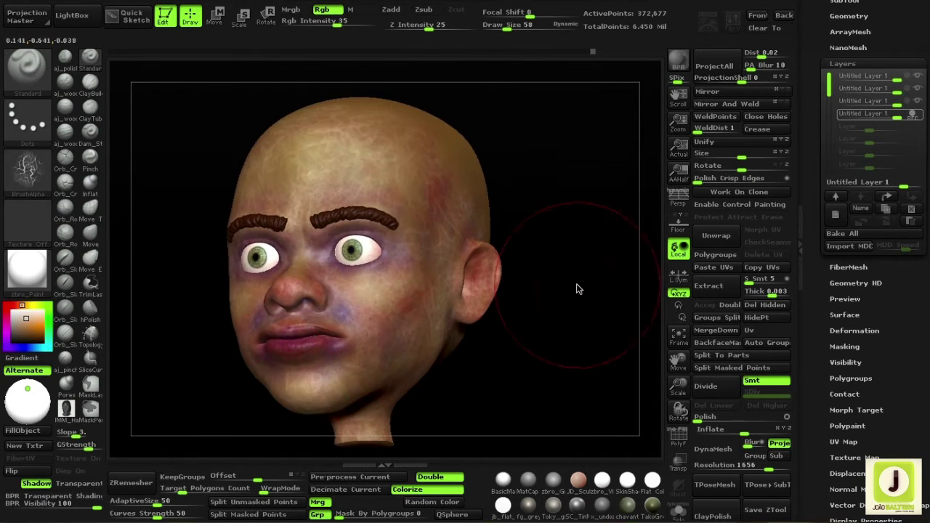
pyautogui.keyDown('shift'); pyautogui.moveTo(576, 290); pyautogui.dragTo(754, 245); pyautogui.keyUp('shift')
pyautogui.moveTo(550, 208)
pyautogui.mouseDown()
pyautogui.moveTo(551, 222)
pyautogui.moveTo(116, 313)
pyautogui.mouseUp()
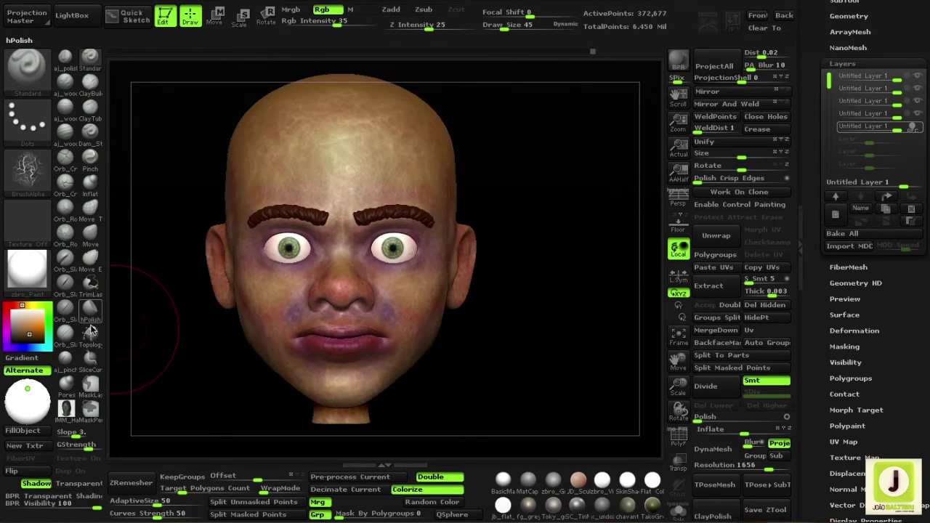
pyautogui.moveTo(478, 141); pyautogui.dragTo(399, 150)
pyautogui.press('space')
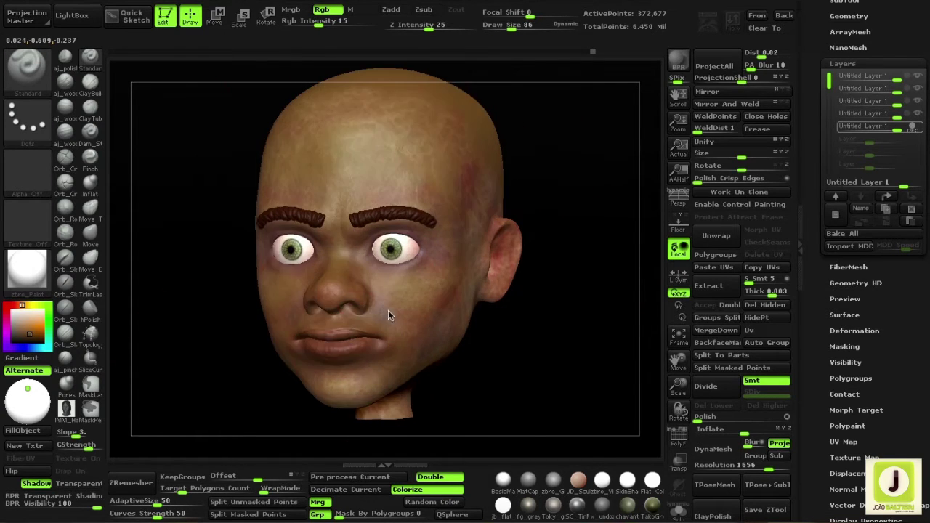
pyautogui.moveTo(388, 310); pyautogui.dragTo(437, 308)
pyautogui.moveTo(550, 302)
pyautogui.mouseDown()
pyautogui.moveTo(407, 162)
pyautogui.moveTo(616, 283)
pyautogui.moveTo(429, 338)
pyautogui.moveTo(428, 298)
pyautogui.mouseUp()
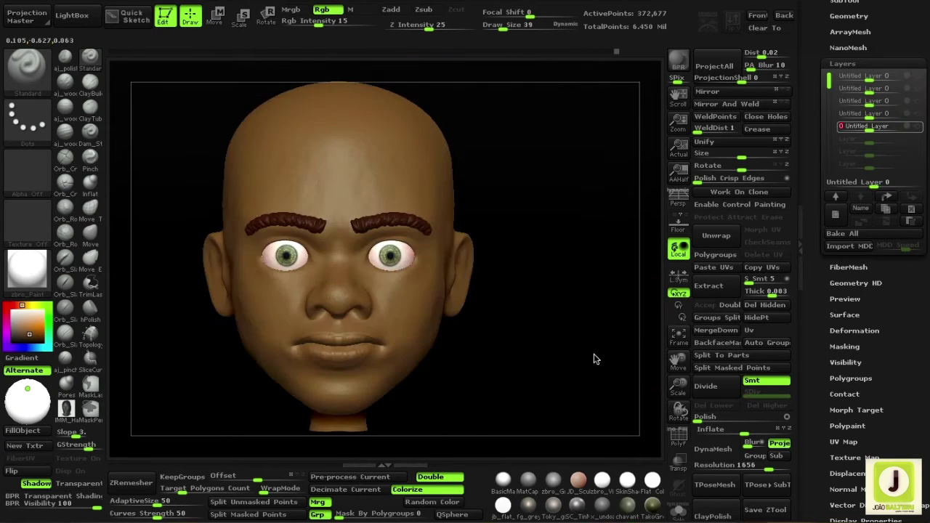
# Set the skin-tone paint layers to partial strengths and check the blend from several angles.
pyautogui.moveTo(872, 89); pyautogui.dragTo(877, 97)
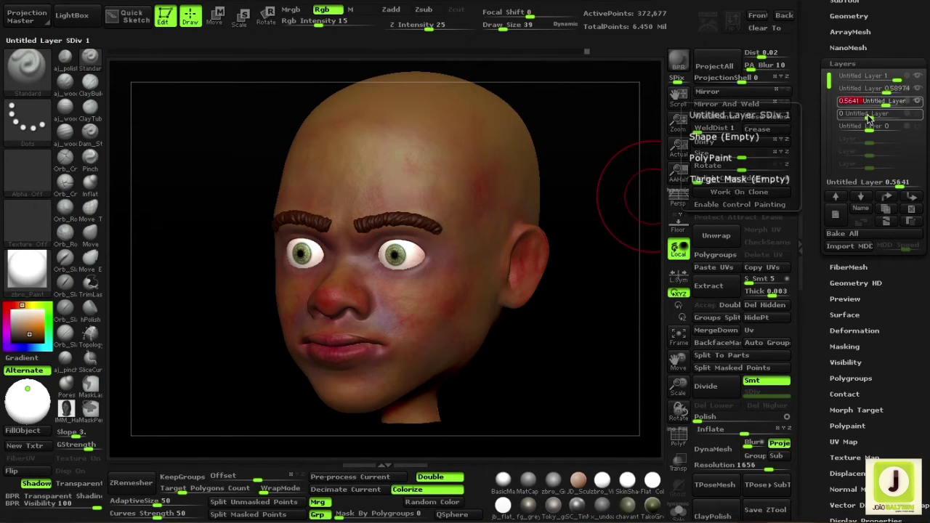
pyautogui.click(888, 198)
pyautogui.click(888, 126)
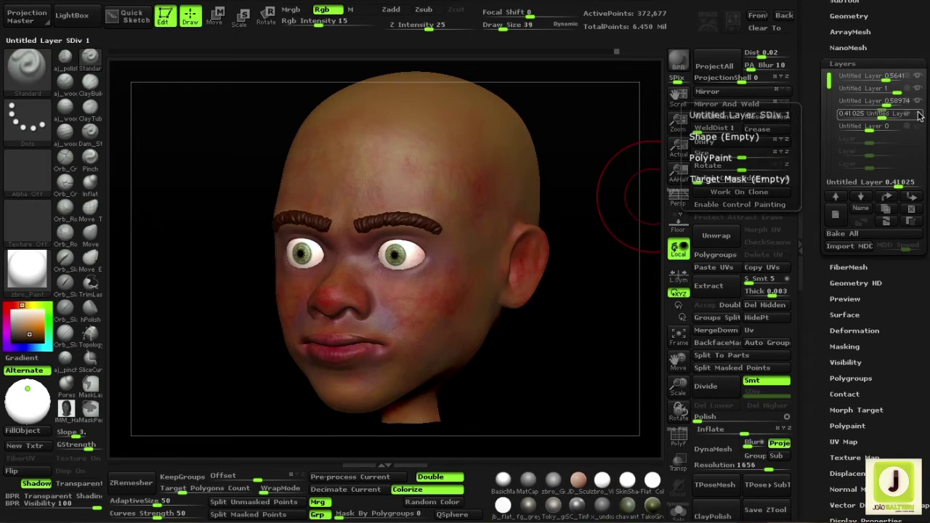
pyautogui.moveTo(632, 218)
pyautogui.mouseDown()
pyautogui.moveTo(606, 327)
pyautogui.moveTo(629, 265)
pyautogui.mouseUp()
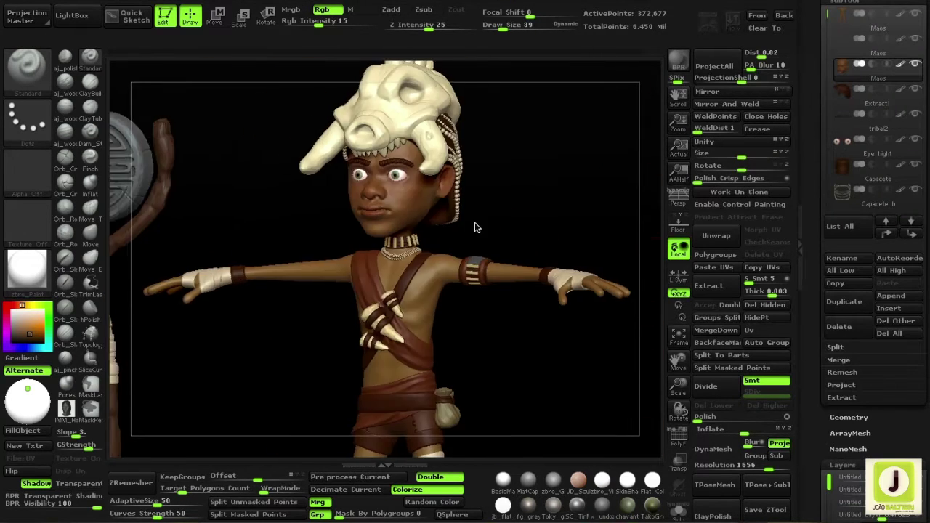
# Select the top paint layer and set the material Specular to 4.
pyautogui.click(920, 308)
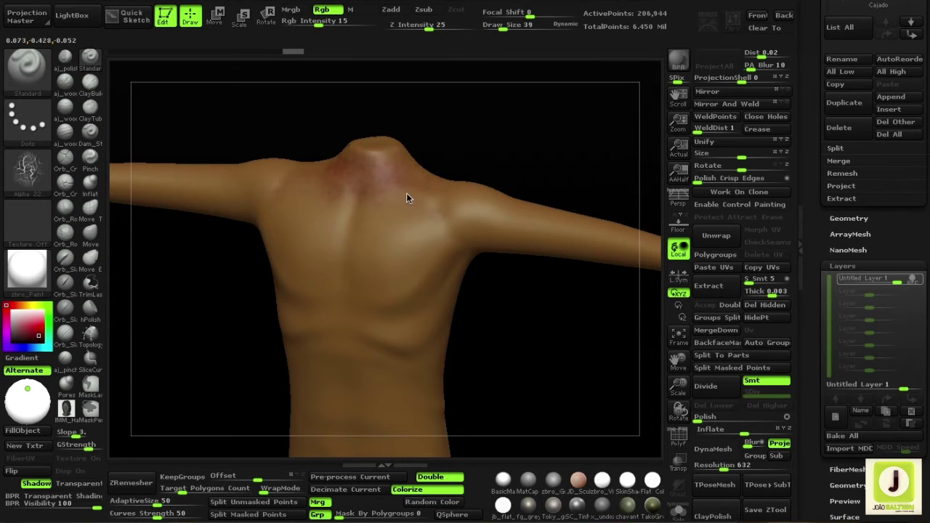
pyautogui.moveTo(386, 286)
pyautogui.mouseDown()
pyautogui.moveTo(459, 275)
pyautogui.moveTo(524, 201)
pyautogui.moveTo(410, 210)
pyautogui.moveTo(466, 198)
pyautogui.mouseUp()
pyautogui.moveTo(426, 251)
pyautogui.mouseDown()
pyautogui.moveTo(422, 207)
pyautogui.moveTo(342, 270)
pyautogui.moveTo(255, 257)
pyautogui.moveTo(376, 326)
pyautogui.mouseUp()
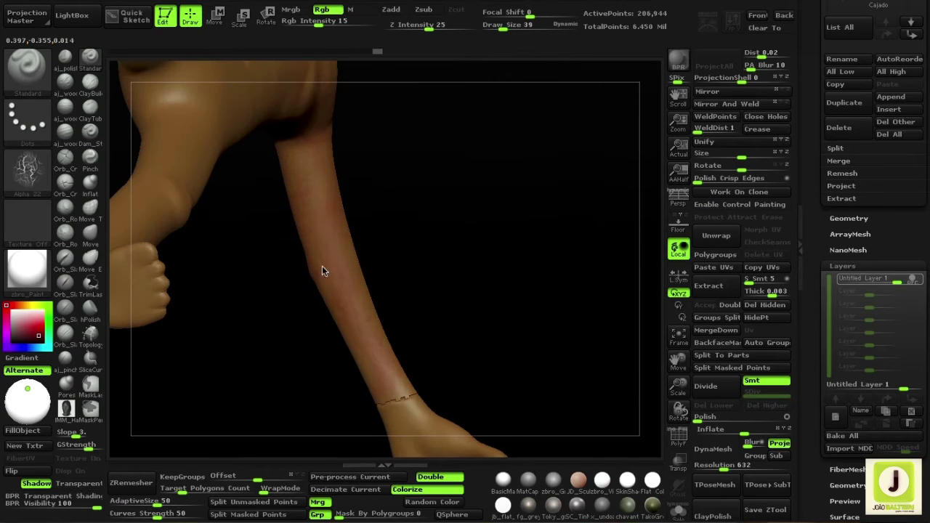
pyautogui.moveTo(322, 266)
pyautogui.mouseDown()
pyautogui.moveTo(341, 269)
pyautogui.moveTo(363, 233)
pyautogui.mouseUp()
pyautogui.write('m4')
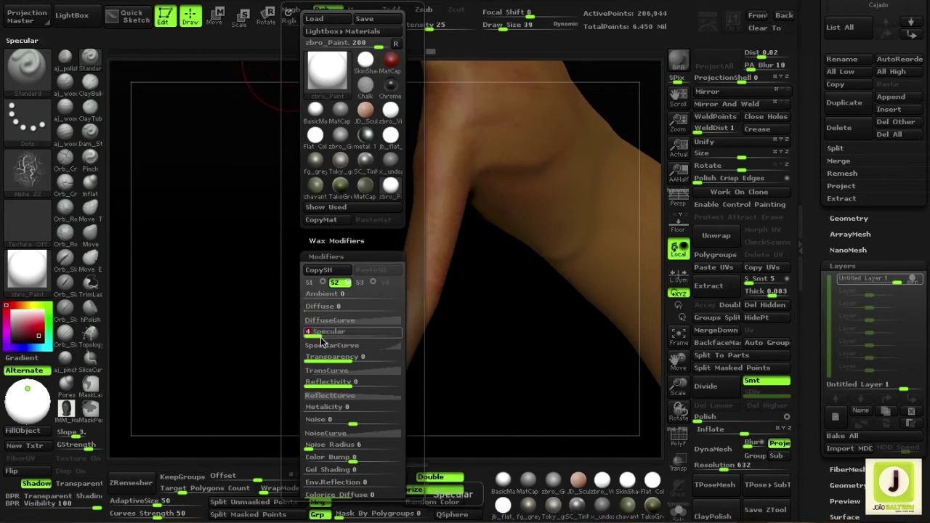
pyautogui.press('Return')
pyautogui.moveTo(436, 306)
pyautogui.mouseDown()
pyautogui.moveTo(412, 200)
pyautogui.moveTo(607, 182)
pyautogui.moveTo(442, 332)
pyautogui.moveTo(483, 272)
pyautogui.mouseUp()
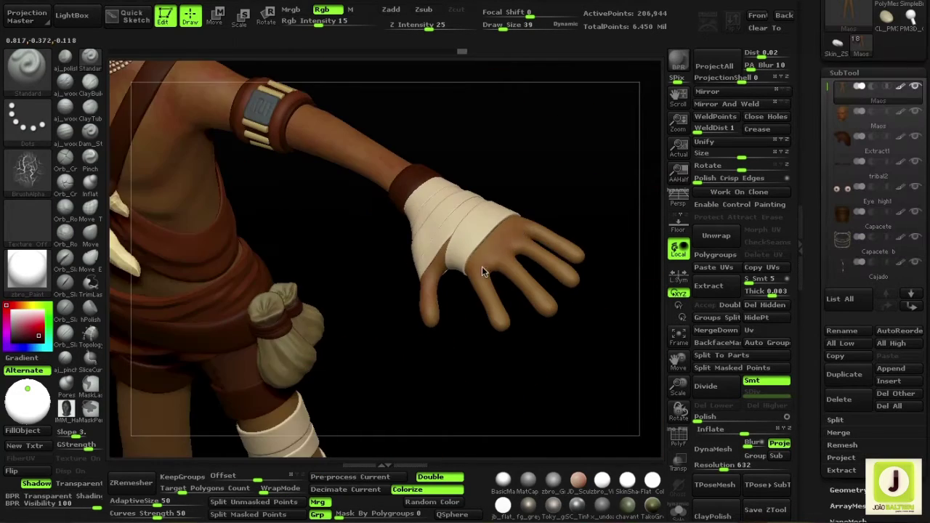
# Polypaint mottled reddish tones on the body's chest, waist and knees, orbiting around it.
pyautogui.moveTo(570, 285)
pyautogui.mouseDown()
pyautogui.moveTo(458, 263)
pyautogui.moveTo(480, 347)
pyautogui.moveTo(310, 202)
pyautogui.mouseUp()
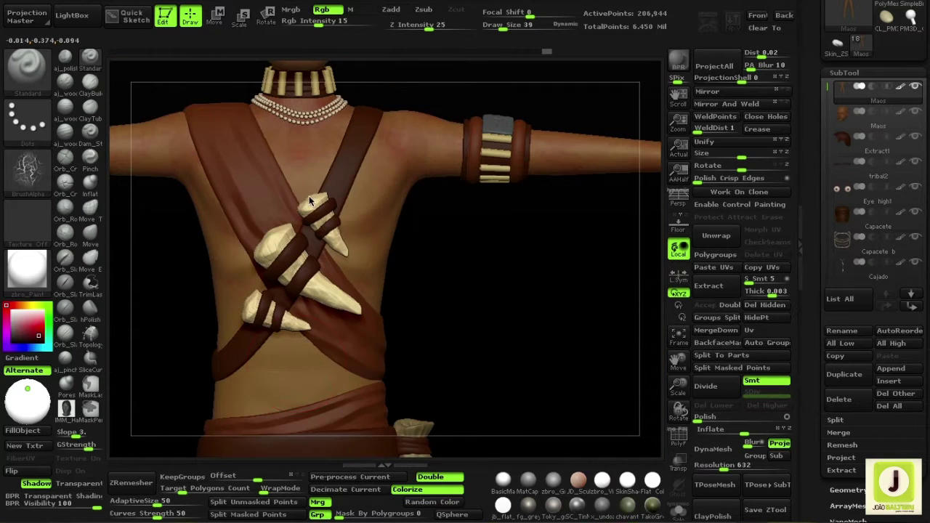
pyautogui.moveTo(330, 395)
pyautogui.mouseDown()
pyautogui.moveTo(195, 315)
pyautogui.moveTo(497, 295)
pyautogui.moveTo(189, 322)
pyautogui.moveTo(295, 245)
pyautogui.mouseUp()
pyautogui.moveTo(362, 247)
pyautogui.keyDown('alt'); pyautogui.mouseDown(button='right')
pyautogui.moveTo(339, 301)
pyautogui.moveTo(278, 303)
pyautogui.moveTo(480, 384)
pyautogui.moveTo(354, 388)
pyautogui.moveTo(199, 336)
pyautogui.moveTo(421, 363)
pyautogui.moveTo(368, 249)
pyautogui.moveTo(463, 234)
pyautogui.moveTo(563, 286)
pyautogui.moveTo(181, 271)
pyautogui.moveTo(417, 280)
pyautogui.moveTo(426, 192)
pyautogui.mouseUp(button='right'); pyautogui.keyUp('alt')
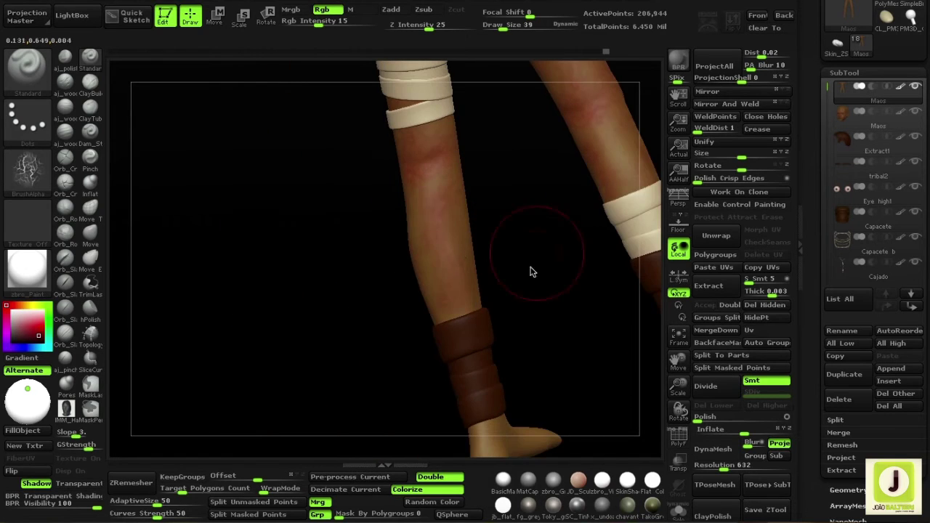
pyautogui.moveTo(530, 272)
pyautogui.mouseDown(button='right')
pyautogui.moveTo(440, 274)
pyautogui.moveTo(374, 316)
pyautogui.moveTo(322, 293)
pyautogui.moveTo(419, 314)
pyautogui.moveTo(436, 303)
pyautogui.moveTo(164, 328)
pyautogui.moveTo(327, 237)
pyautogui.moveTo(433, 264)
pyautogui.mouseUp(button='right')
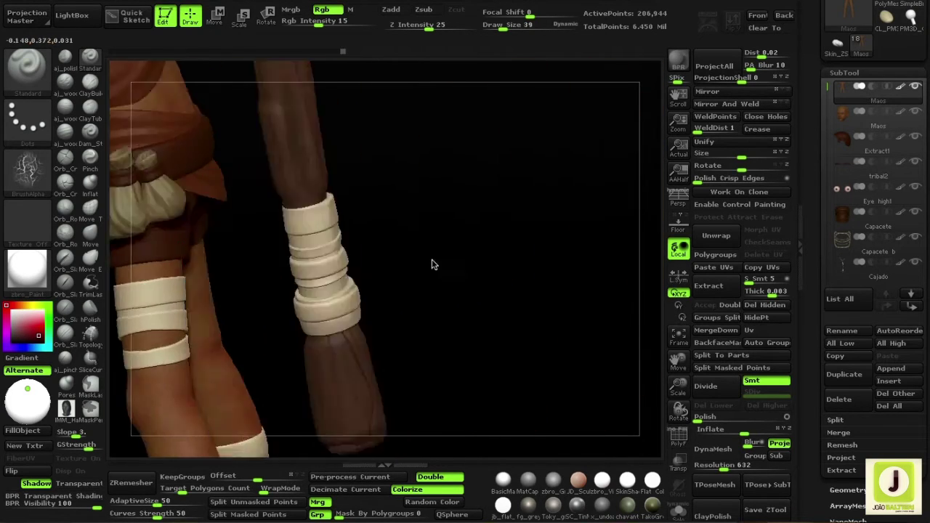
pyautogui.press('f')
pyautogui.scroll(-5, 917, 272)
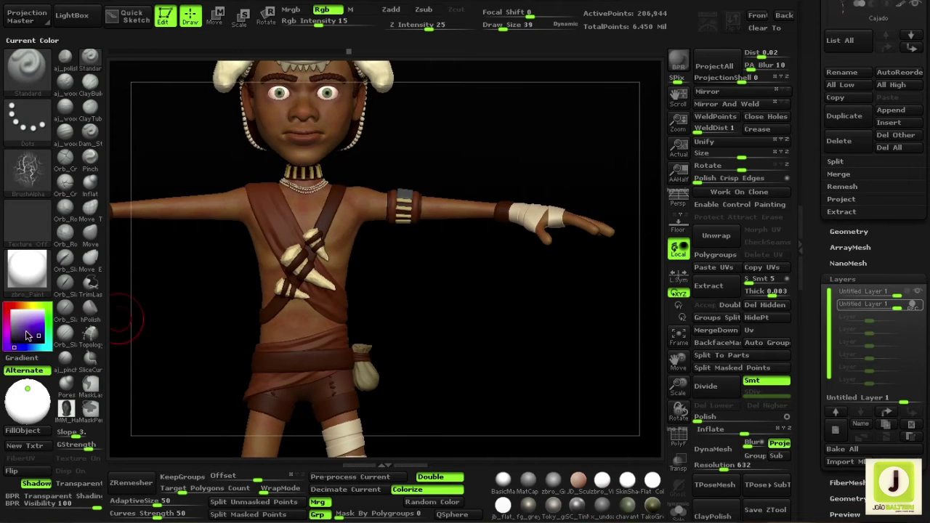
pyautogui.scroll(3, 334, 282)
pyautogui.moveTo(345, 232)
pyautogui.mouseDown(button='right')
pyautogui.moveTo(409, 274)
pyautogui.moveTo(460, 257)
pyautogui.mouseUp(button='right')
pyautogui.moveTo(508, 389)
pyautogui.mouseDown(button='right')
pyautogui.moveTo(466, 319)
pyautogui.moveTo(537, 296)
pyautogui.mouseUp(button='right')
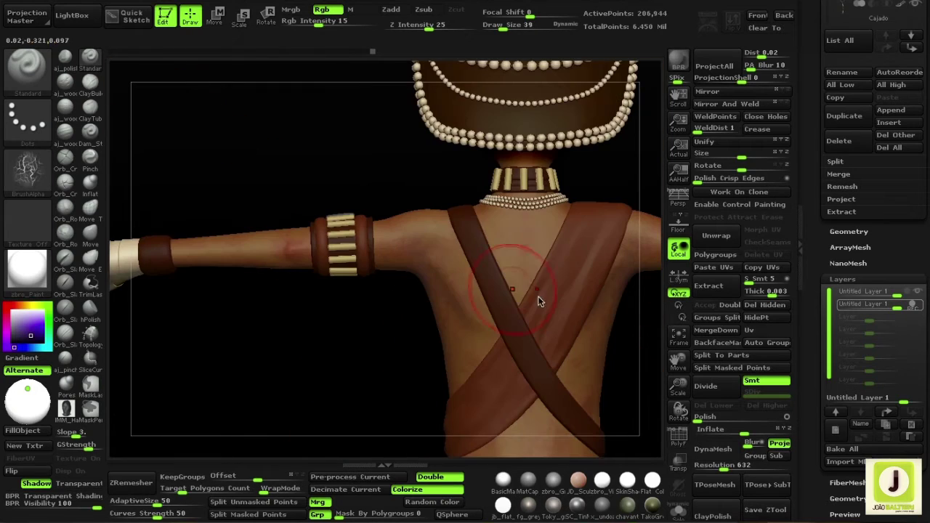
pyautogui.moveTo(447, 390)
pyautogui.mouseDown(button='right')
pyautogui.moveTo(429, 332)
pyautogui.moveTo(253, 289)
pyautogui.moveTo(371, 395)
pyautogui.moveTo(449, 377)
pyautogui.mouseUp(button='right')
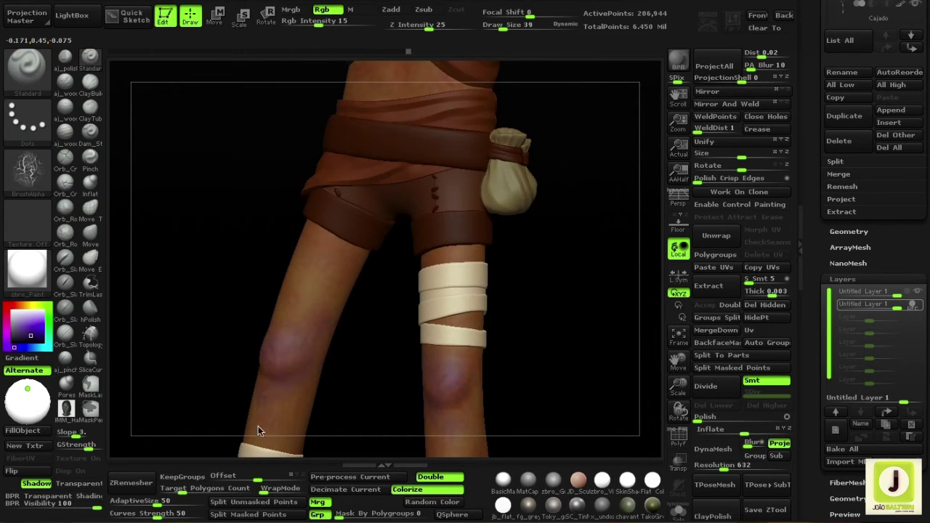
pyautogui.moveTo(258, 430)
pyautogui.mouseDown(button='right')
pyautogui.moveTo(494, 208)
pyautogui.moveTo(415, 210)
pyautogui.moveTo(438, 349)
pyautogui.moveTo(451, 360)
pyautogui.moveTo(465, 332)
pyautogui.moveTo(269, 157)
pyautogui.moveTo(276, 331)
pyautogui.mouseUp(button='right')
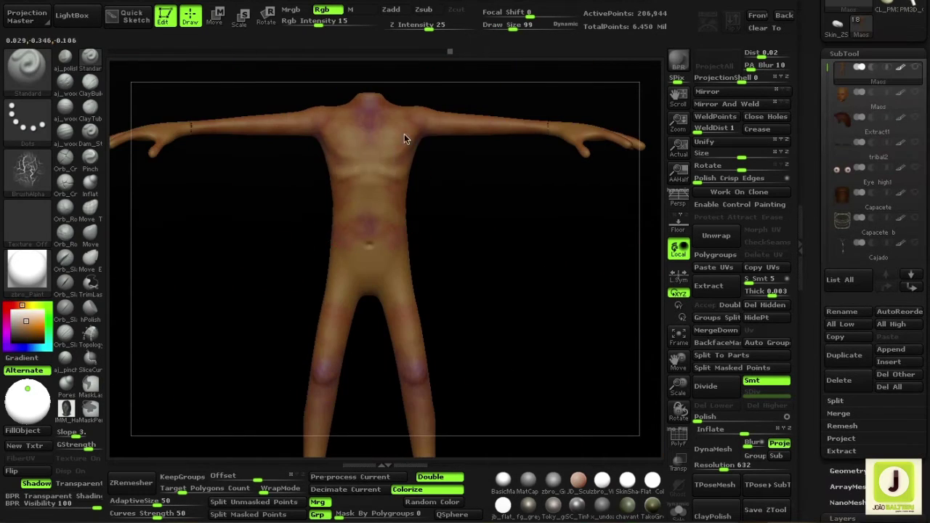
# Paint more mottled colour down the chest and over the torso, arms and legs.
pyautogui.moveTo(405, 139); pyautogui.dragTo(368, 206)
pyautogui.moveTo(360, 206); pyautogui.dragTo(329, 125, button='right')
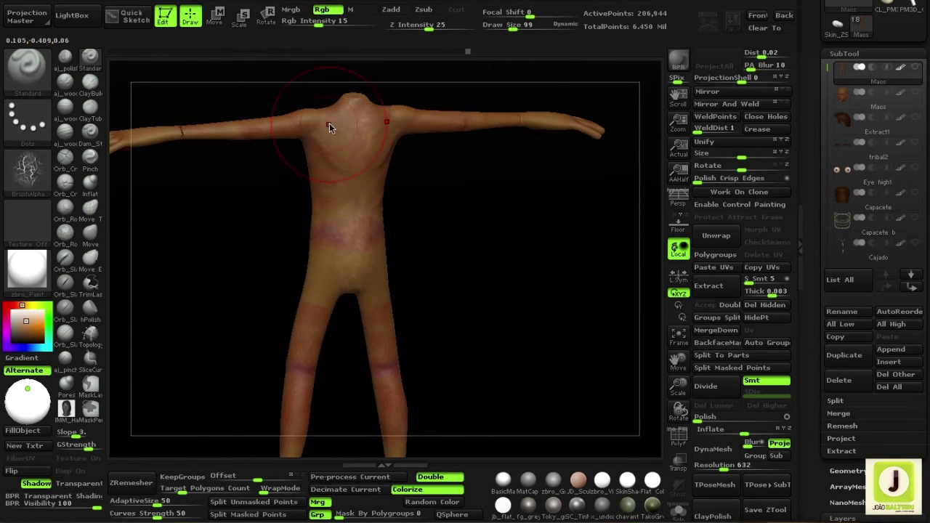
pyautogui.moveTo(329, 180)
pyautogui.mouseDown(button='right')
pyautogui.moveTo(378, 281)
pyautogui.moveTo(495, 264)
pyautogui.mouseUp(button='right')
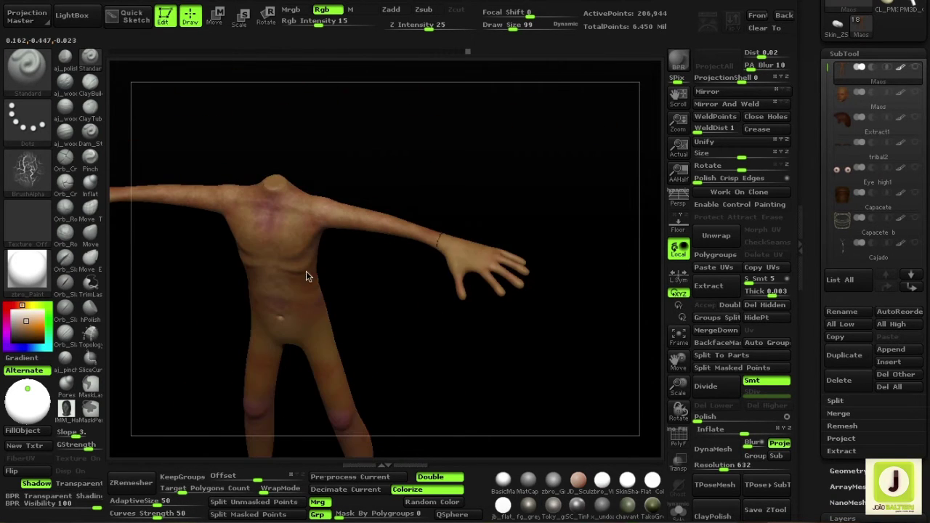
pyautogui.moveTo(306, 272)
pyautogui.mouseDown(button='right')
pyautogui.moveTo(364, 272)
pyautogui.moveTo(285, 257)
pyautogui.mouseUp(button='right')
pyautogui.moveTo(116, 260)
pyautogui.mouseDown(button='right')
pyautogui.moveTo(483, 308)
pyautogui.moveTo(501, 407)
pyautogui.moveTo(490, 362)
pyautogui.moveTo(352, 304)
pyautogui.moveTo(509, 342)
pyautogui.moveTo(235, 249)
pyautogui.moveTo(386, 288)
pyautogui.moveTo(378, 376)
pyautogui.moveTo(436, 168)
pyautogui.moveTo(501, 324)
pyautogui.moveTo(149, 356)
pyautogui.mouseUp(button='right')
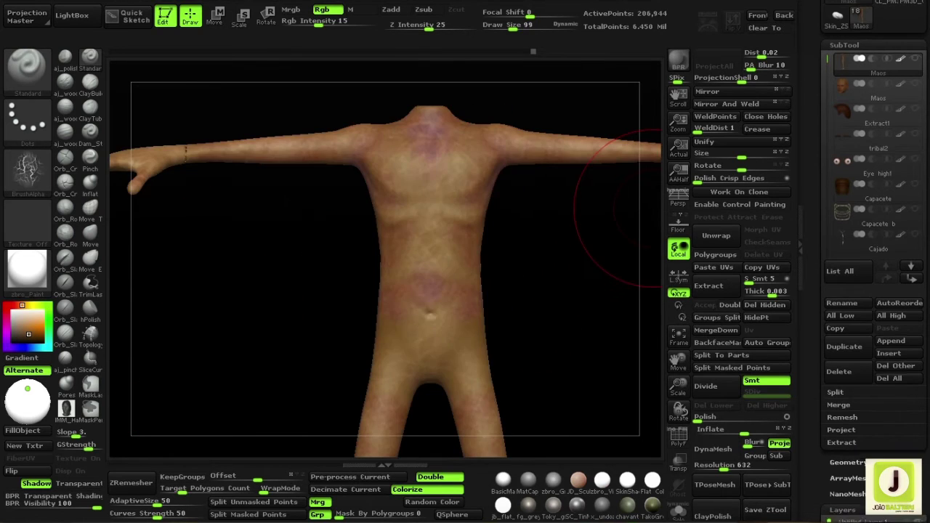
pyautogui.moveTo(277, 266)
pyautogui.mouseDown(button='right')
pyautogui.moveTo(465, 245)
pyautogui.moveTo(486, 227)
pyautogui.moveTo(335, 196)
pyautogui.mouseUp(button='right')
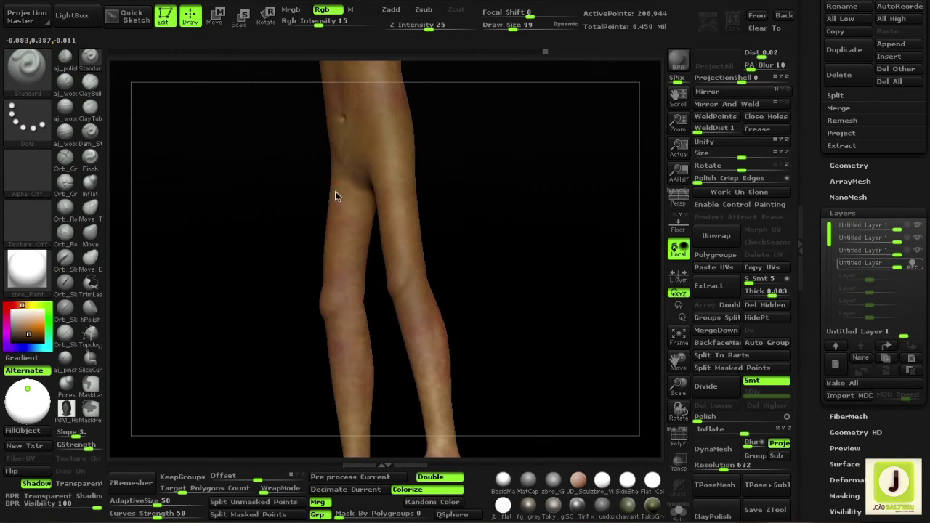
pyautogui.moveTo(422, 355)
pyautogui.mouseDown(button='right')
pyautogui.moveTo(470, 308)
pyautogui.moveTo(429, 312)
pyautogui.moveTo(424, 241)
pyautogui.moveTo(377, 225)
pyautogui.moveTo(390, 158)
pyautogui.moveTo(378, 223)
pyautogui.moveTo(486, 251)
pyautogui.moveTo(372, 278)
pyautogui.moveTo(540, 201)
pyautogui.moveTo(364, 347)
pyautogui.moveTo(623, 228)
pyautogui.mouseUp(button='right')
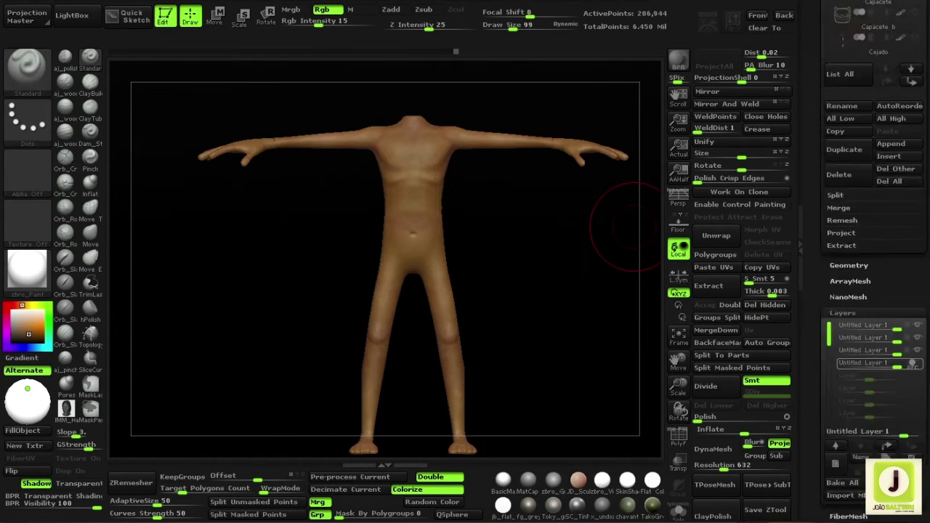
pyautogui.scroll(5, 890, 141)
pyautogui.moveTo(519, 351)
pyautogui.mouseDown(button='right')
pyautogui.moveTo(529, 237)
pyautogui.moveTo(567, 208)
pyautogui.mouseUp(button='right')
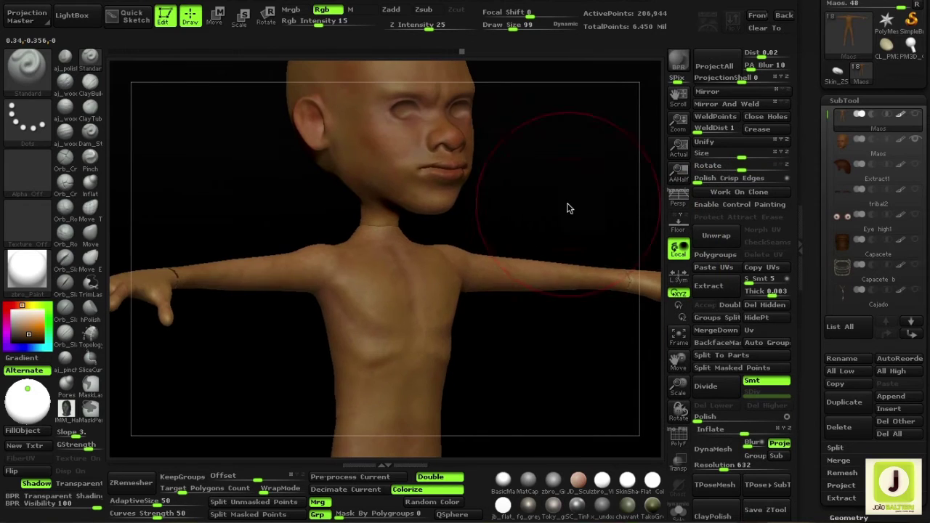
pyautogui.scroll(-5, 876, 178)
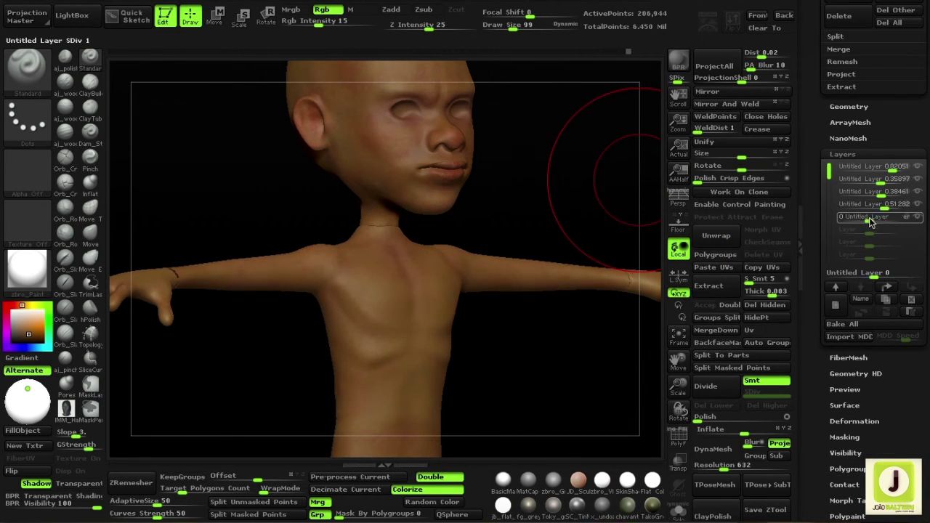
# Set the fifth body paint layer to about 0.59 strength and view the full body.
pyautogui.click(871, 223)
pyautogui.moveTo(472, 240)
pyautogui.mouseDown(button='right')
pyautogui.moveTo(502, 276)
pyautogui.moveTo(550, 395)
pyautogui.moveTo(505, 258)
pyautogui.mouseUp(button='right')
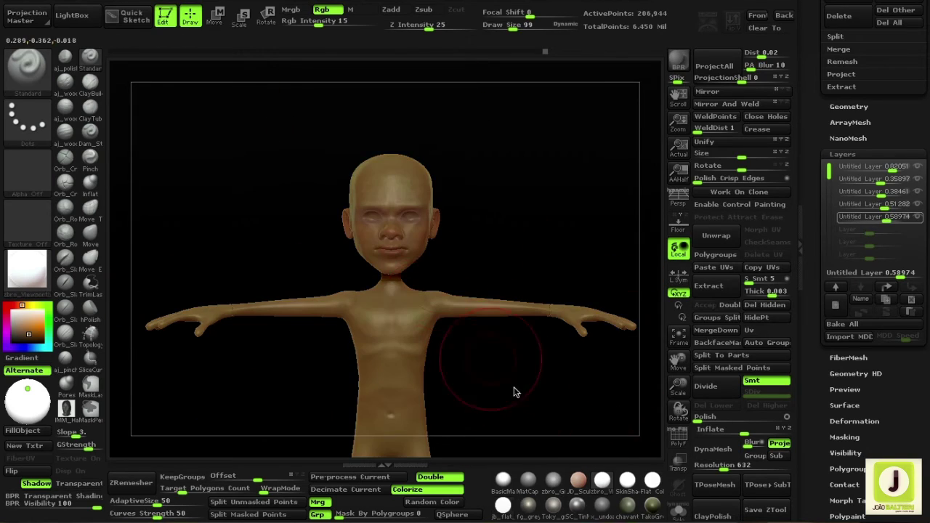